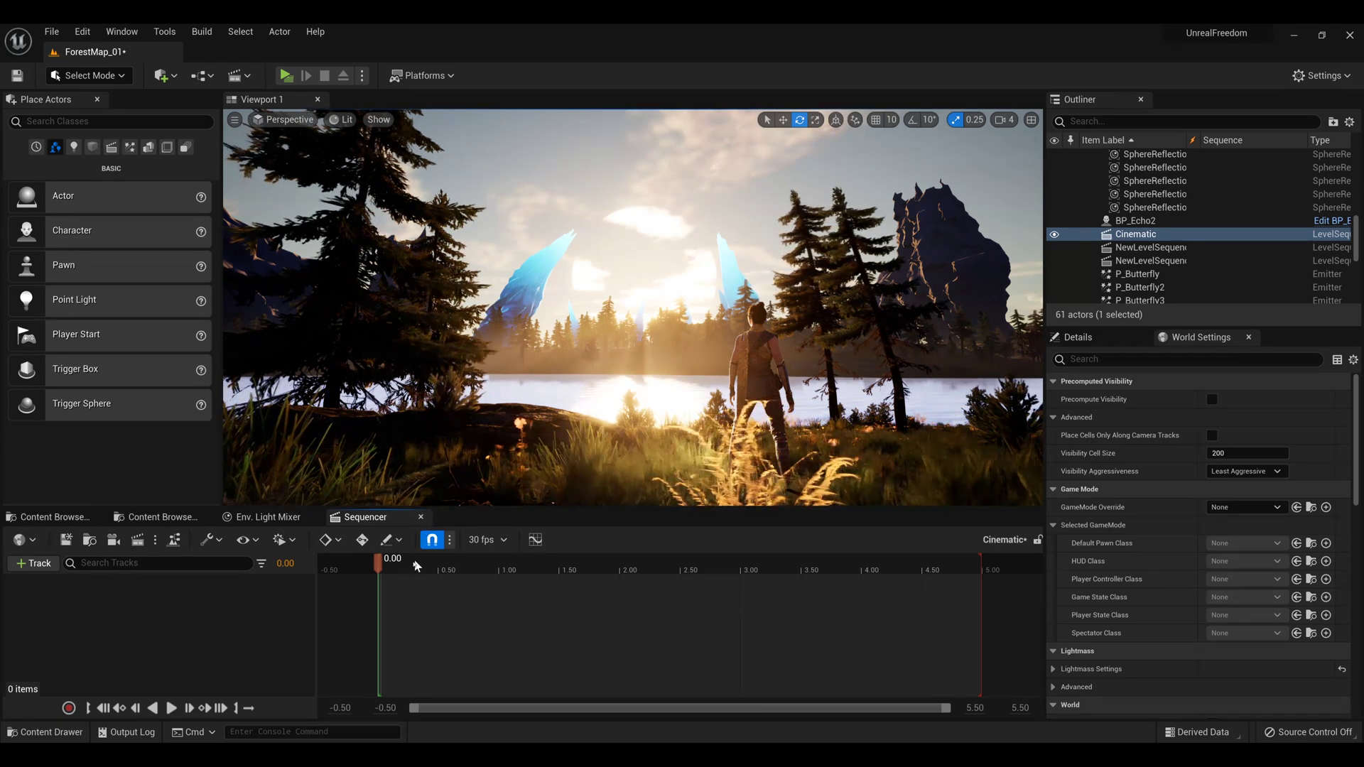
# Create a new camera as the current camera cut at frame 0 and frame the character standing by the lake
pyautogui.moveTo(399, 560)
pyautogui.mouseDown()
pyautogui.moveTo(867, 564)
pyautogui.moveTo(373, 564)
pyautogui.moveTo(391, 566)
pyautogui.mouseUp()
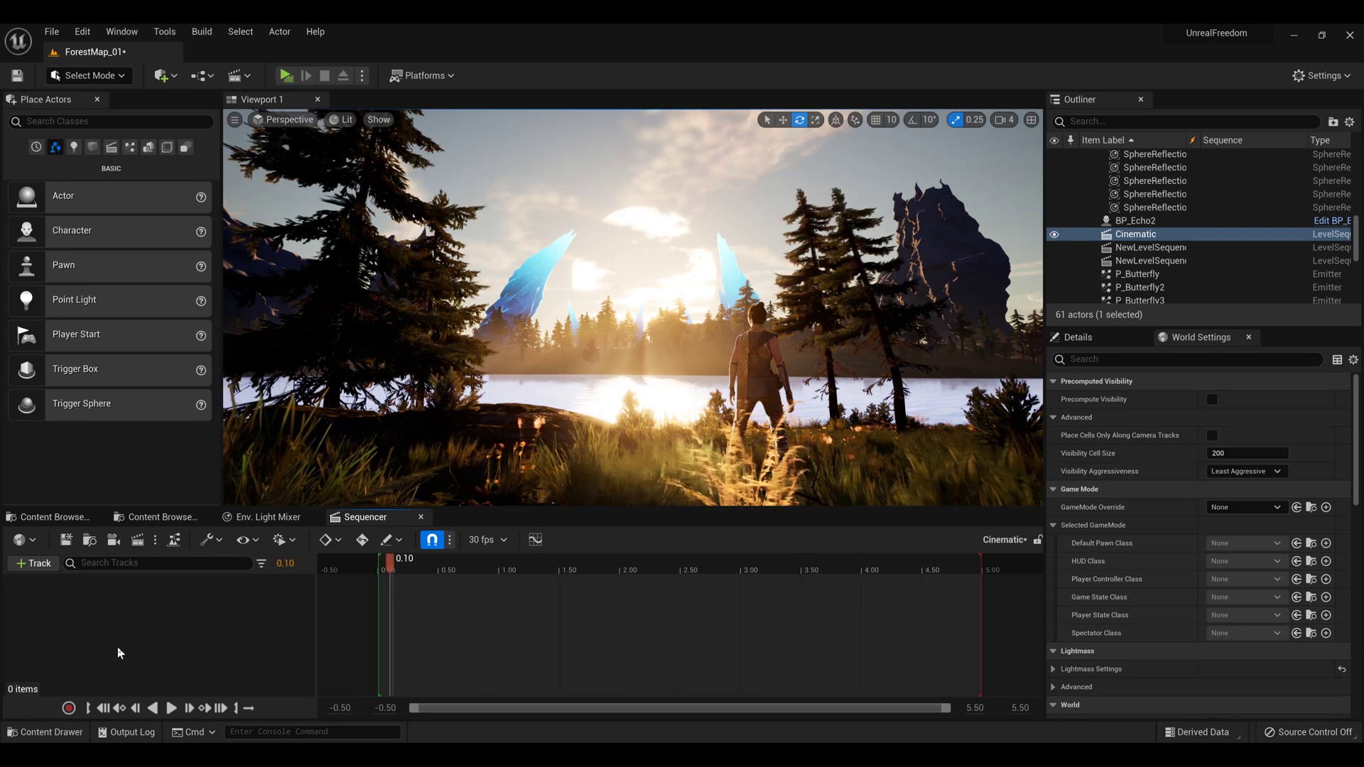
pyautogui.moveTo(391, 568); pyautogui.dragTo(380, 573)
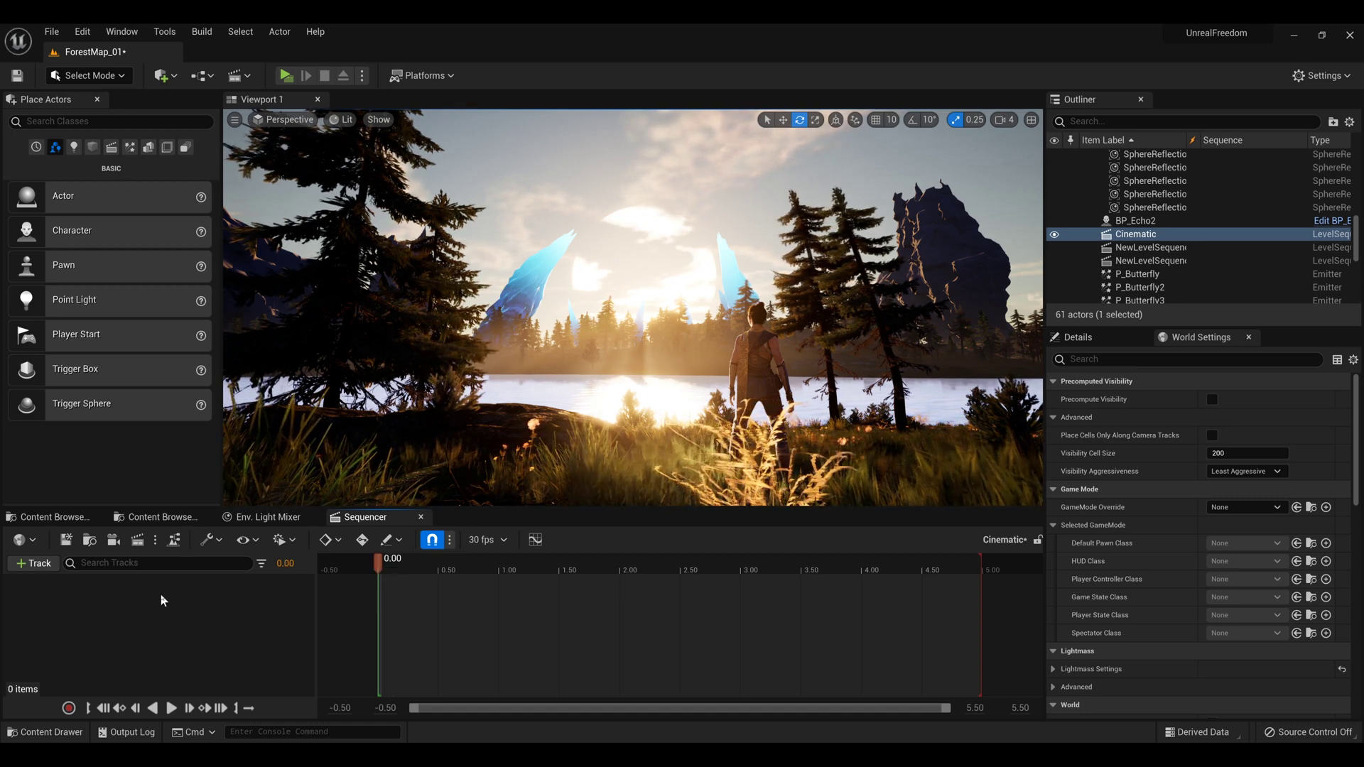
pyautogui.click(113, 539)
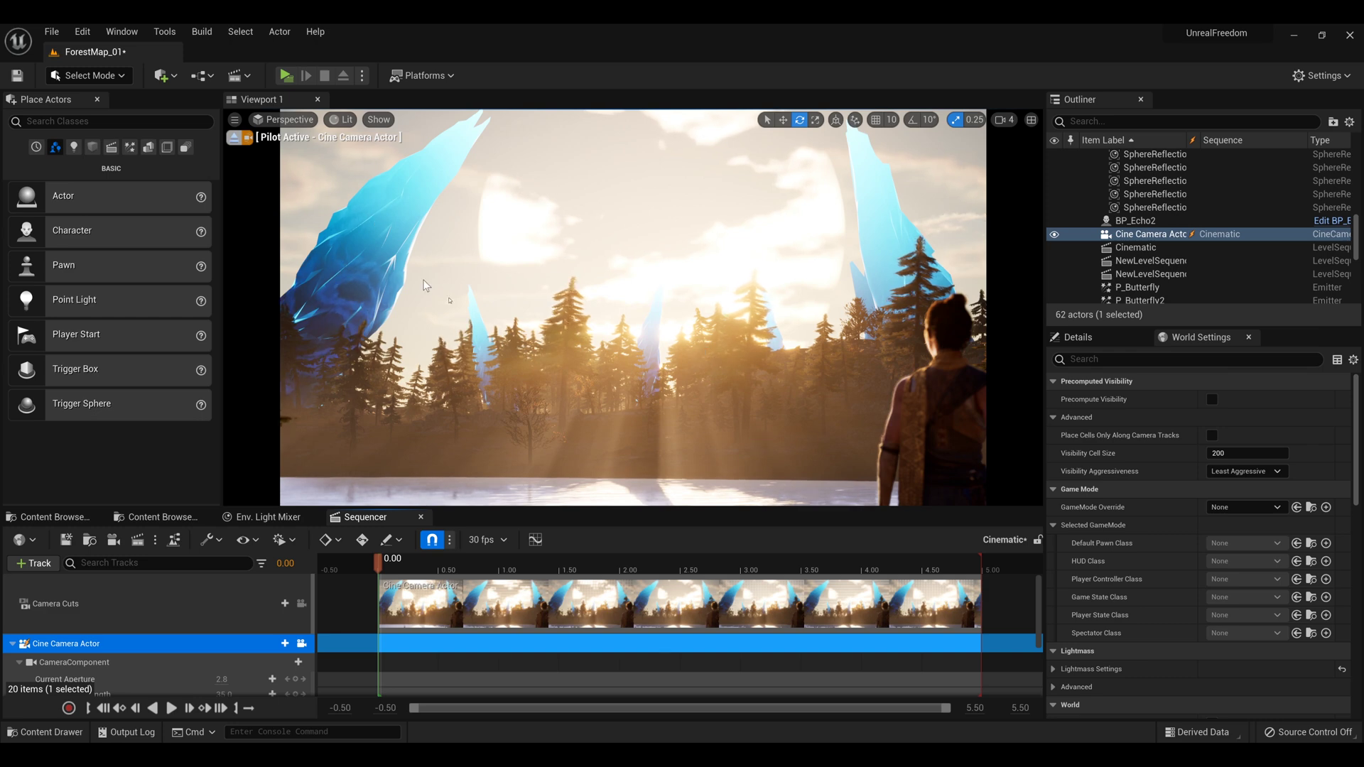
pyautogui.moveTo(632, 307)
pyautogui.mouseDown(button='right')
pyautogui.moveTo(632, 398)
pyautogui.moveTo(636, 370)
pyautogui.moveTo(657, 440)
pyautogui.moveTo(636, 323)
pyautogui.moveTo(618, 355)
pyautogui.moveTo(628, 326)
pyautogui.moveTo(672, 320)
pyautogui.moveTo(639, 323)
pyautogui.moveTo(626, 306)
pyautogui.moveTo(648, 304)
pyautogui.mouseUp(button='right')
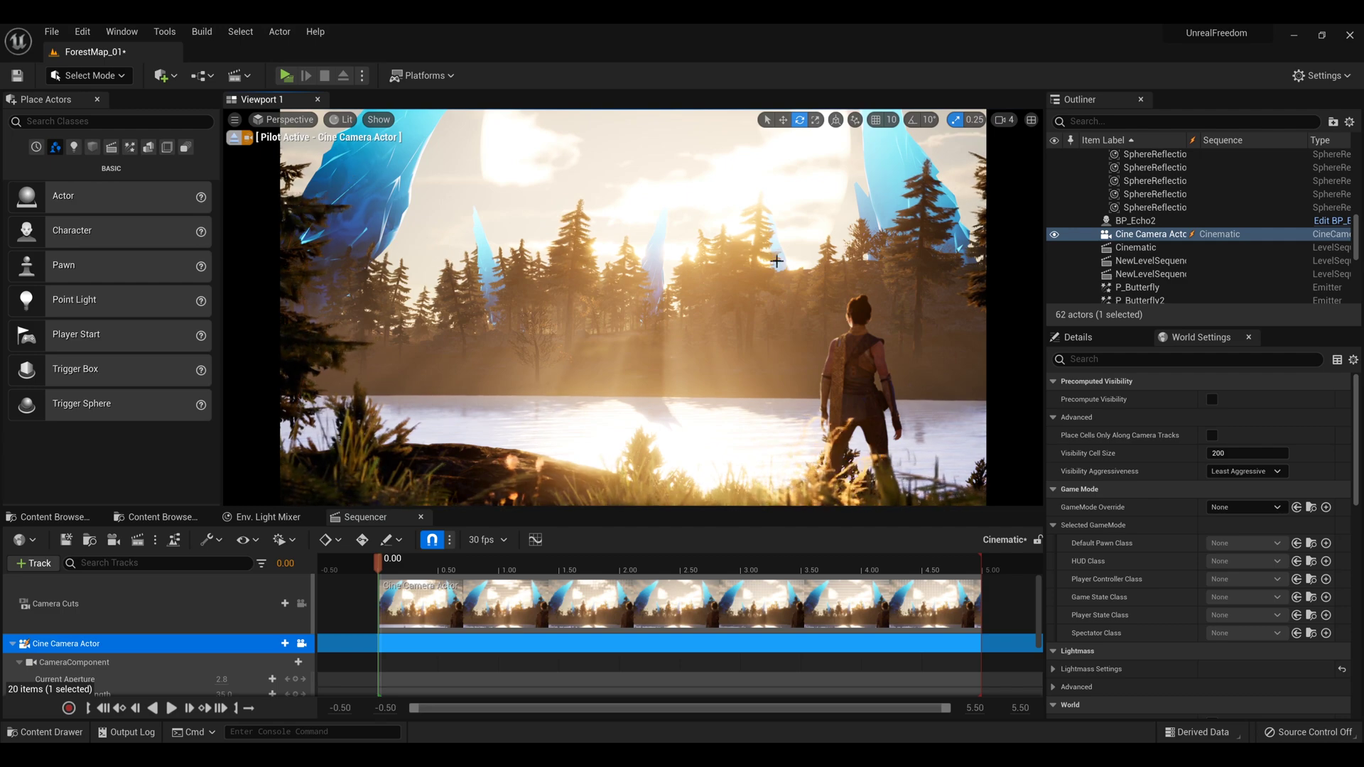
pyautogui.moveTo(808, 244)
pyautogui.mouseDown(button='right')
pyautogui.moveTo(816, 313)
pyautogui.moveTo(887, 404)
pyautogui.moveTo(983, 266)
pyautogui.moveTo(780, 255)
pyautogui.moveTo(882, 250)
pyautogui.moveTo(806, 245)
pyautogui.mouseUp(button='right')
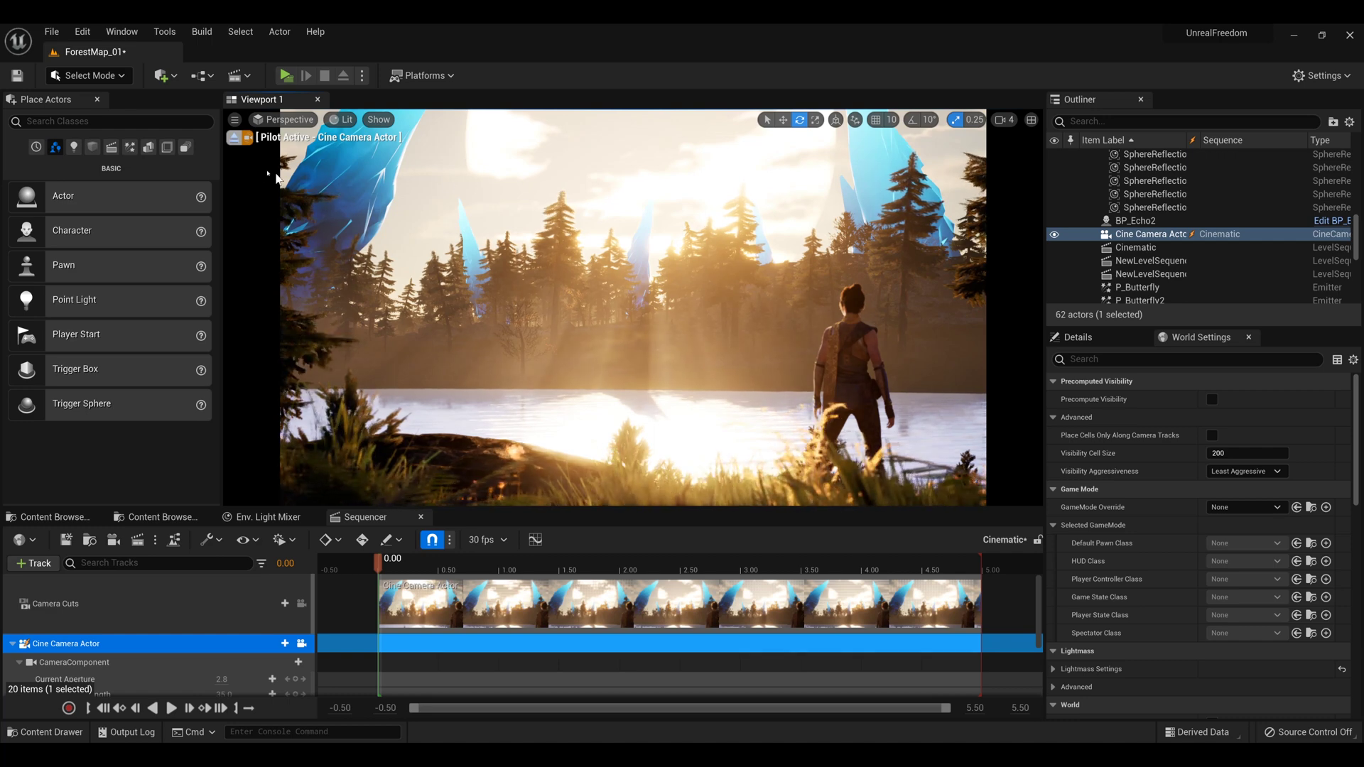
# Stop piloting the camera, look around the scene in the free perspective view, and return to the Cine Camera Actor view
pyautogui.click(234, 141)
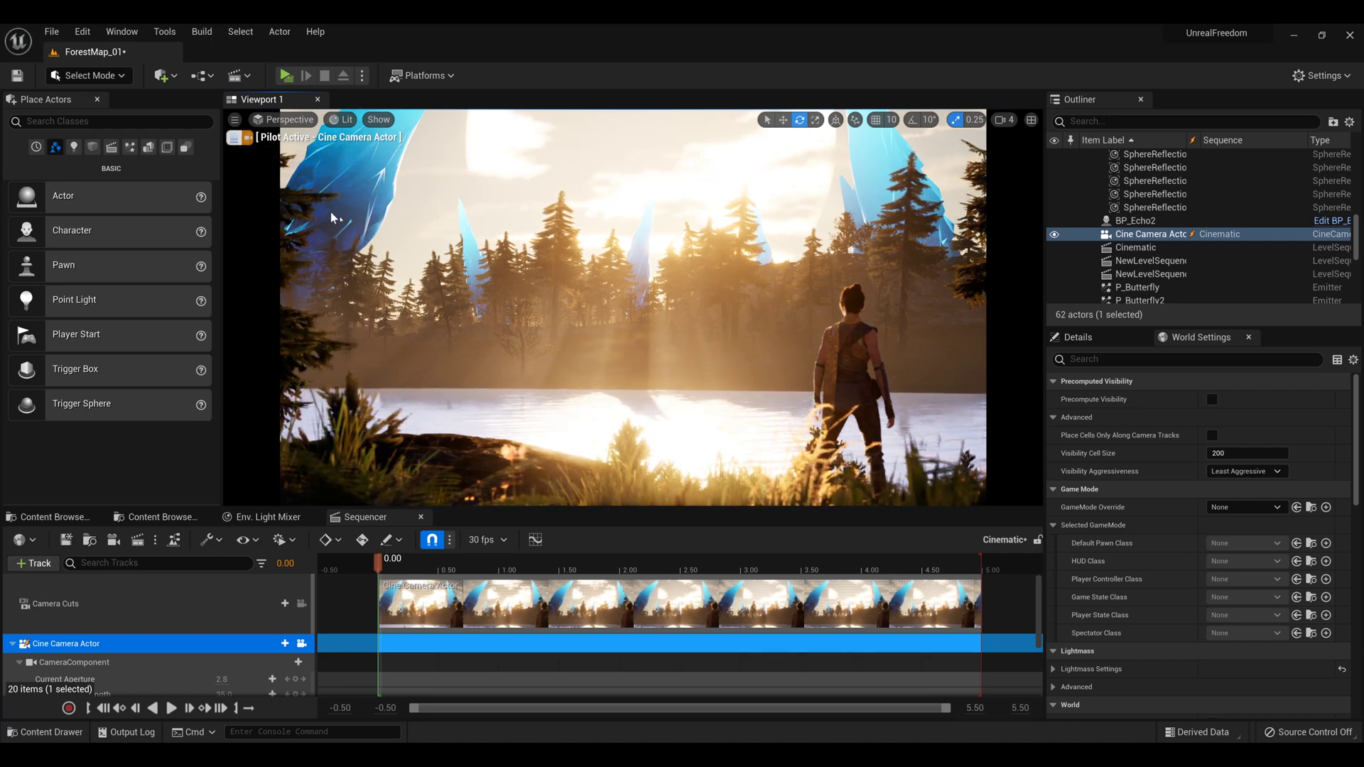
pyautogui.click(1164, 196)
pyautogui.moveTo(633, 243); pyautogui.dragTo(631, 275, button='right')
pyautogui.press('s')
pyautogui.press('w')
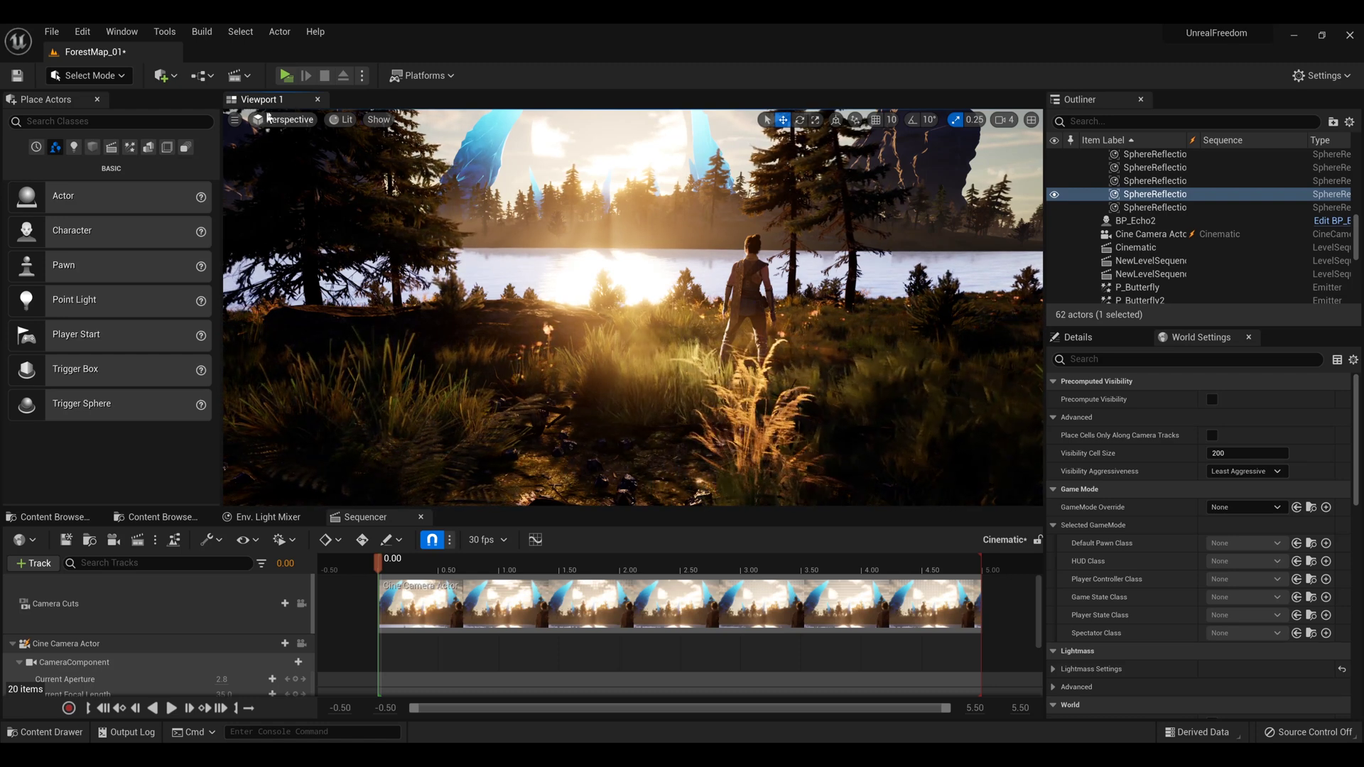
pyautogui.click(289, 120)
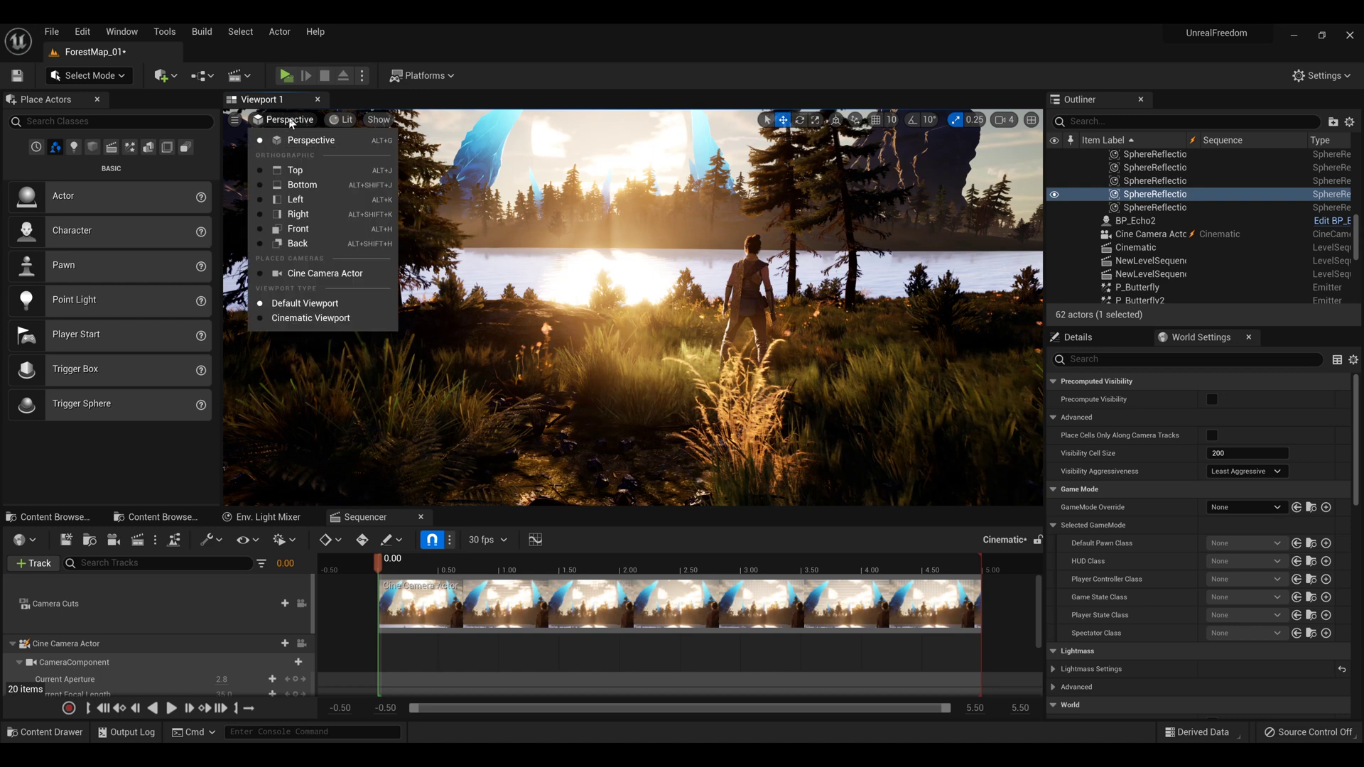
pyautogui.click(320, 273)
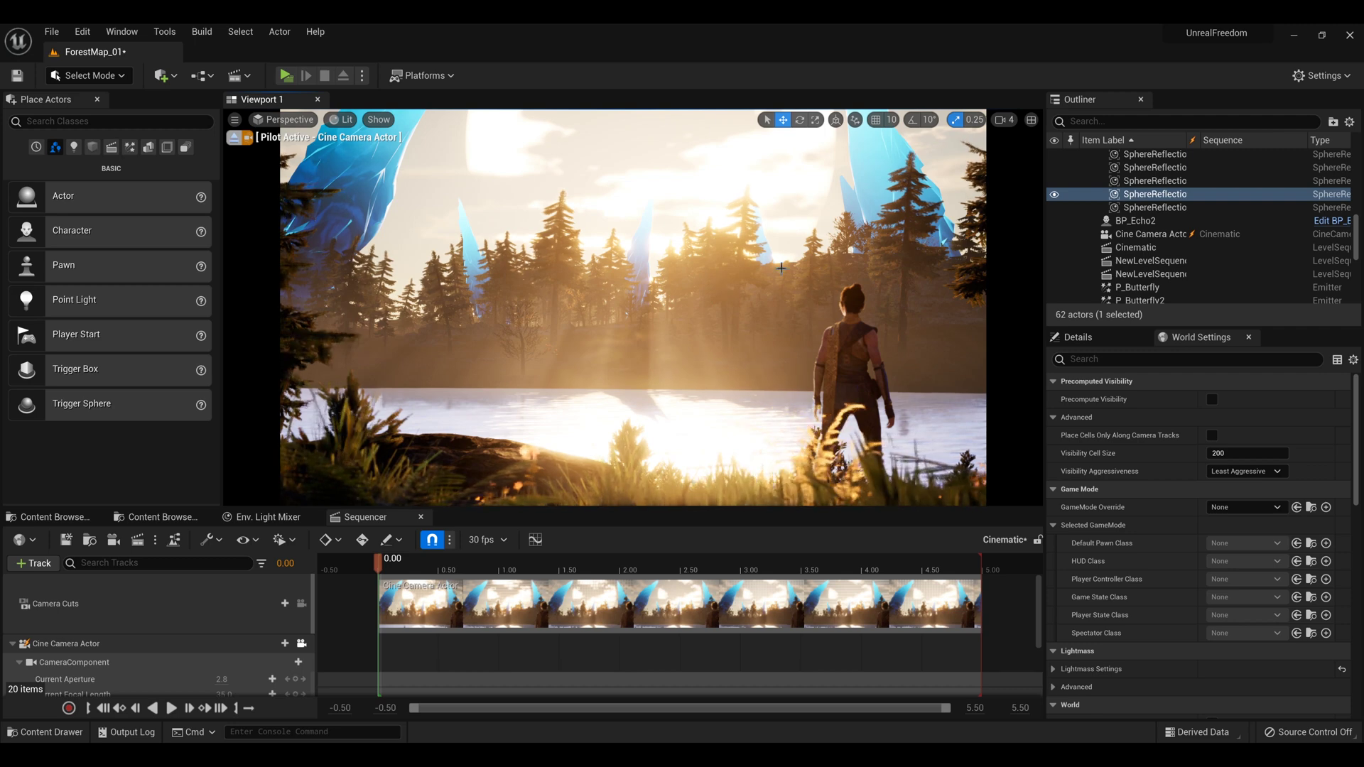
# Set the Cine Camera Actor's filmback to 16:9 DSLR and reframe the shot of the character and lake
pyautogui.scroll(-2, 189, 647)
pyautogui.scroll(2, 182, 648)
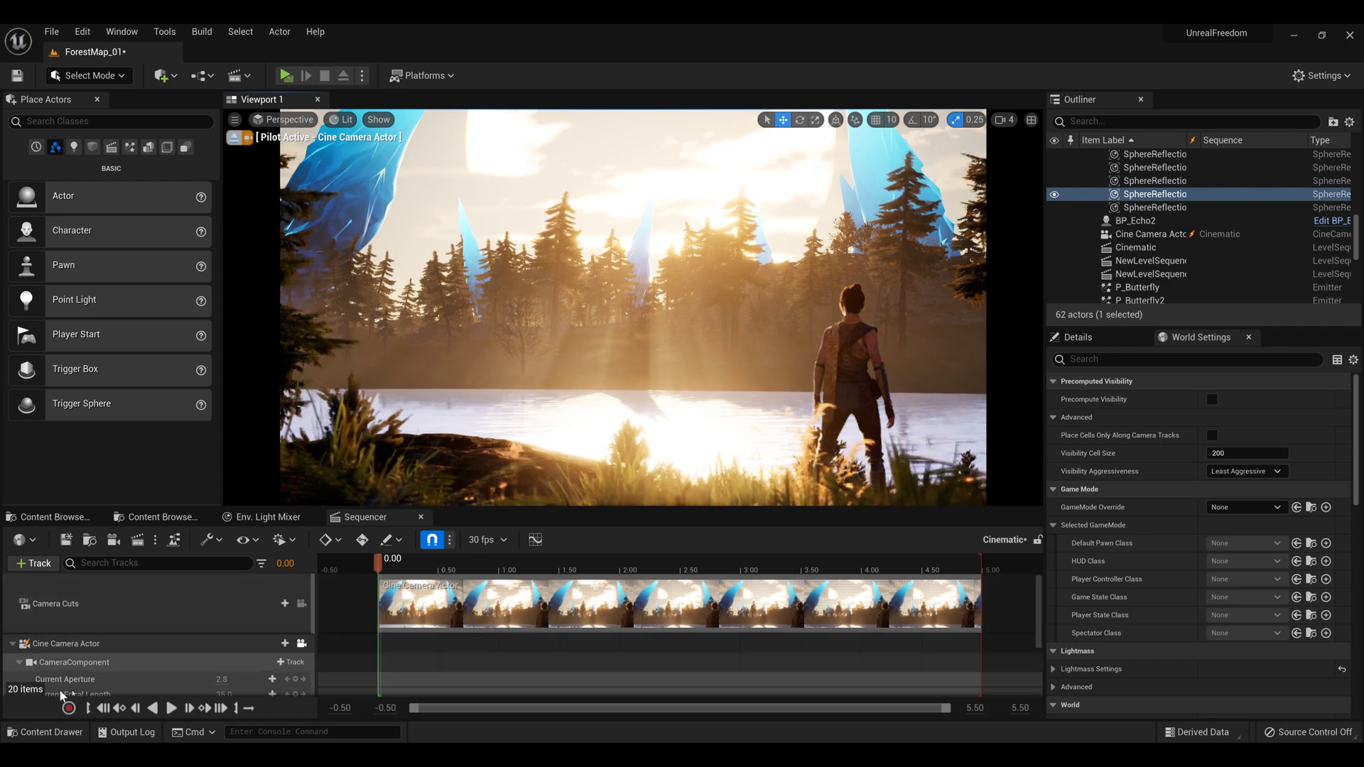
pyautogui.click(82, 644)
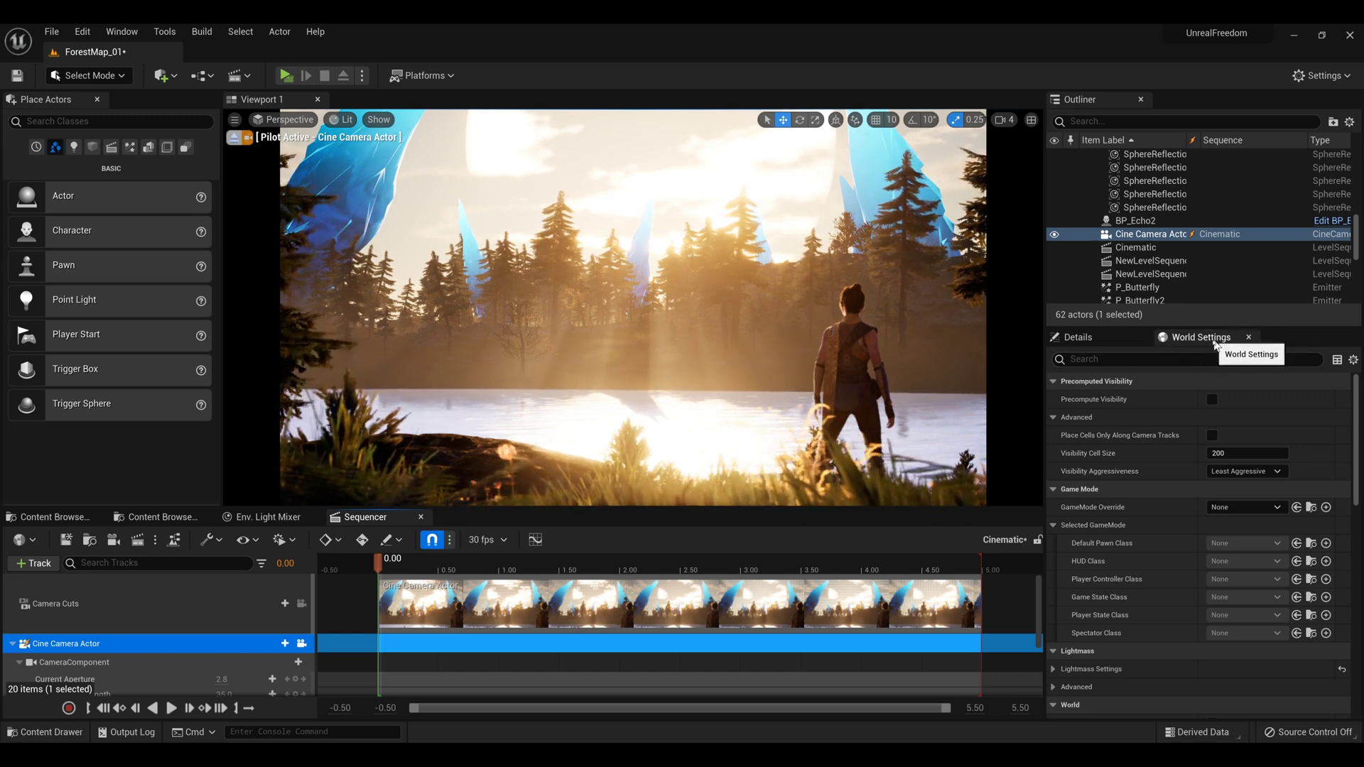
pyautogui.click(1090, 338)
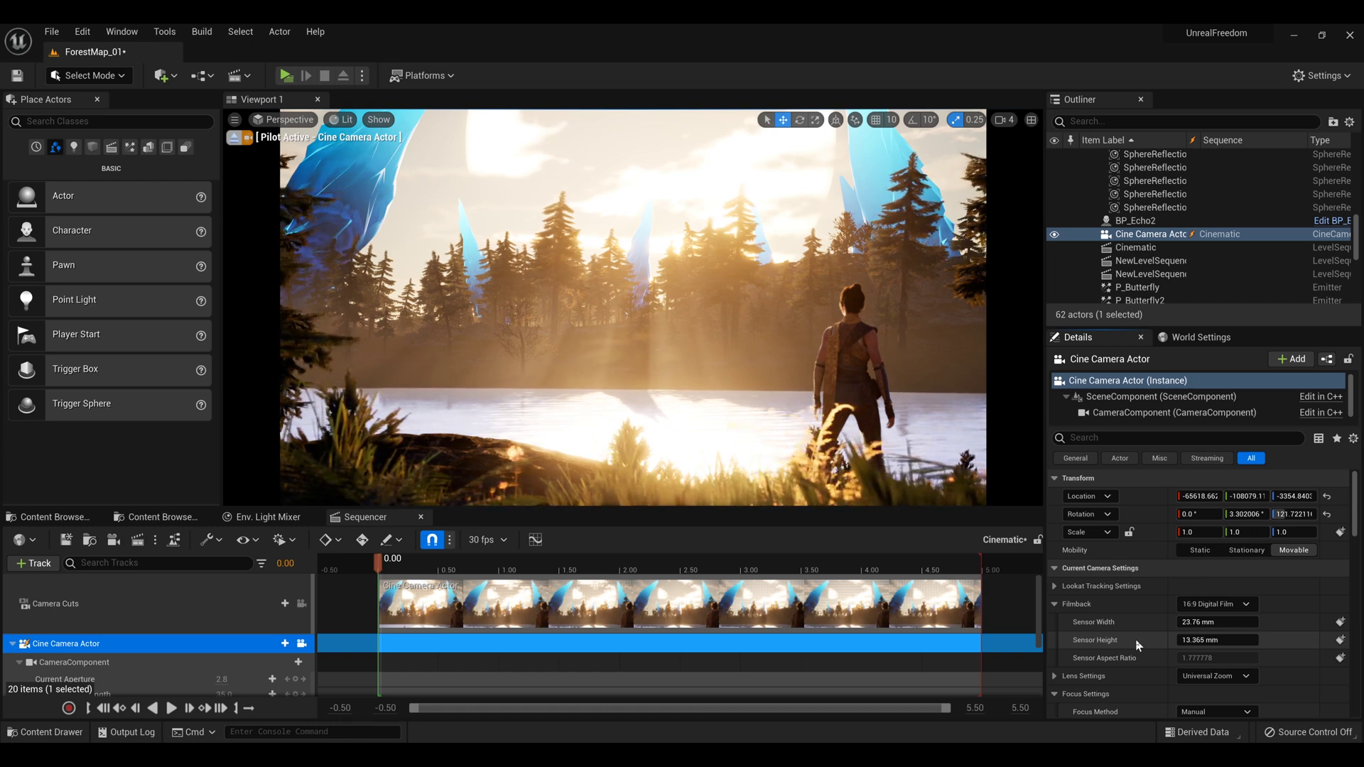
pyautogui.scroll(-10, 1135, 638)
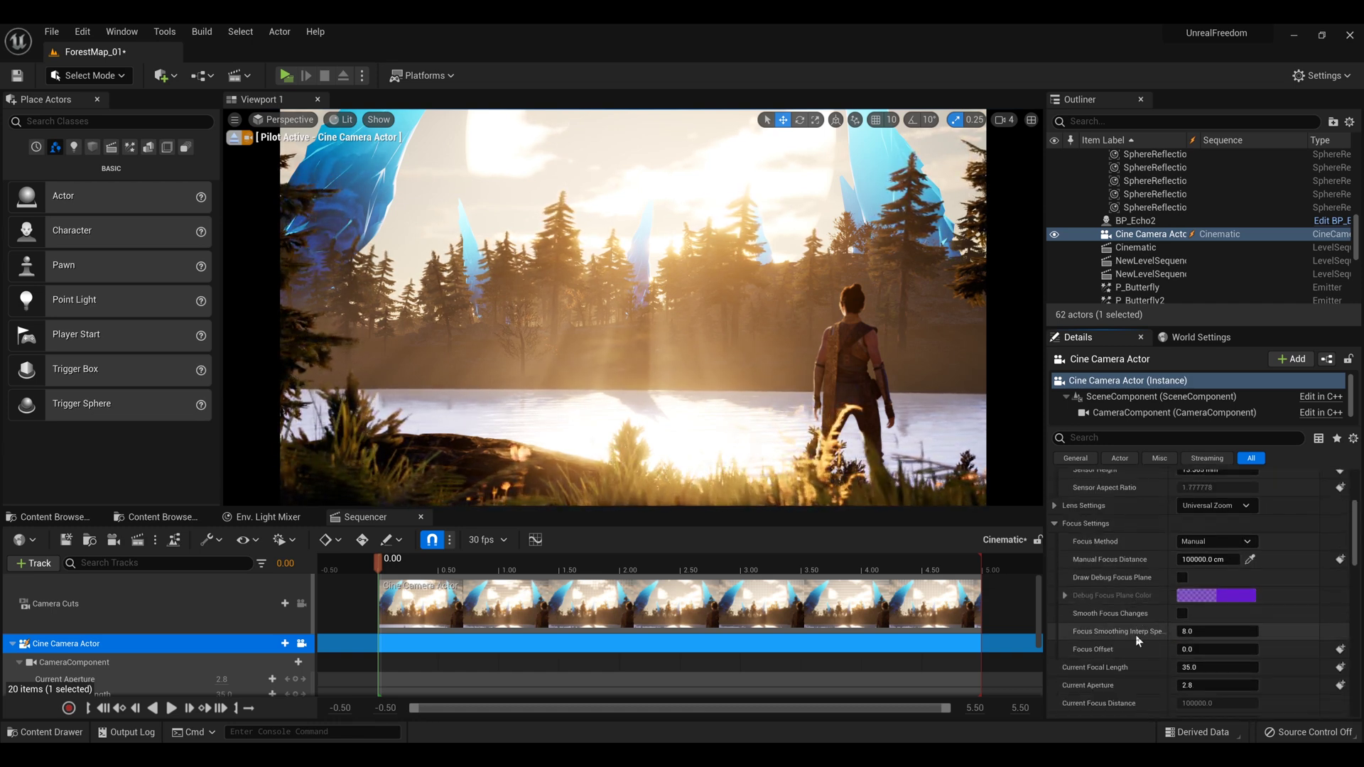
pyautogui.scroll(10, 1143, 618)
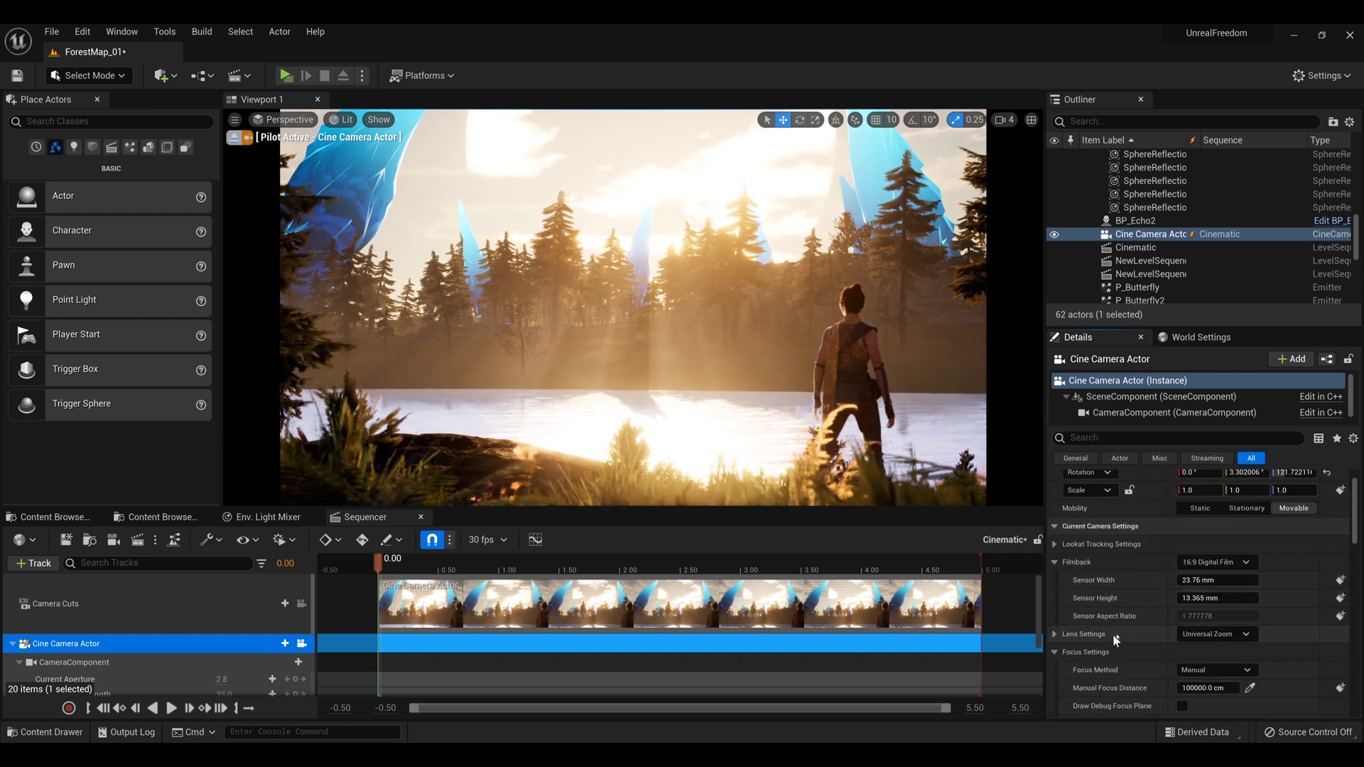
pyautogui.click(1237, 566)
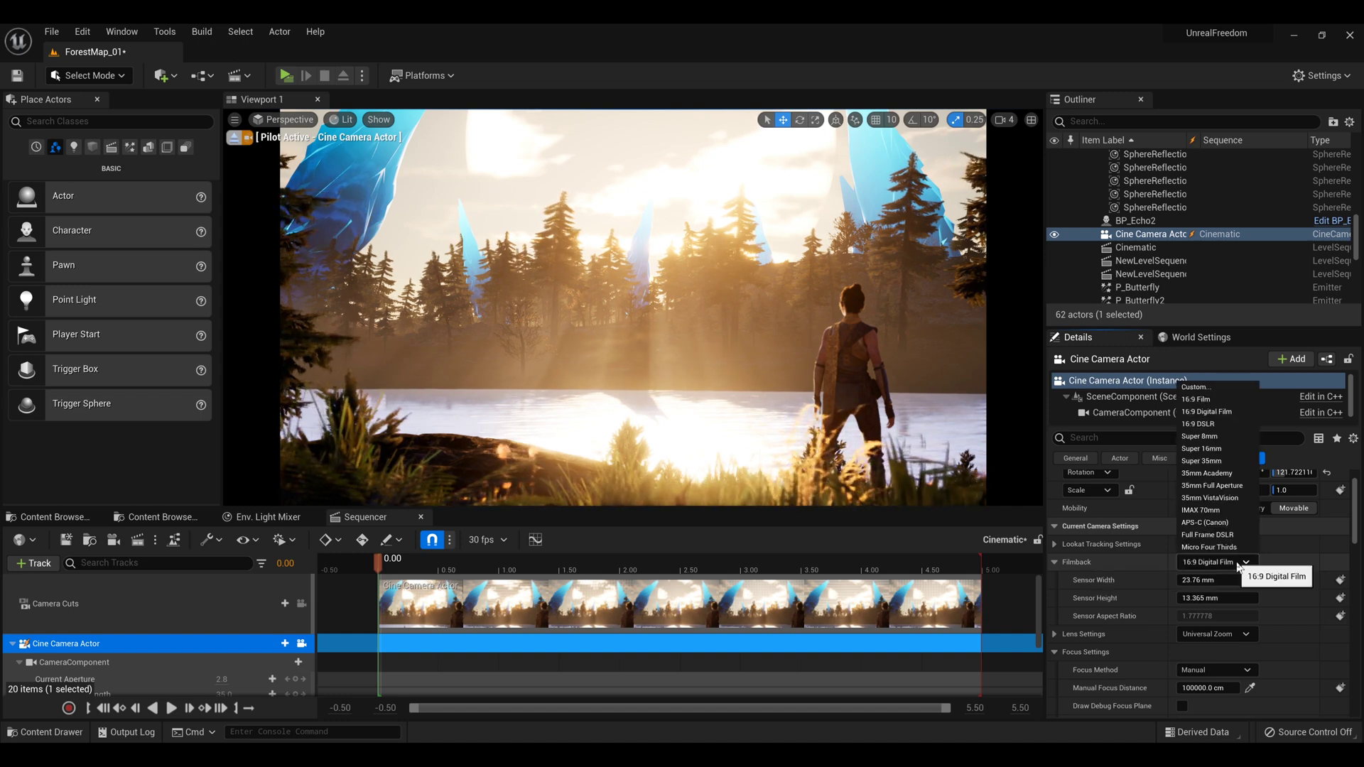
pyautogui.click(1217, 424)
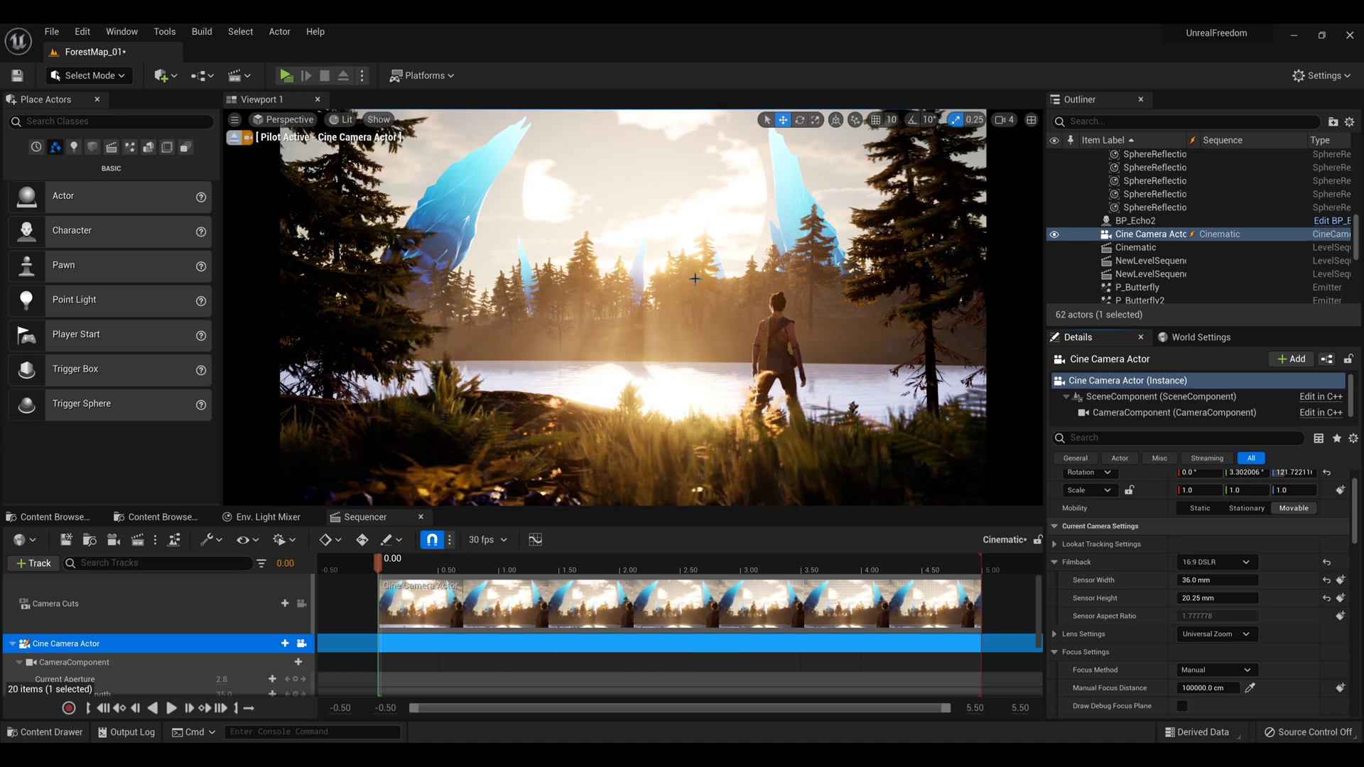
pyautogui.moveTo(677, 282); pyautogui.dragTo(690, 228, button='right')
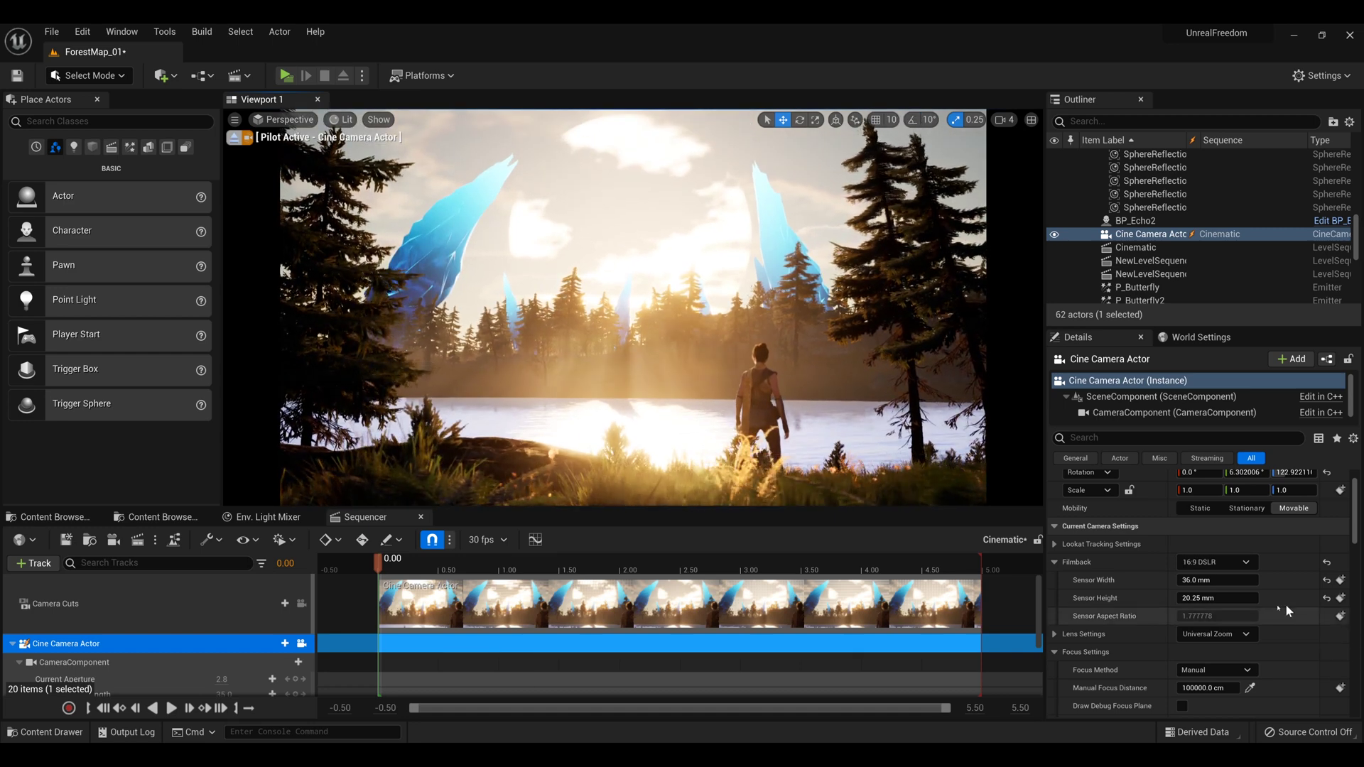
# Set the camera's current focal length to 40 and adjust the framing around the character
pyautogui.scroll(-4, 1281, 593)
pyautogui.scroll(-1, 1282, 590)
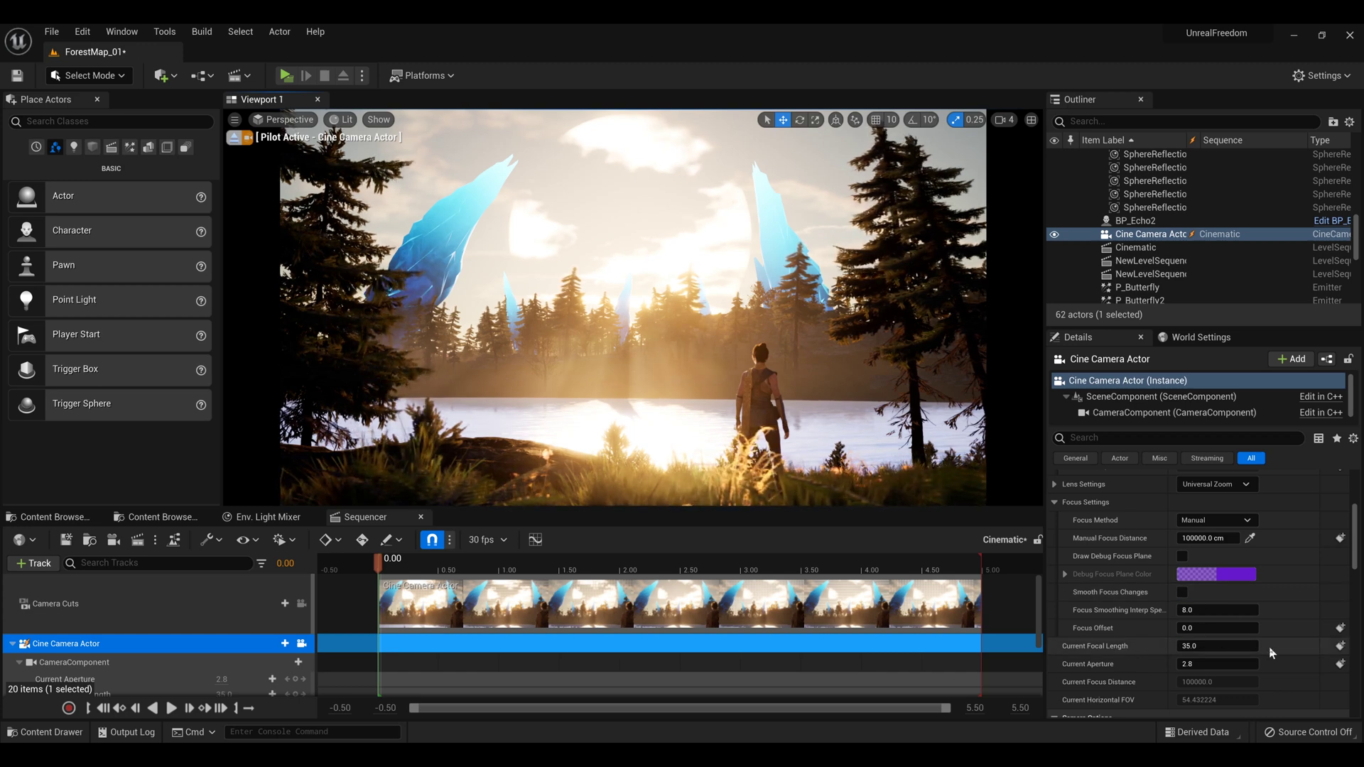
pyautogui.click(1203, 648)
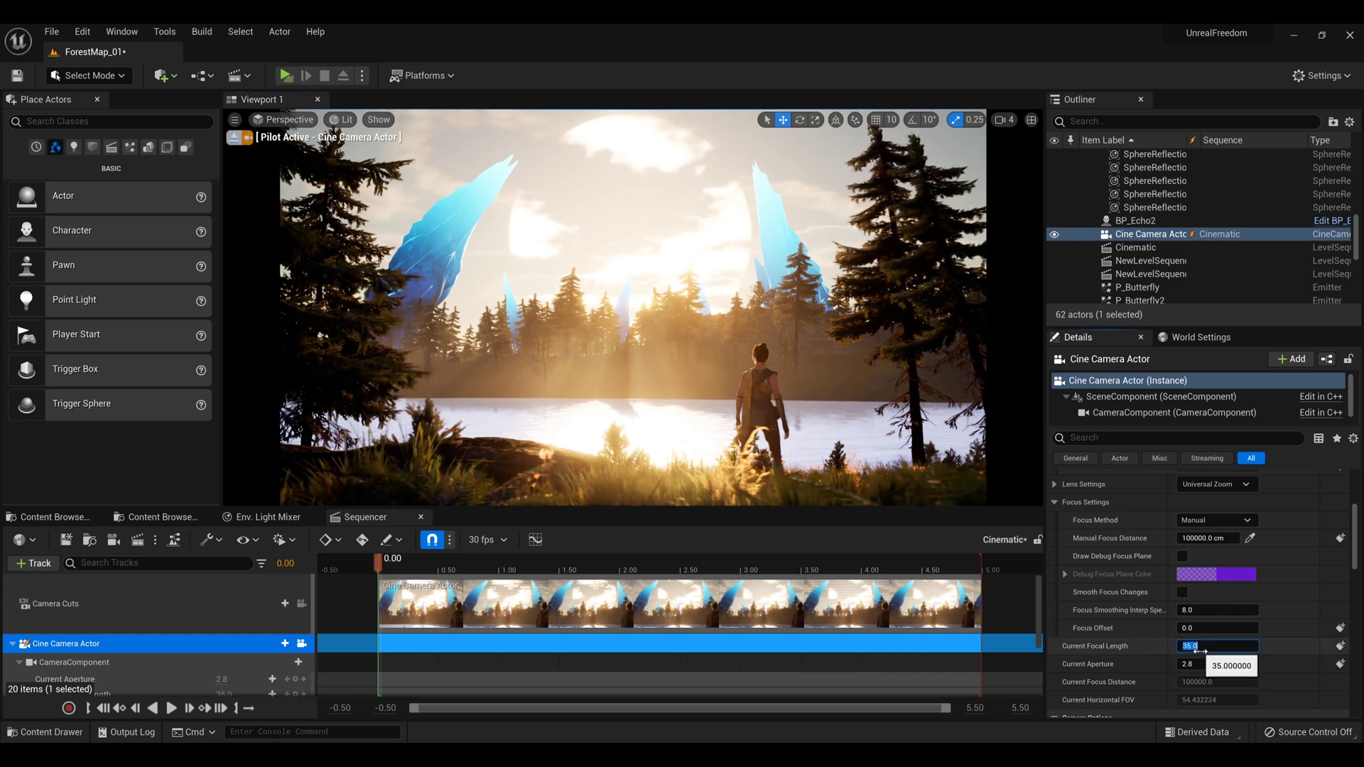
pyautogui.write('40')
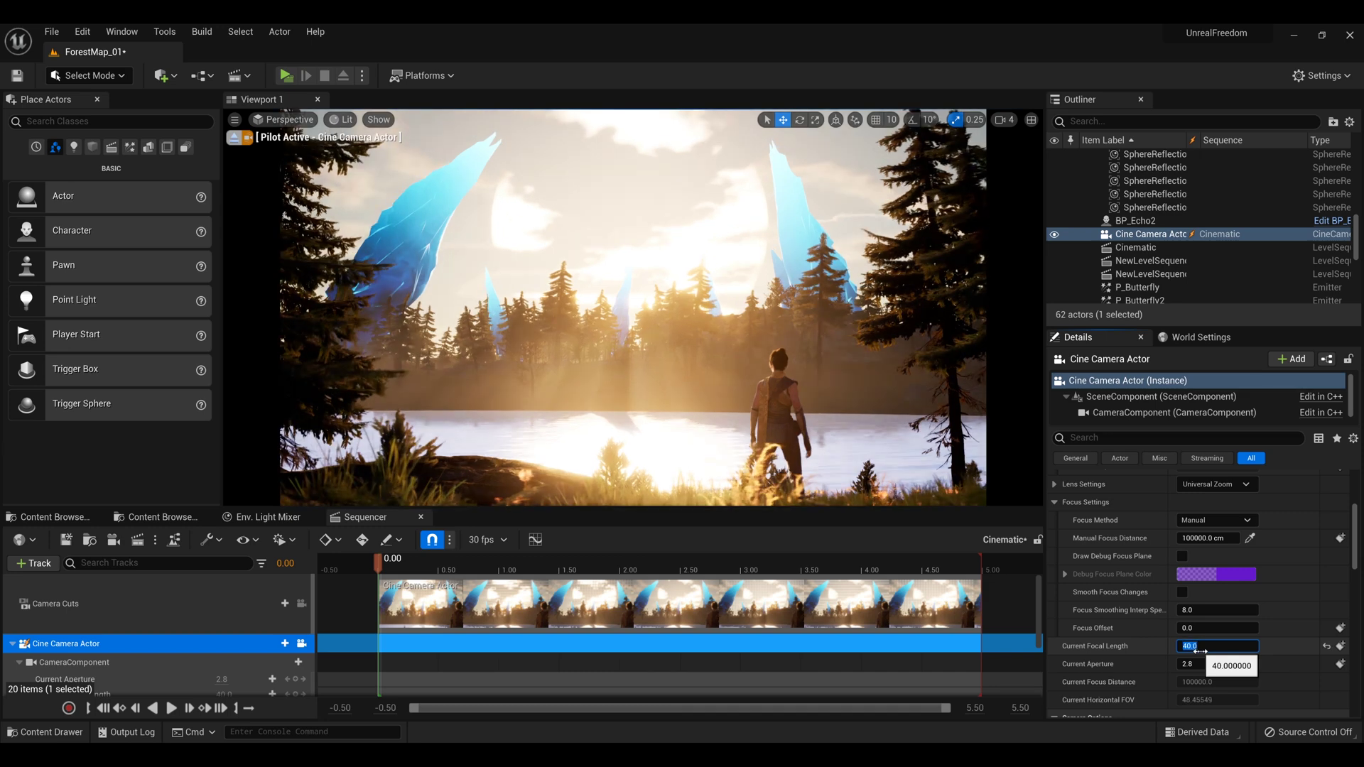
pyautogui.press('Return')
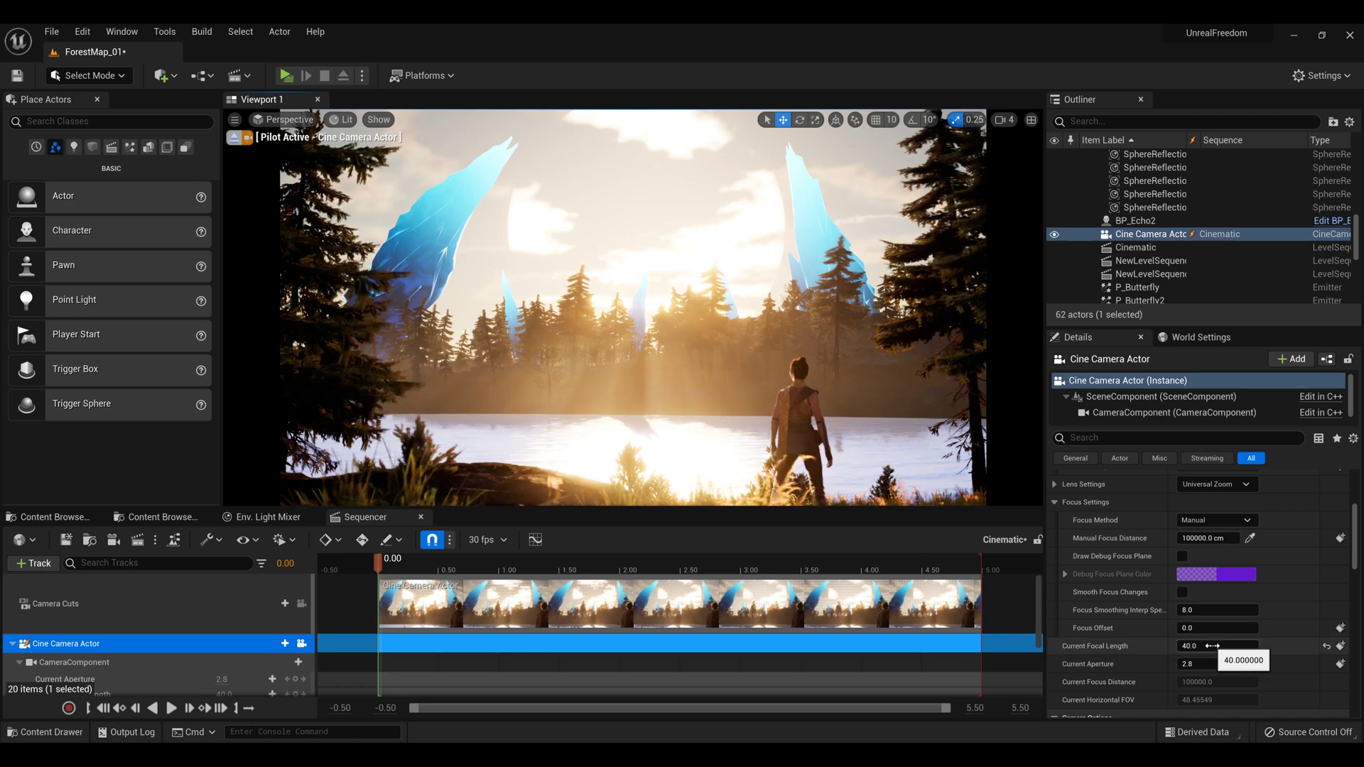
pyautogui.moveTo(710, 327); pyautogui.dragTo(682, 331, button='right')
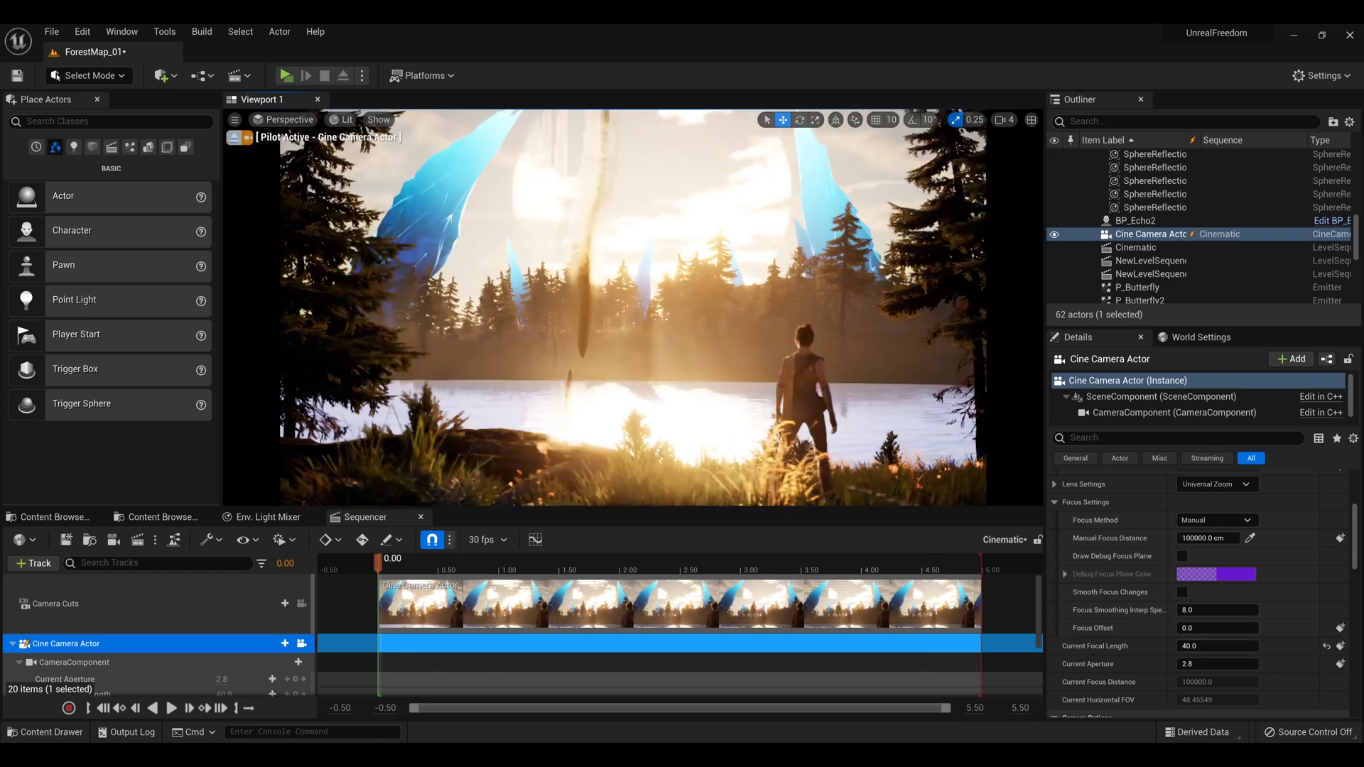
# Set the camera's current focal length to 35 and reframe the character between the trees on both sides
pyautogui.click(1214, 650)
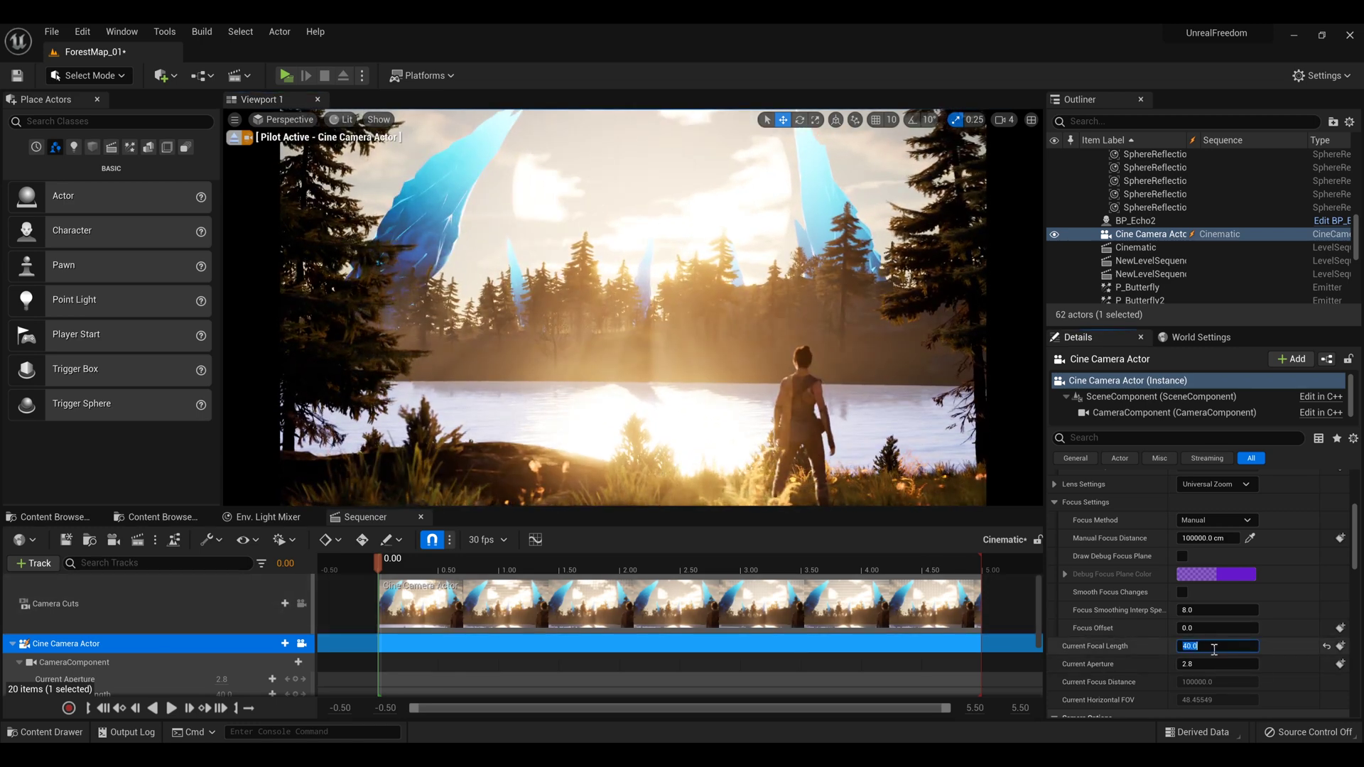
pyautogui.write('365')
pyautogui.press('BackSpace')
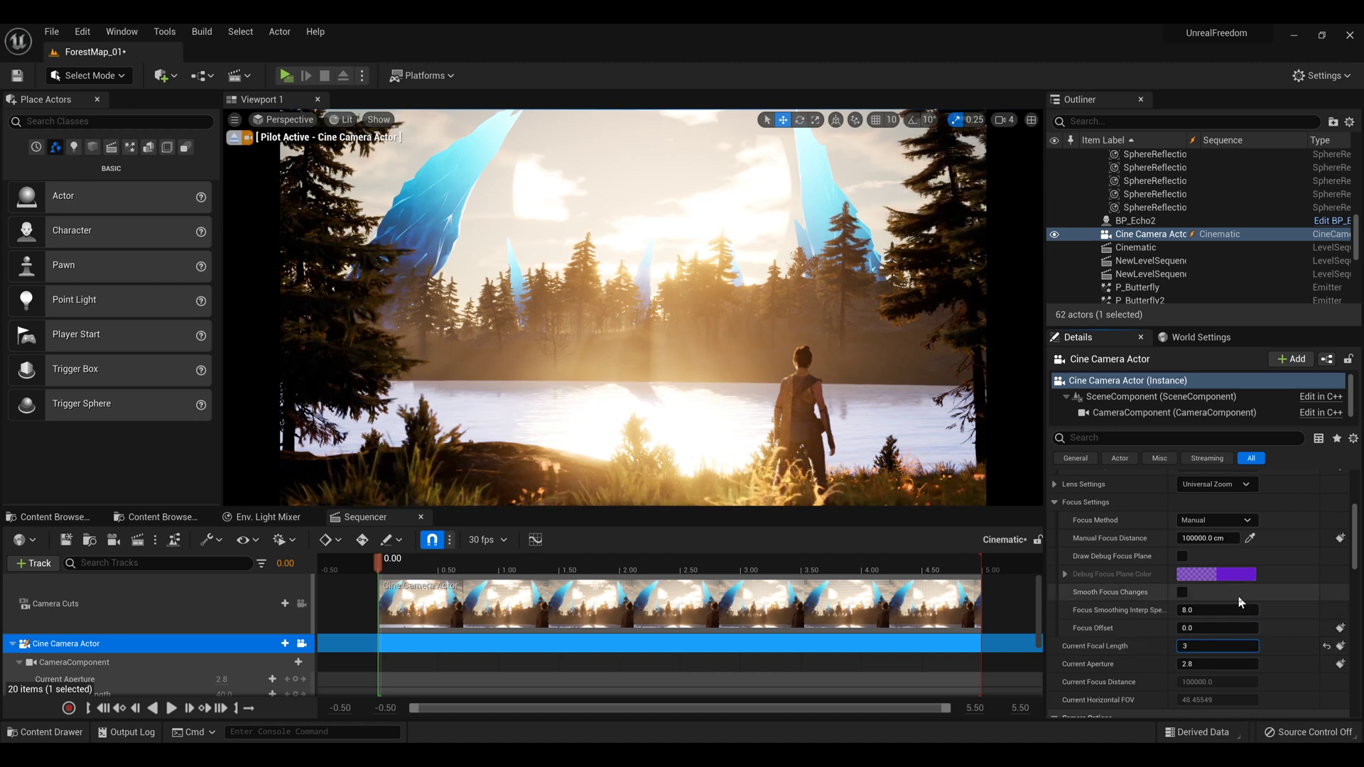
pyautogui.press('Return')
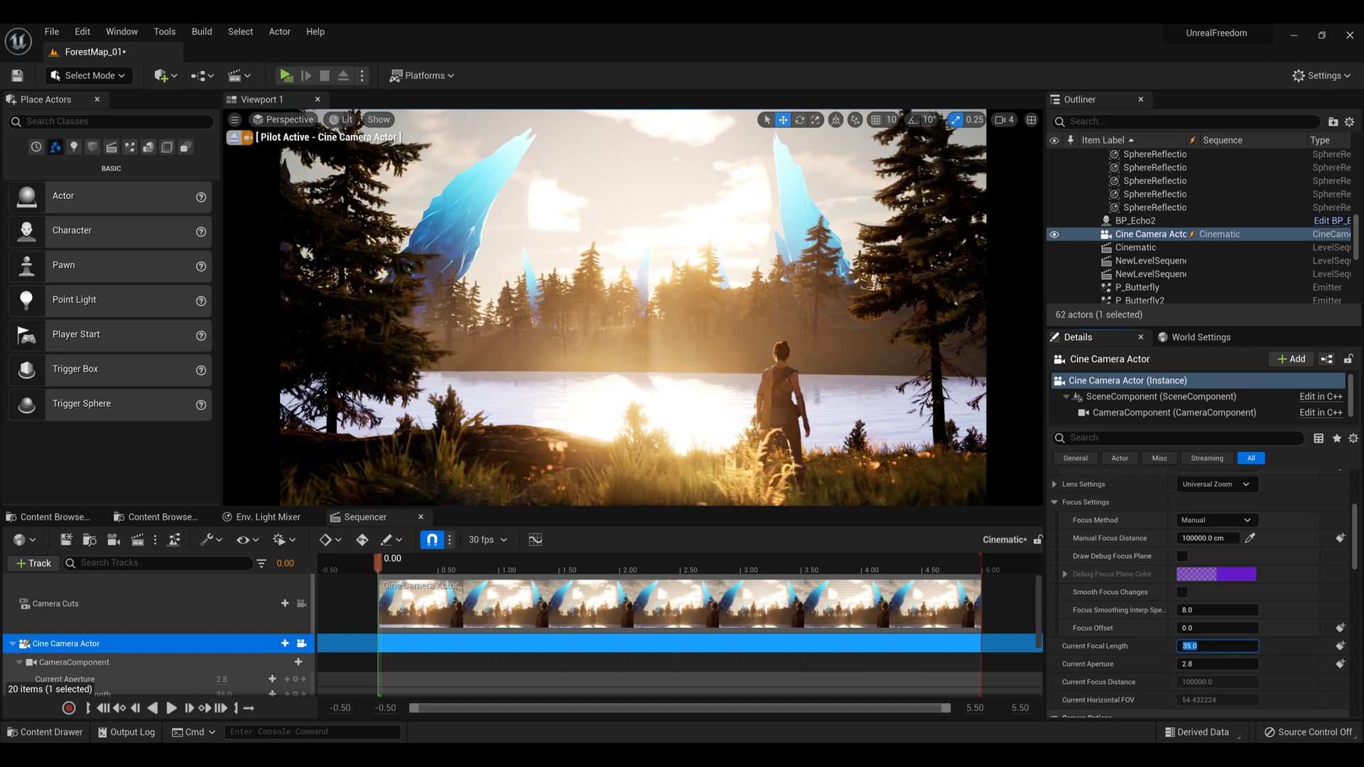
pyautogui.moveTo(888, 338); pyautogui.dragTo(877, 309, button='right')
pyautogui.moveTo(877, 309); pyautogui.dragTo(907, 331, button='middle')
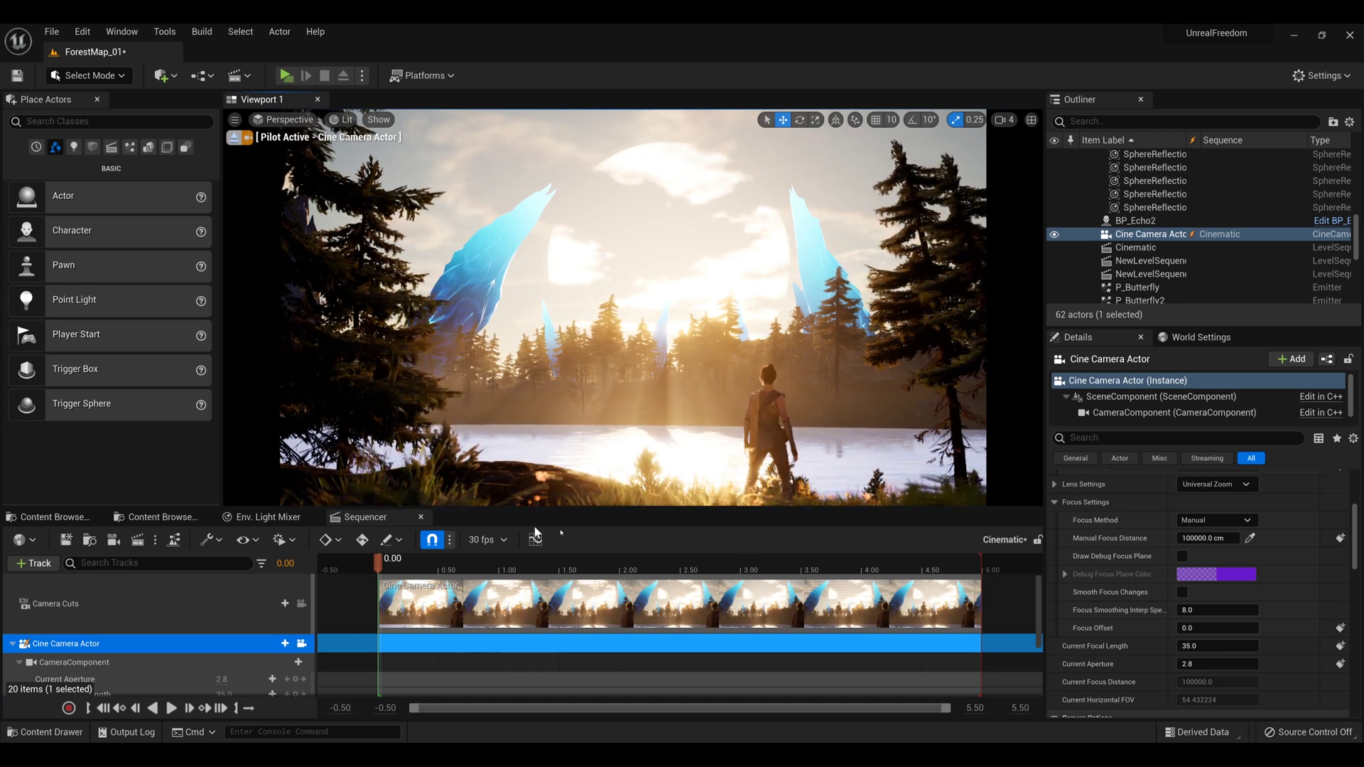
pyautogui.moveTo(637, 329); pyautogui.dragTo(643, 340, button='right')
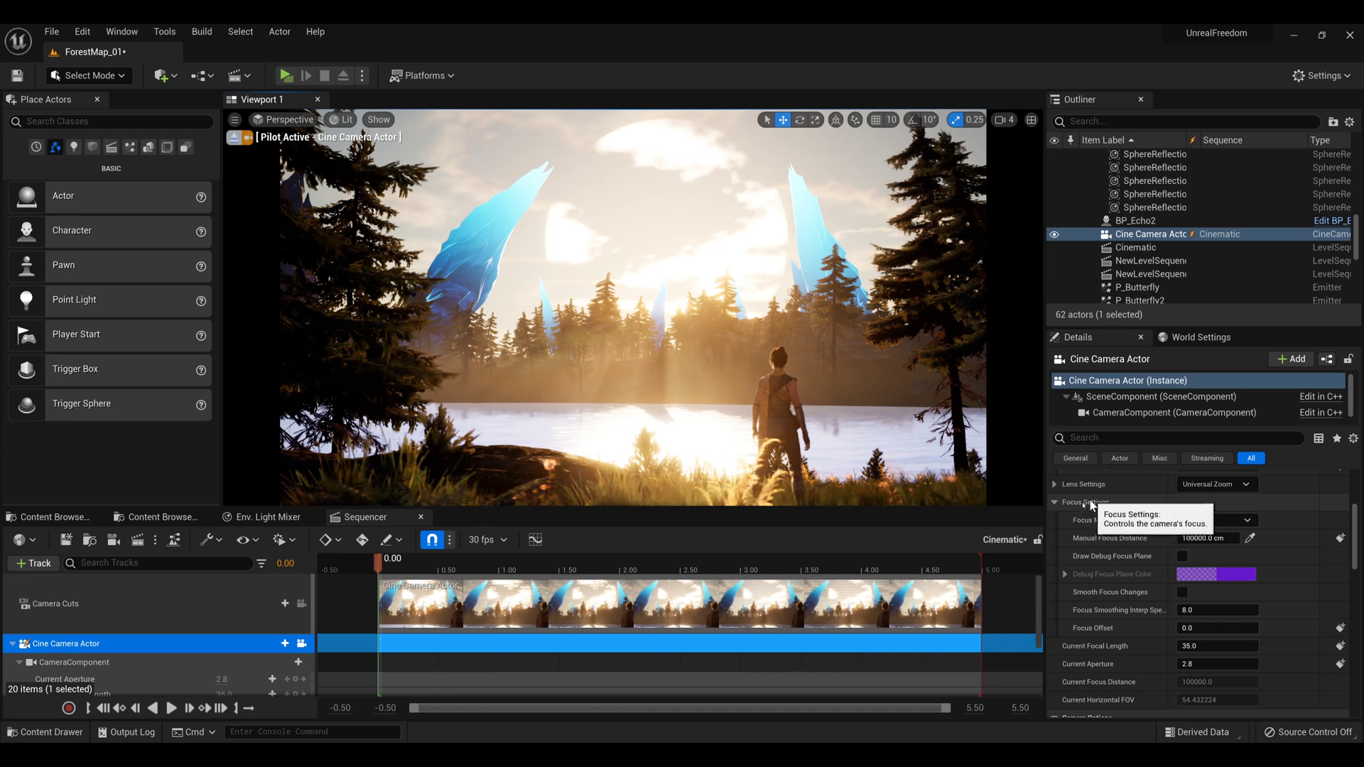
# Reduce the camera's manual focus distance to about 737 cm, using the debug focus plane as a guide and hiding it when done
pyautogui.click(1055, 503)
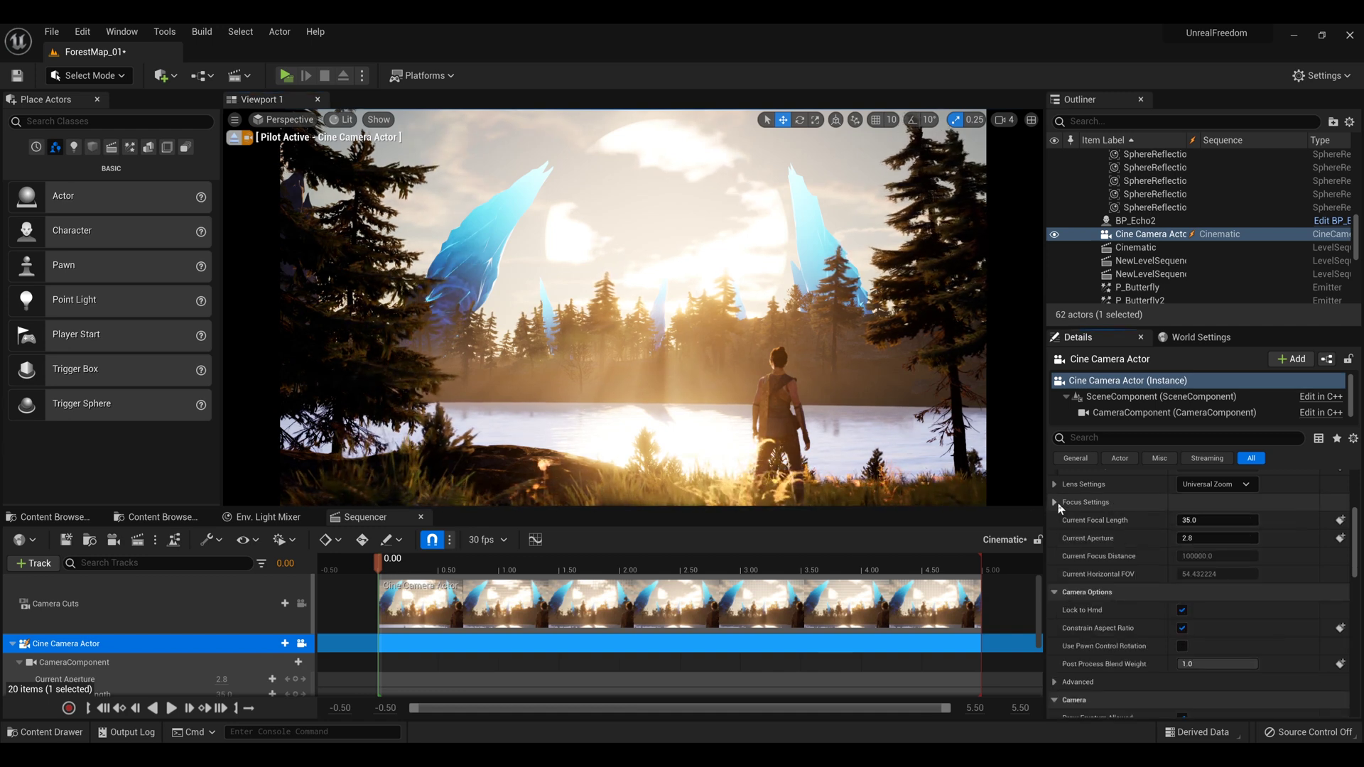
pyautogui.click(1056, 502)
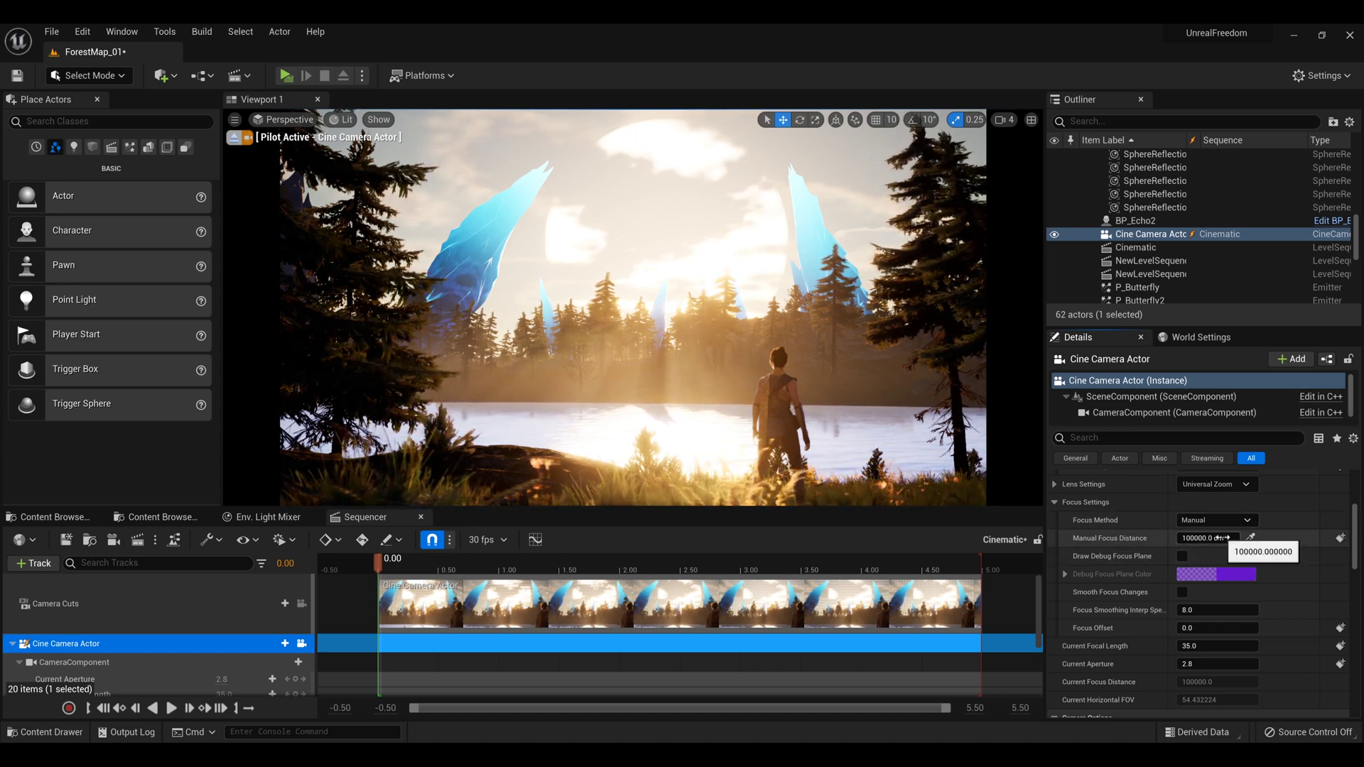
pyautogui.moveTo(1220, 537); pyautogui.dragTo(1182, 538)
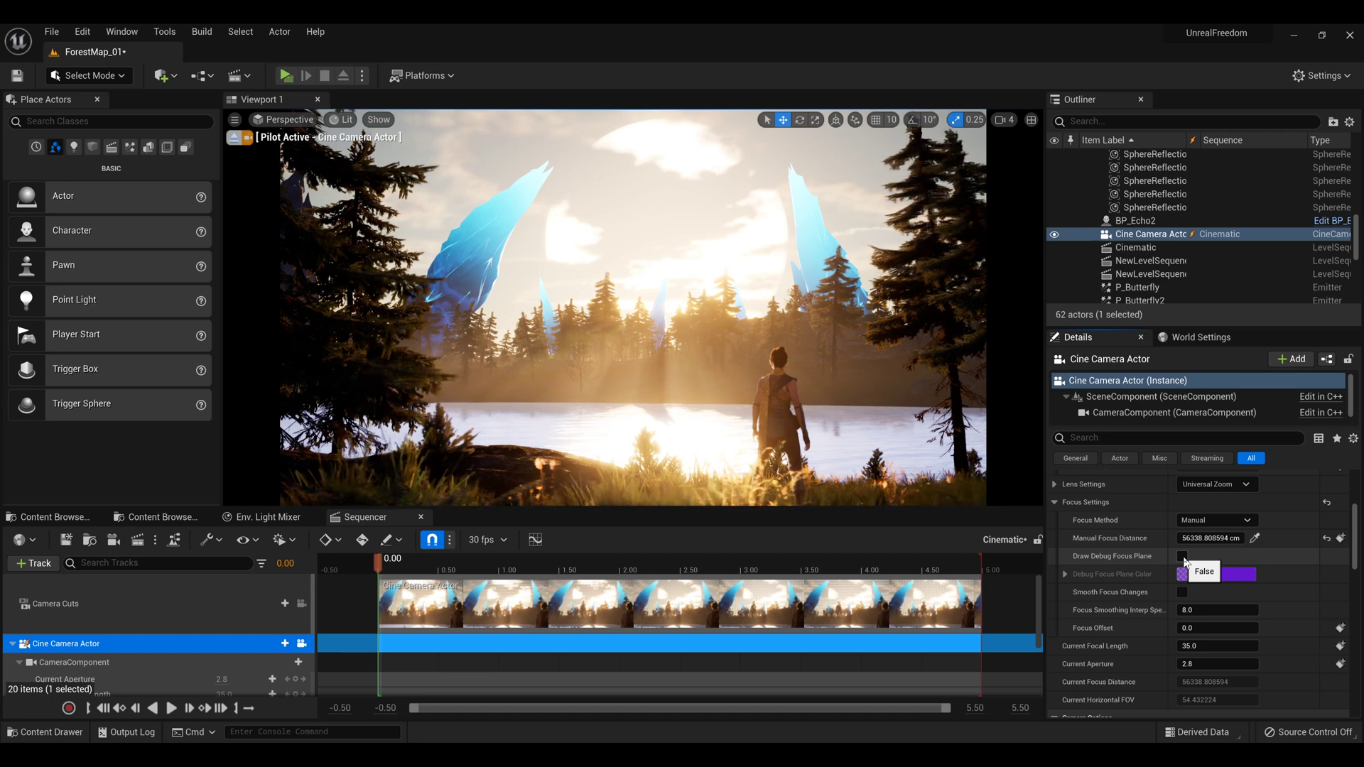
pyautogui.click(1183, 557)
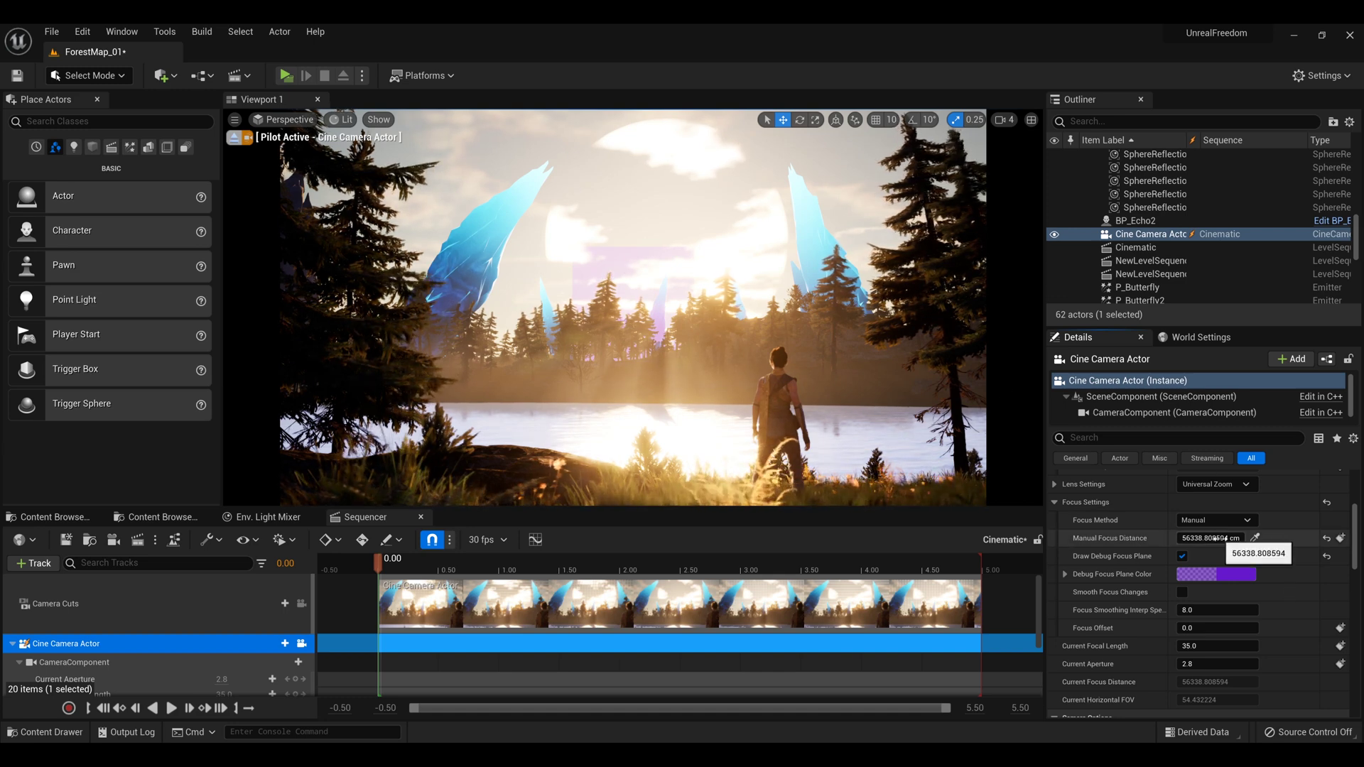
pyautogui.moveTo(1214, 537)
pyautogui.mouseDown()
pyautogui.moveTo(1106, 537)
pyautogui.moveTo(1215, 541)
pyautogui.mouseUp()
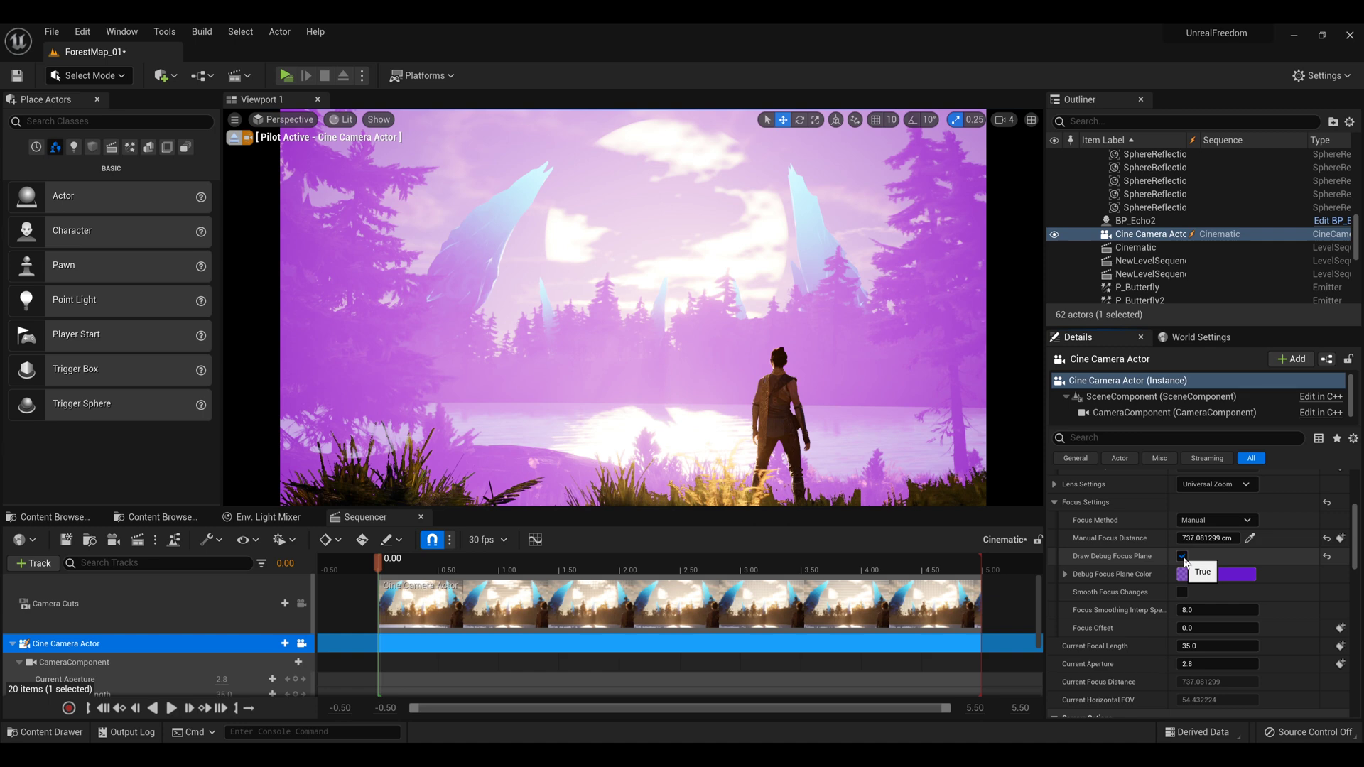
pyautogui.click(1182, 556)
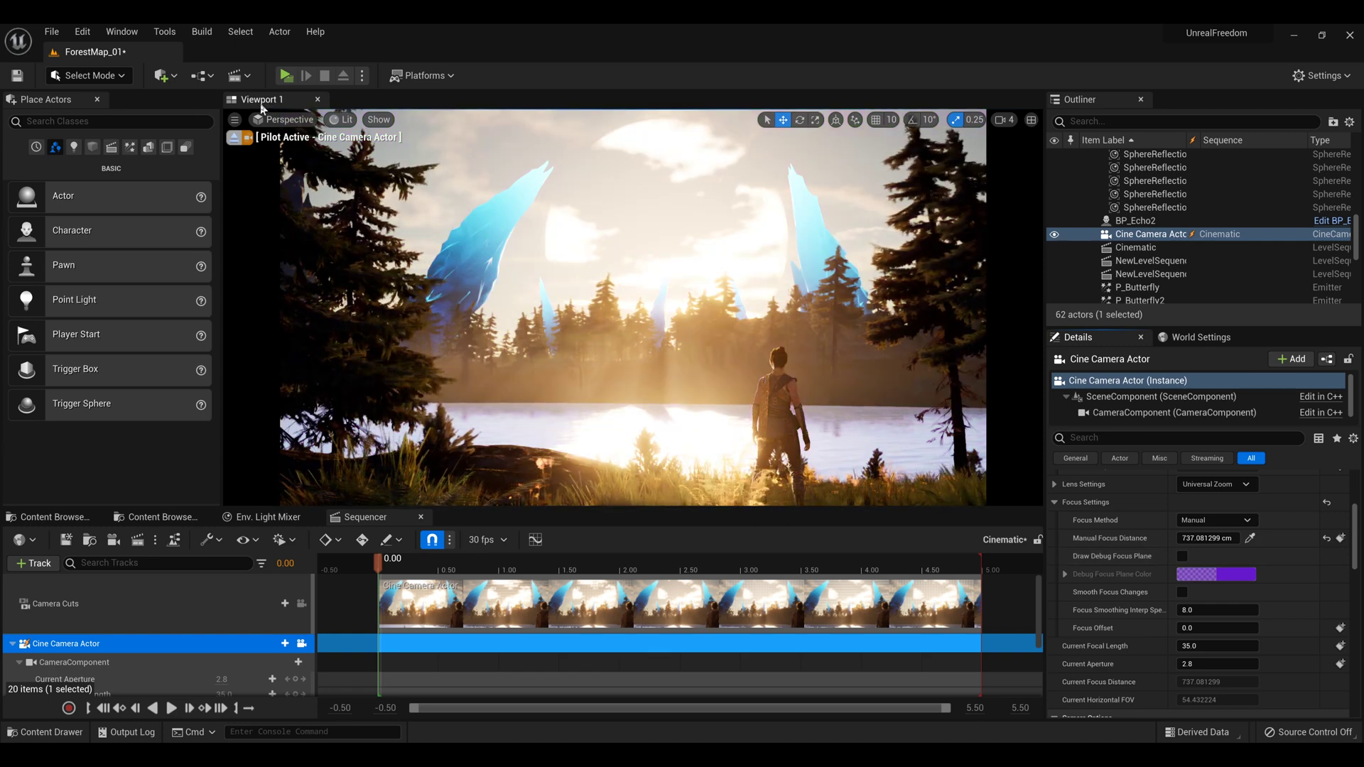
# Nudge the camera framing slightly, preview the shot in Immersive Mode and return to the normal viewport layout
pyautogui.click(240, 126)
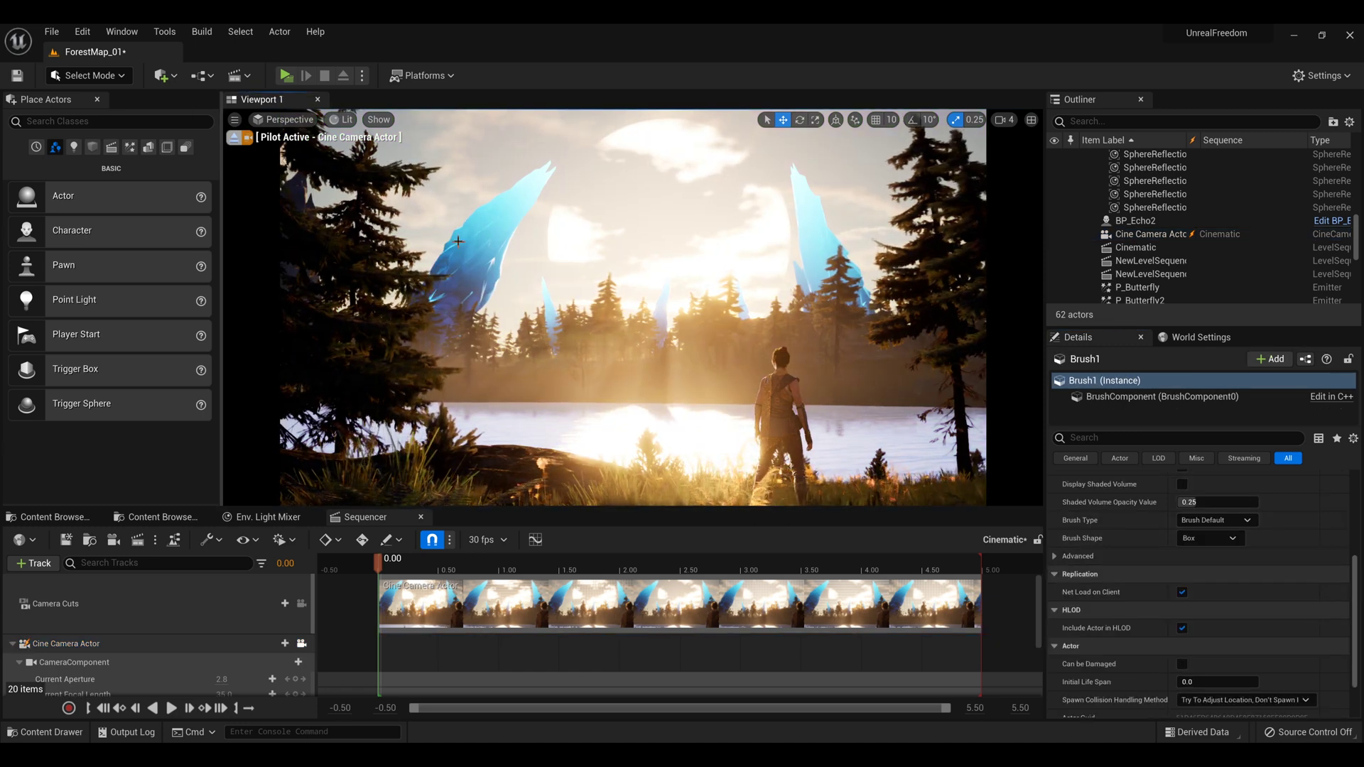
pyautogui.moveTo(264, 148); pyautogui.dragTo(270, 147, button='right')
pyautogui.click(235, 119)
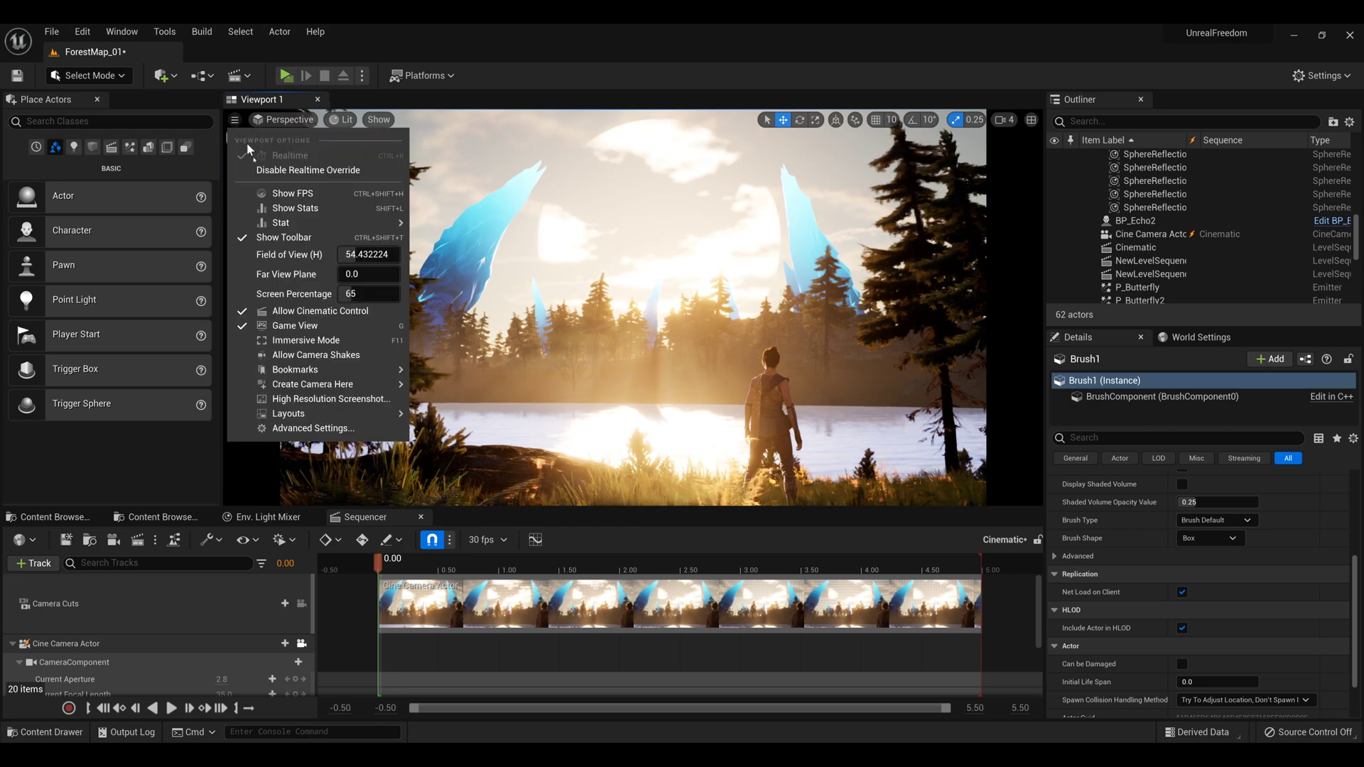
pyautogui.click(337, 344)
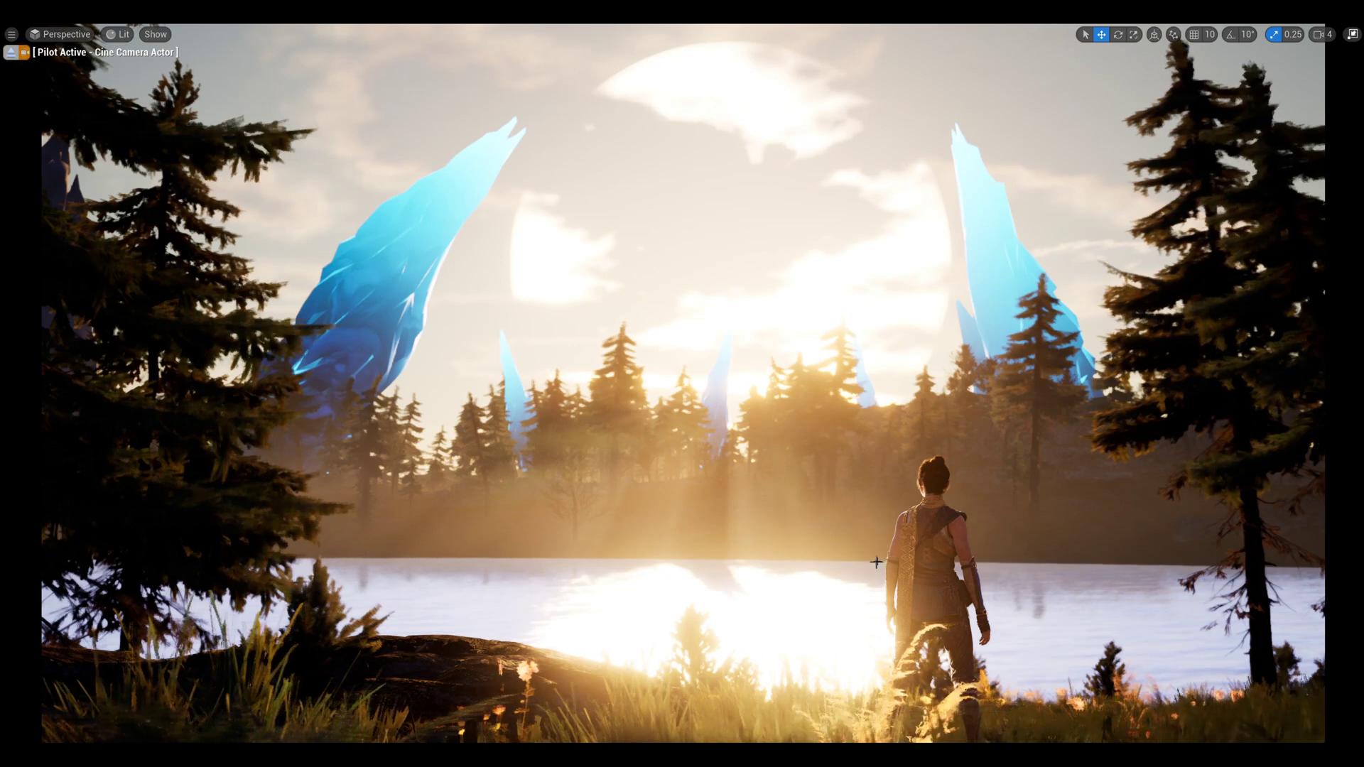
pyautogui.click(12, 34)
pyautogui.click(85, 255)
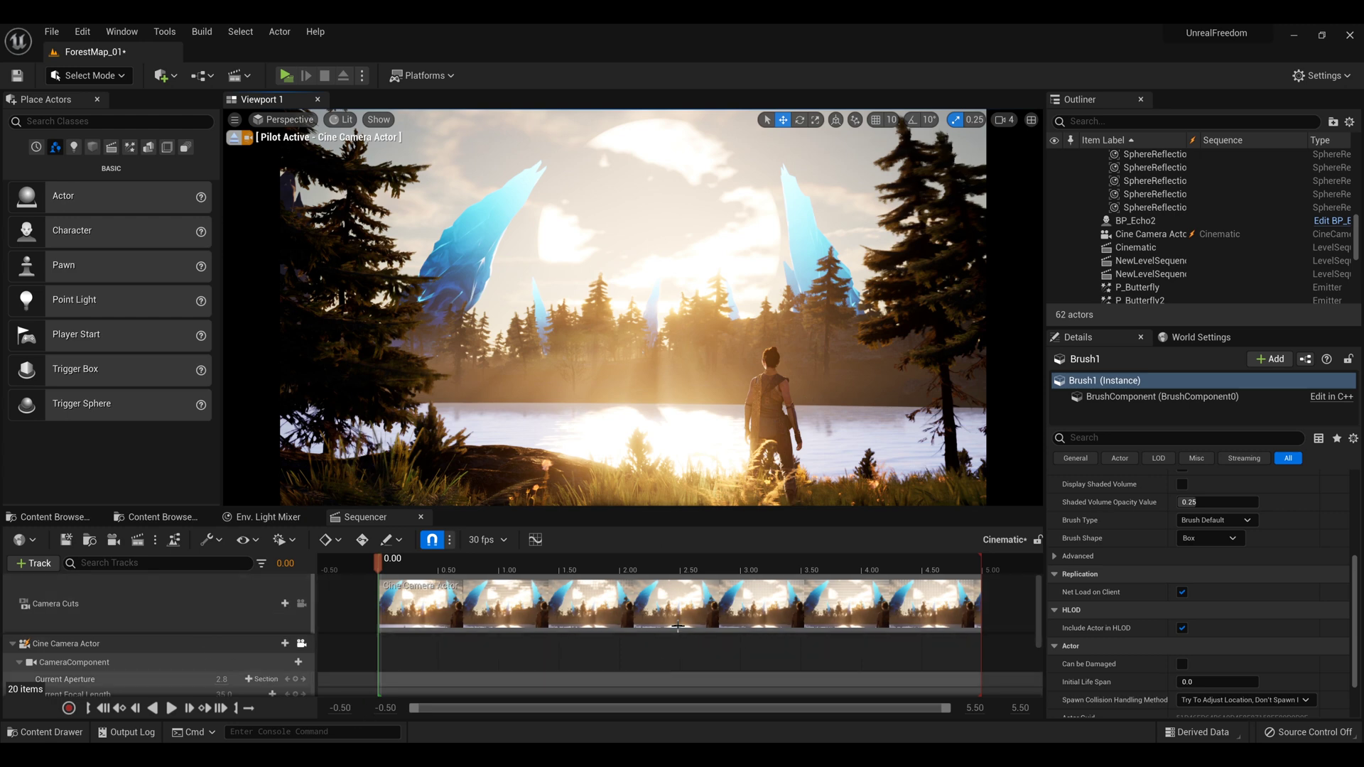
# Add a Transform key for the Cine Camera Actor at 0.00 in the sequence
pyautogui.scroll(-3, 196, 649)
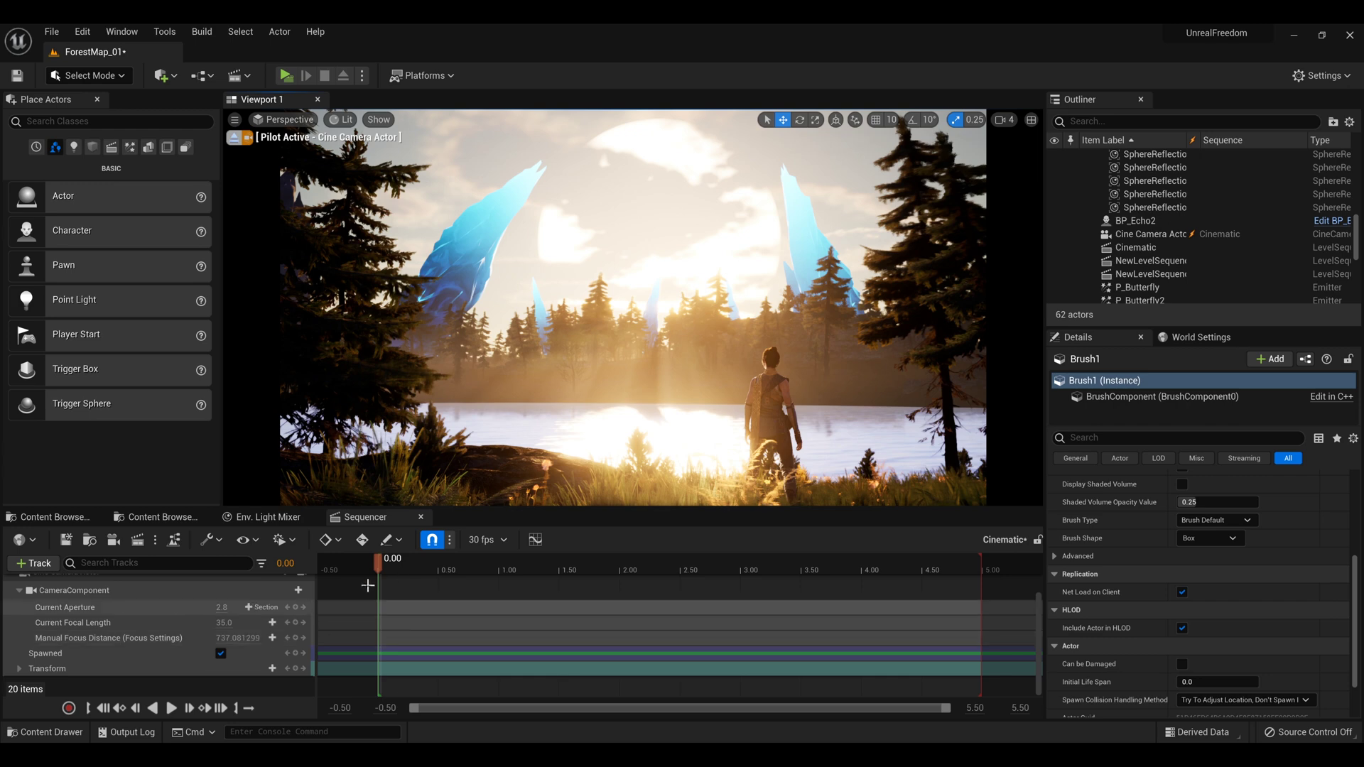
pyautogui.scroll(3, 142, 624)
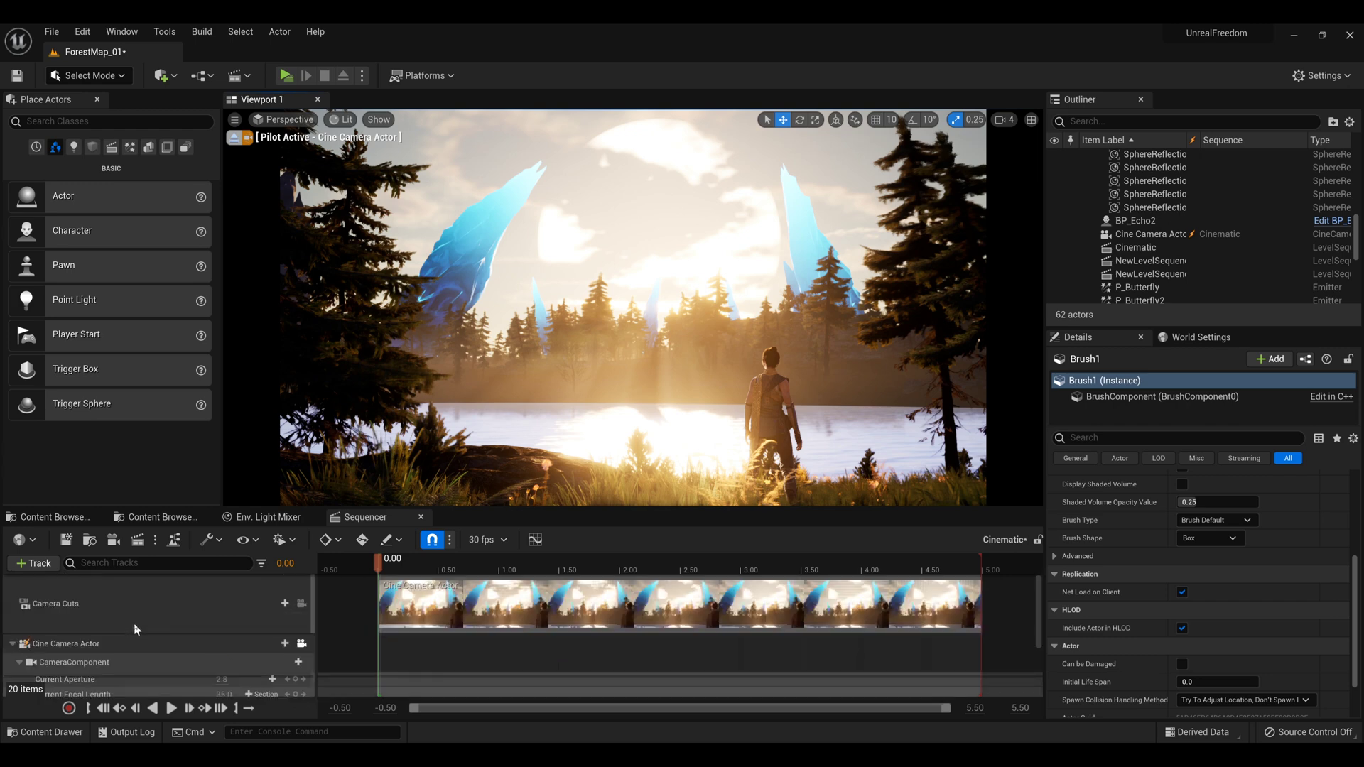
pyautogui.click(92, 645)
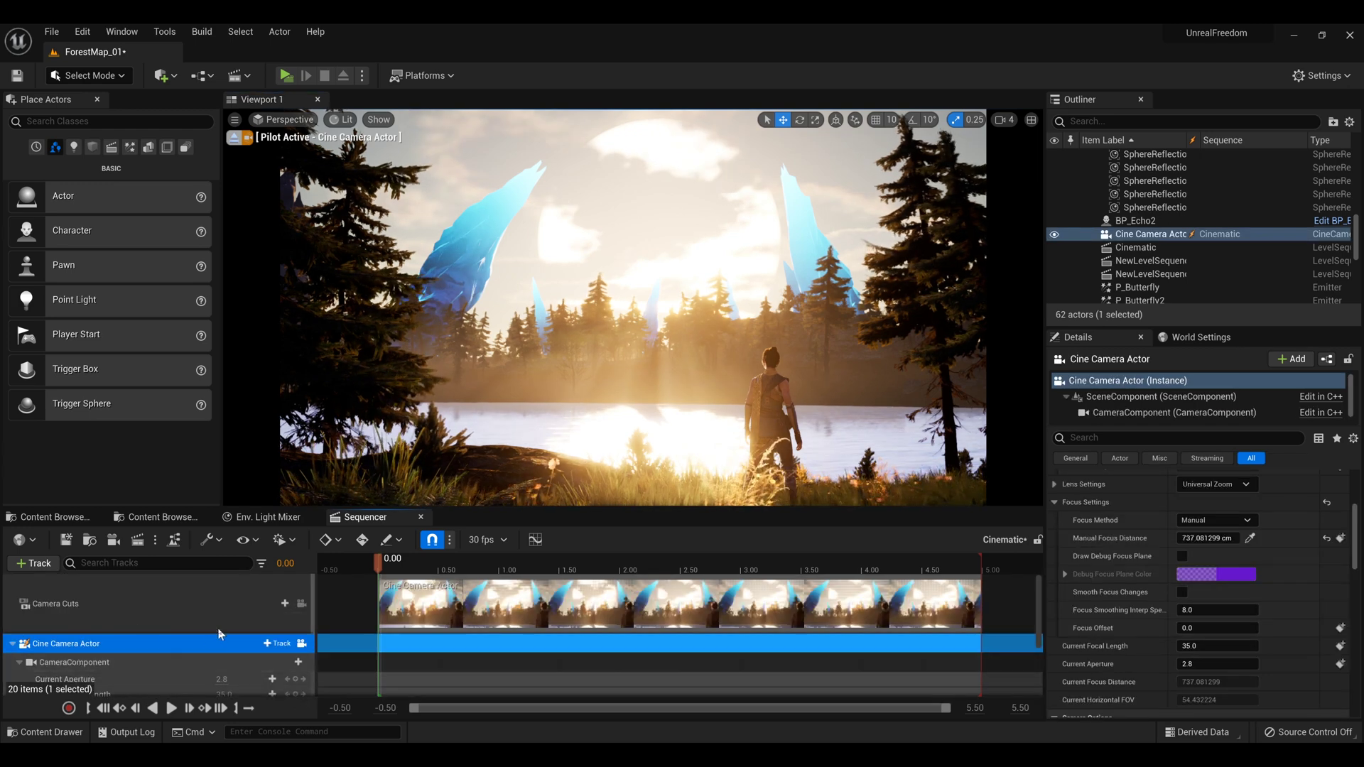
pyautogui.scroll(-2, 28, 610)
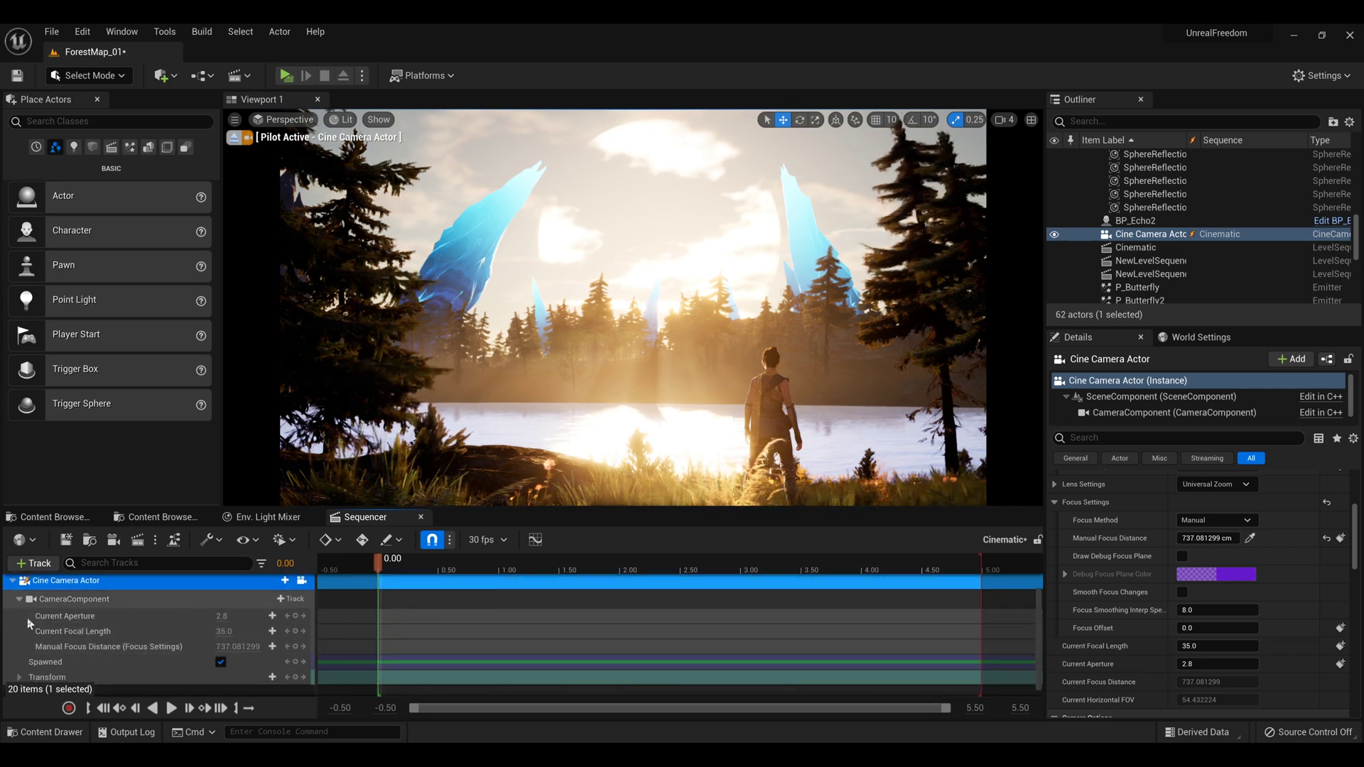
pyautogui.scroll(-1, 28, 624)
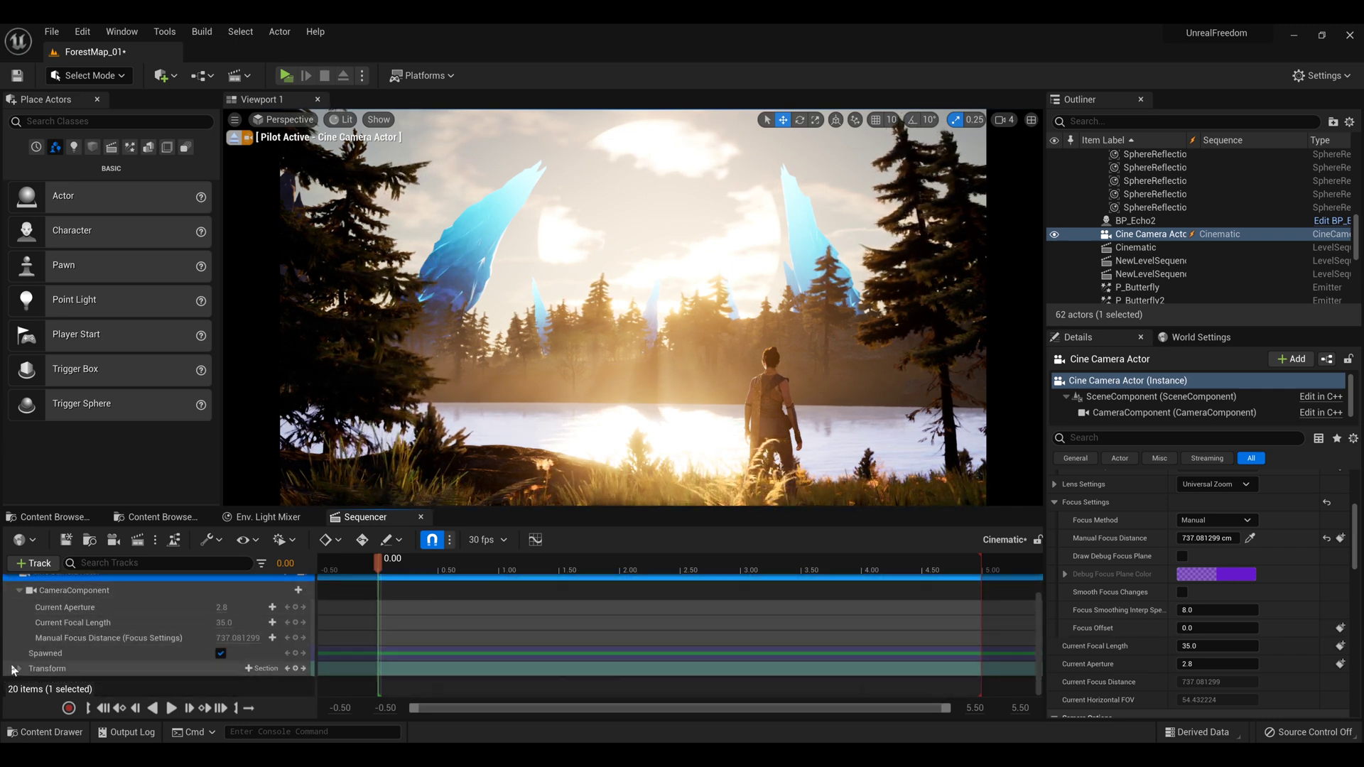
pyautogui.click(50, 670)
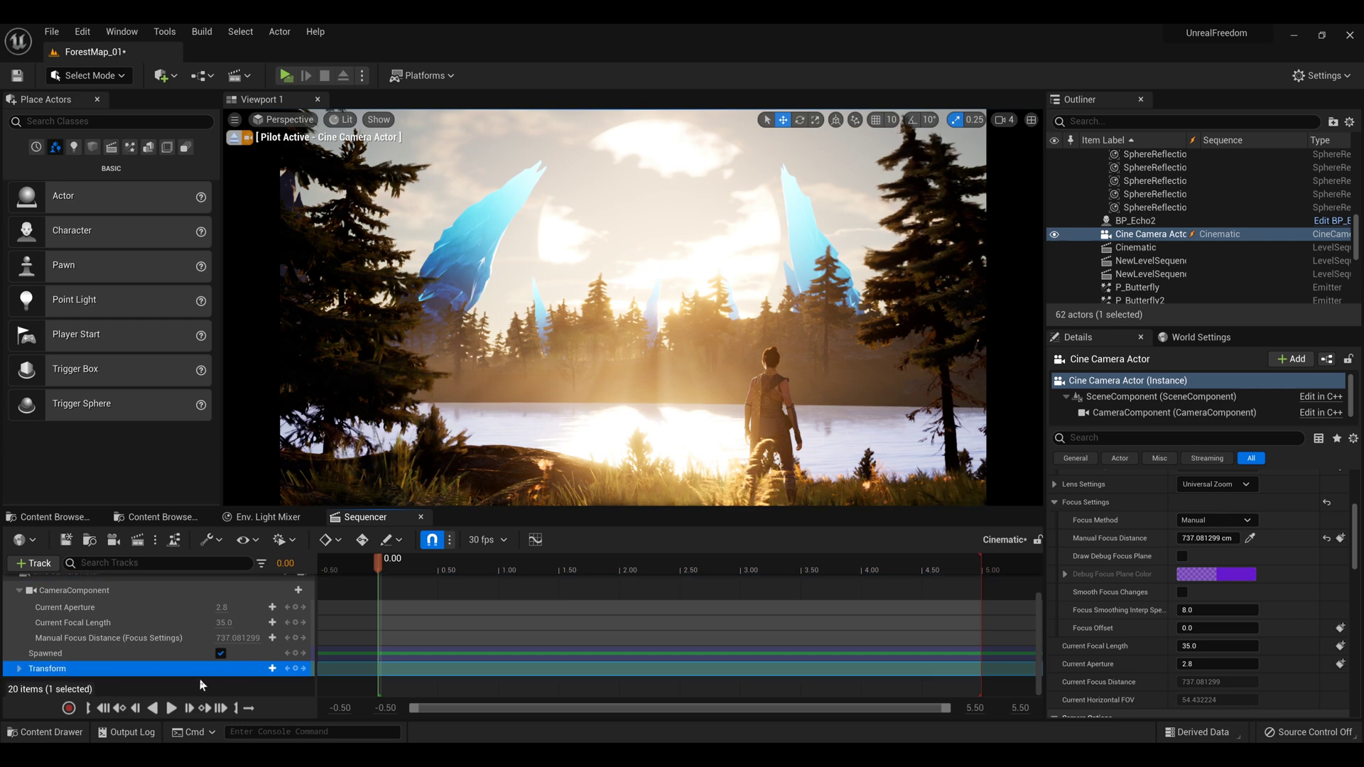
pyautogui.click(295, 669)
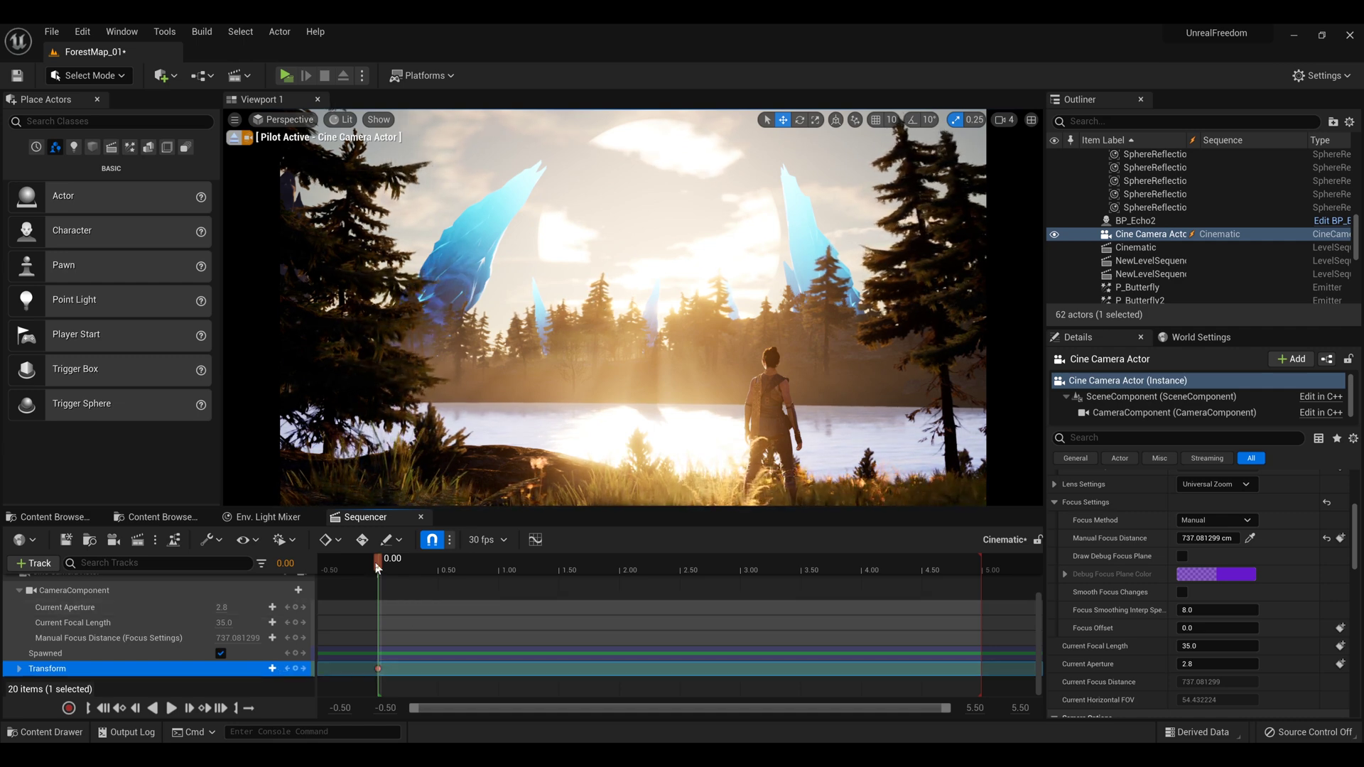
# Add a second Transform key for the camera at 5.00, ending with the playhead on that key
pyautogui.moveTo(409, 568); pyautogui.dragTo(985, 581)
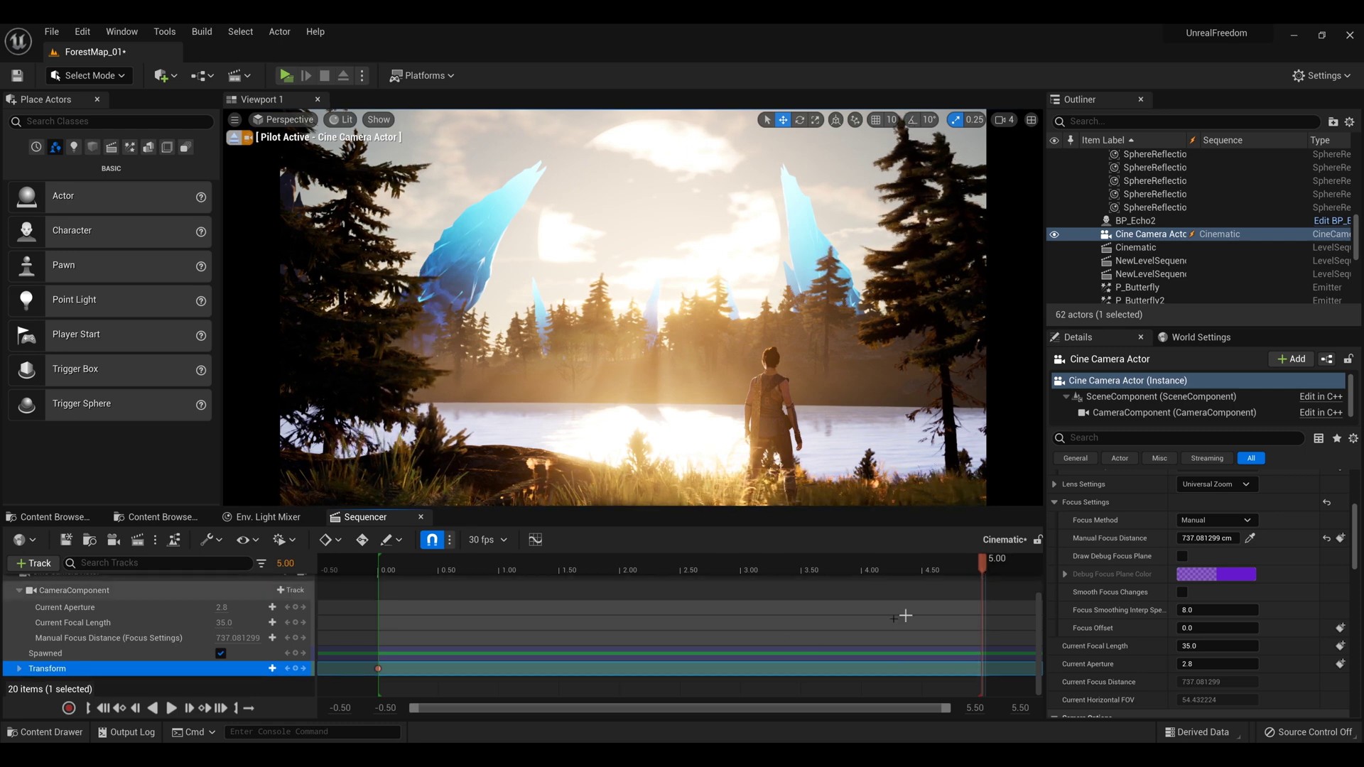
pyautogui.click(296, 669)
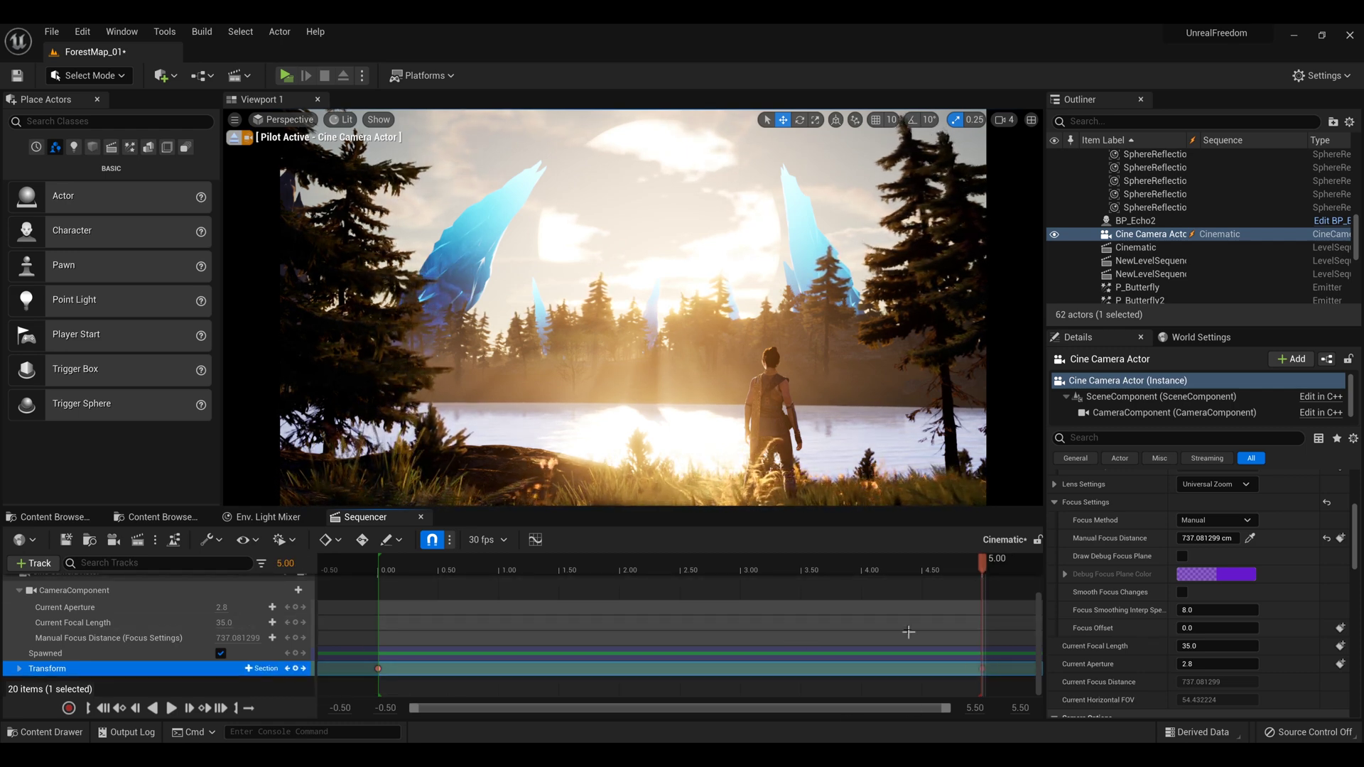
pyautogui.moveTo(984, 566); pyautogui.dragTo(378, 558)
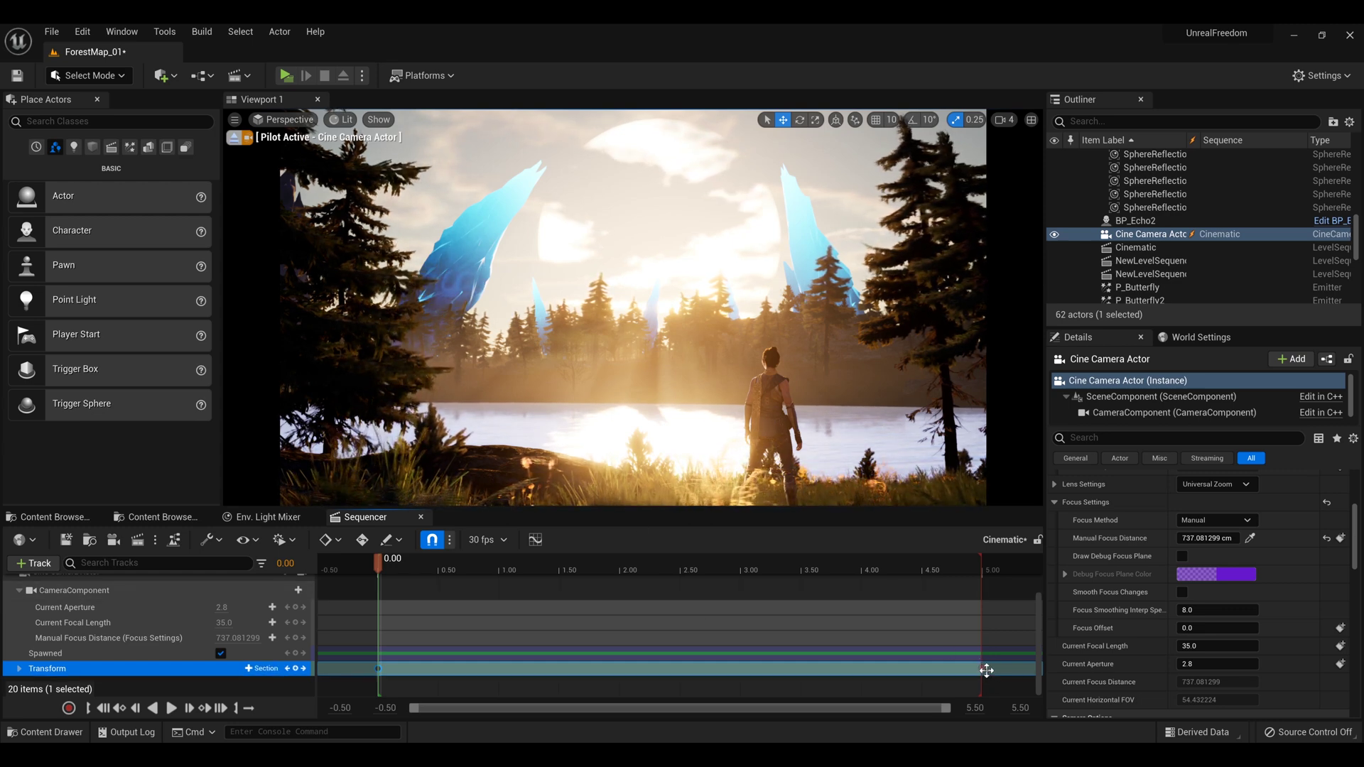
pyautogui.click(985, 669)
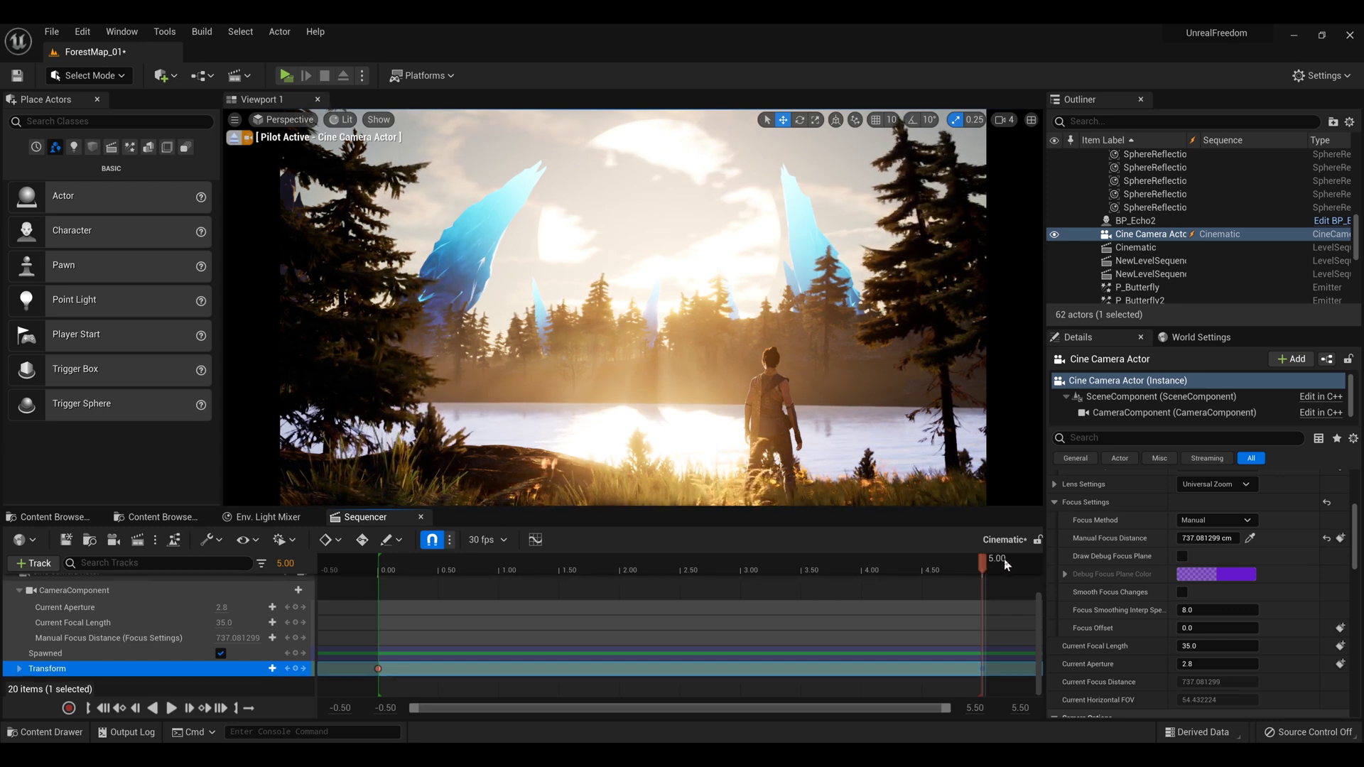
# Set the sequence display rate to a custom 24 fps
pyautogui.click(504, 541)
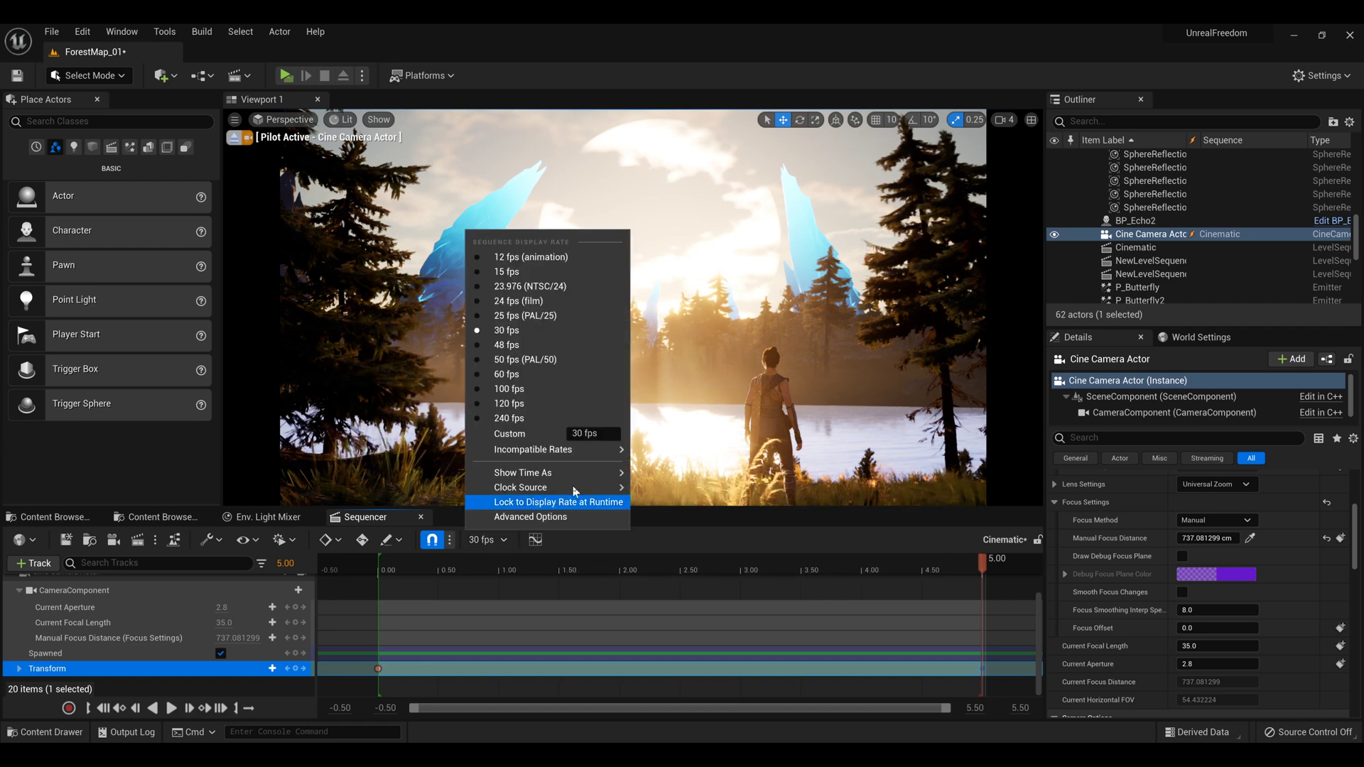
pyautogui.moveTo(586, 474)
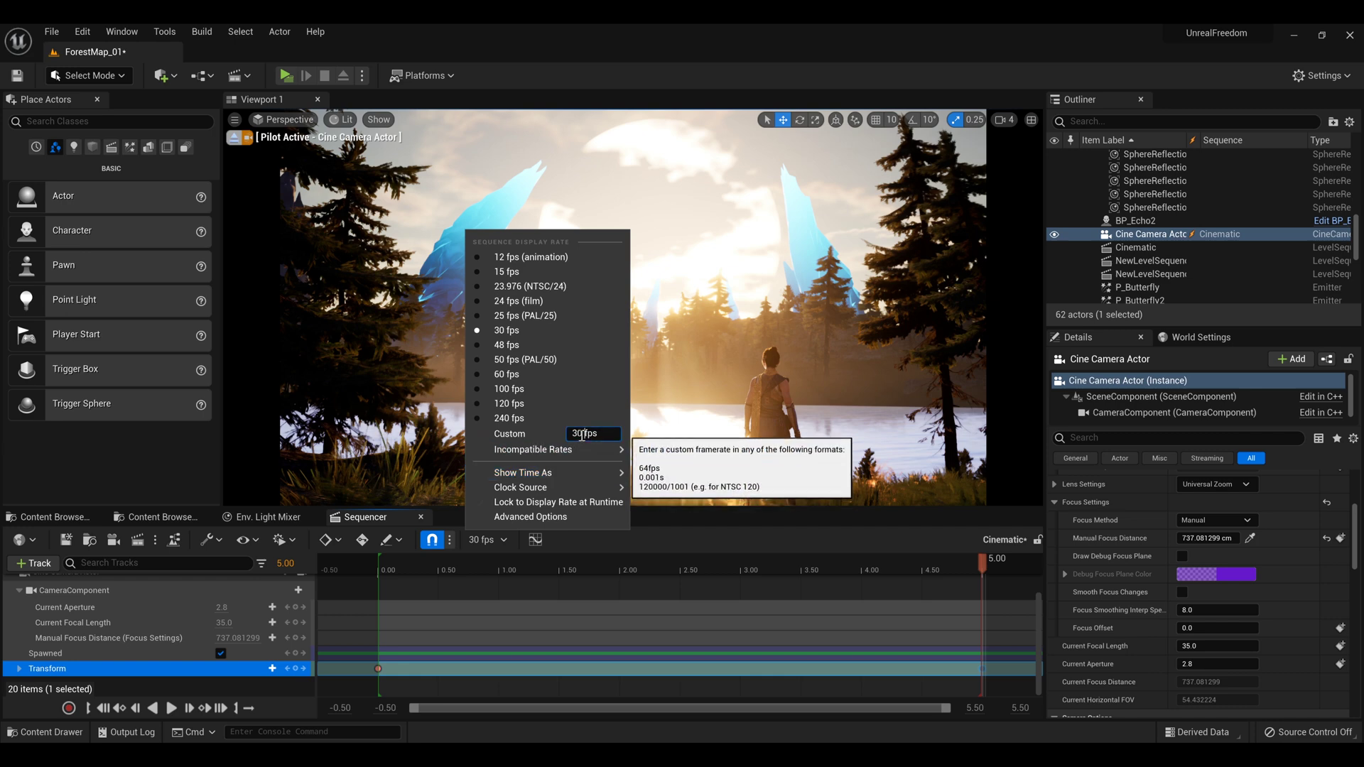
pyautogui.doubleClick(581, 434)
pyautogui.write('24')
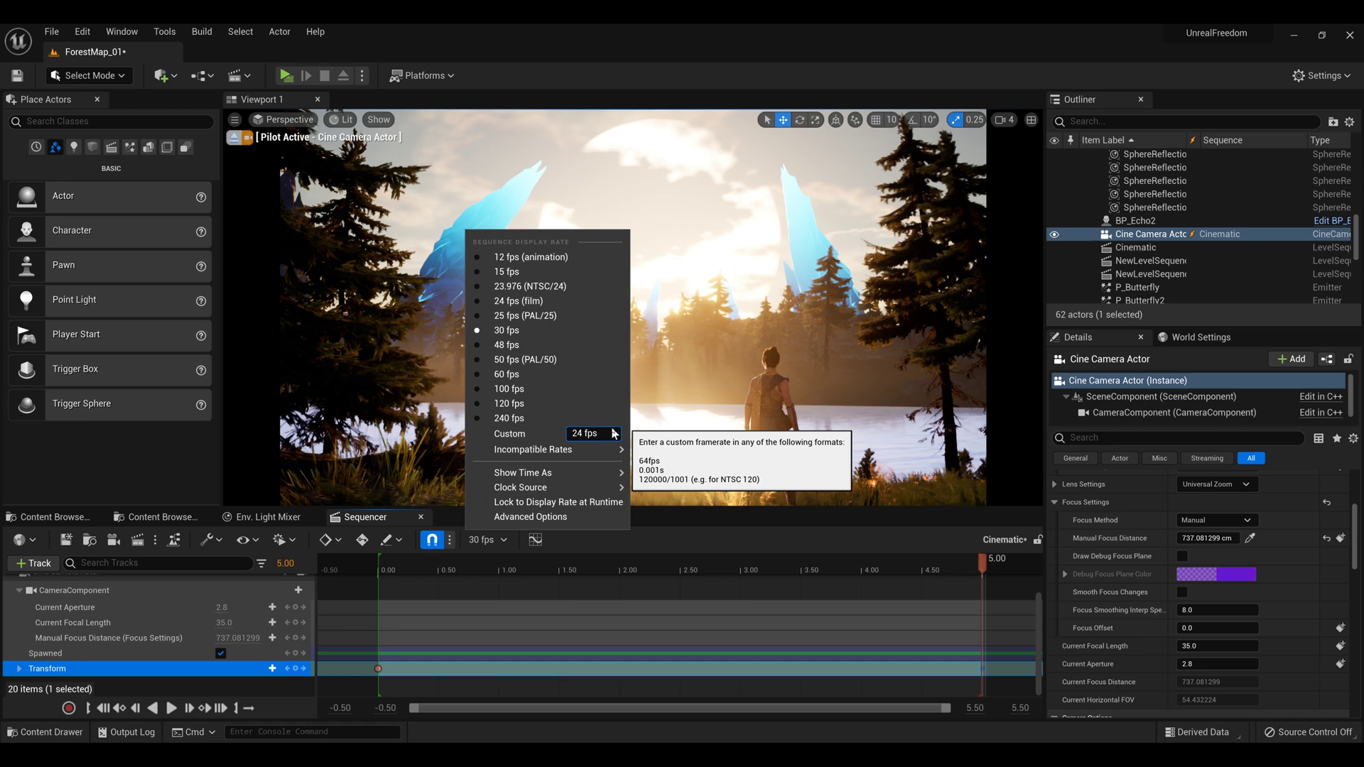
pyautogui.press('Return')
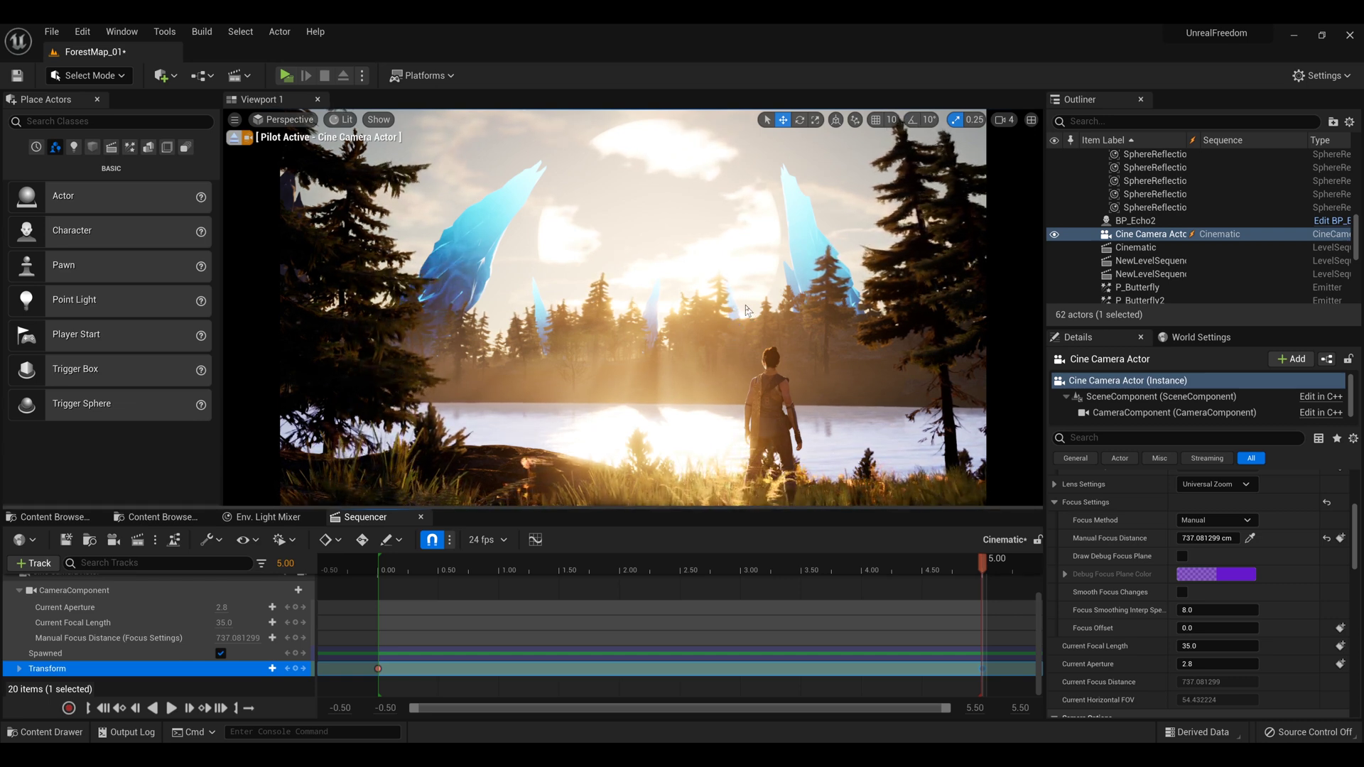
# Try moving the camera forward past the character at 5.00, and scrub the timeline back to check the motion
pyautogui.moveTo(761, 294)
pyautogui.mouseDown(button='right')
pyautogui.moveTo(754, 285)
pyautogui.moveTo(758, 299)
pyautogui.mouseUp(button='right')
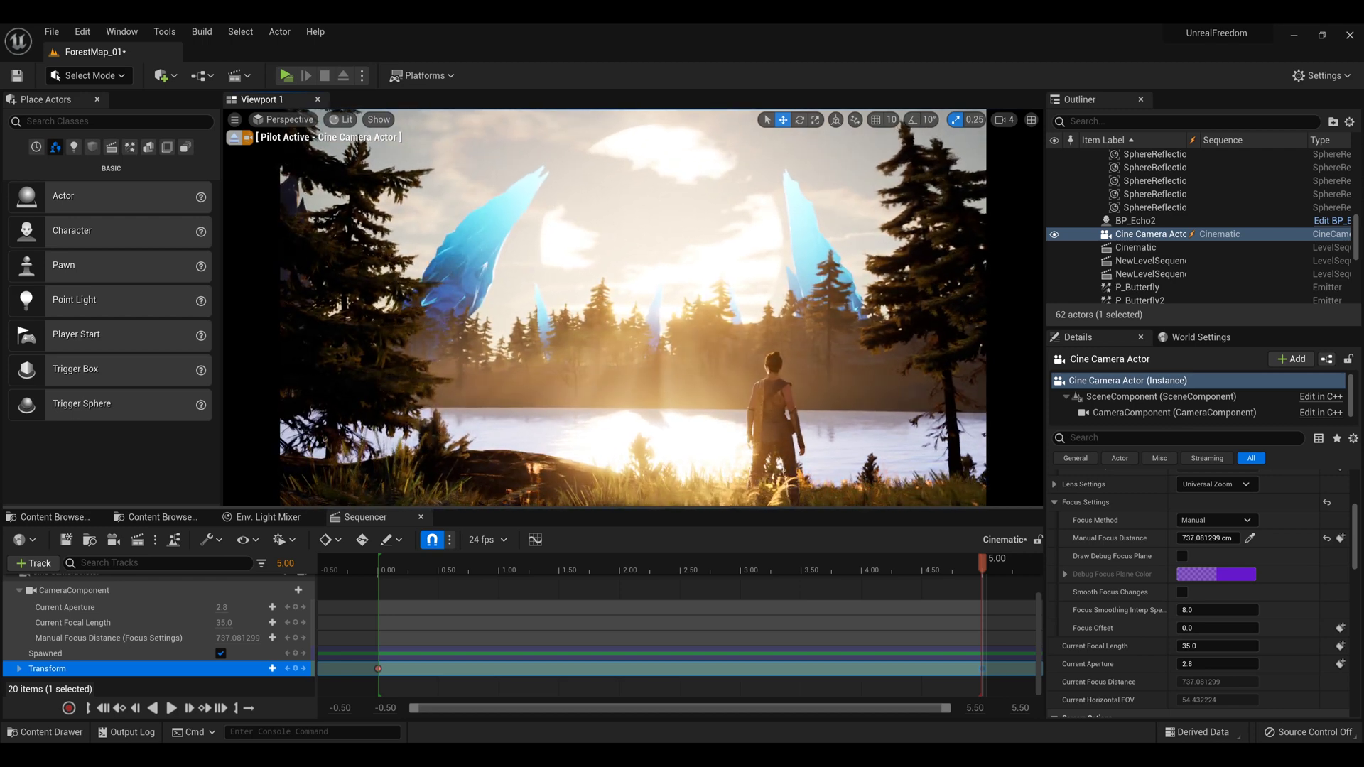
pyautogui.moveTo(736, 278); pyautogui.dragTo(735, 273, button='right')
pyautogui.press('w')
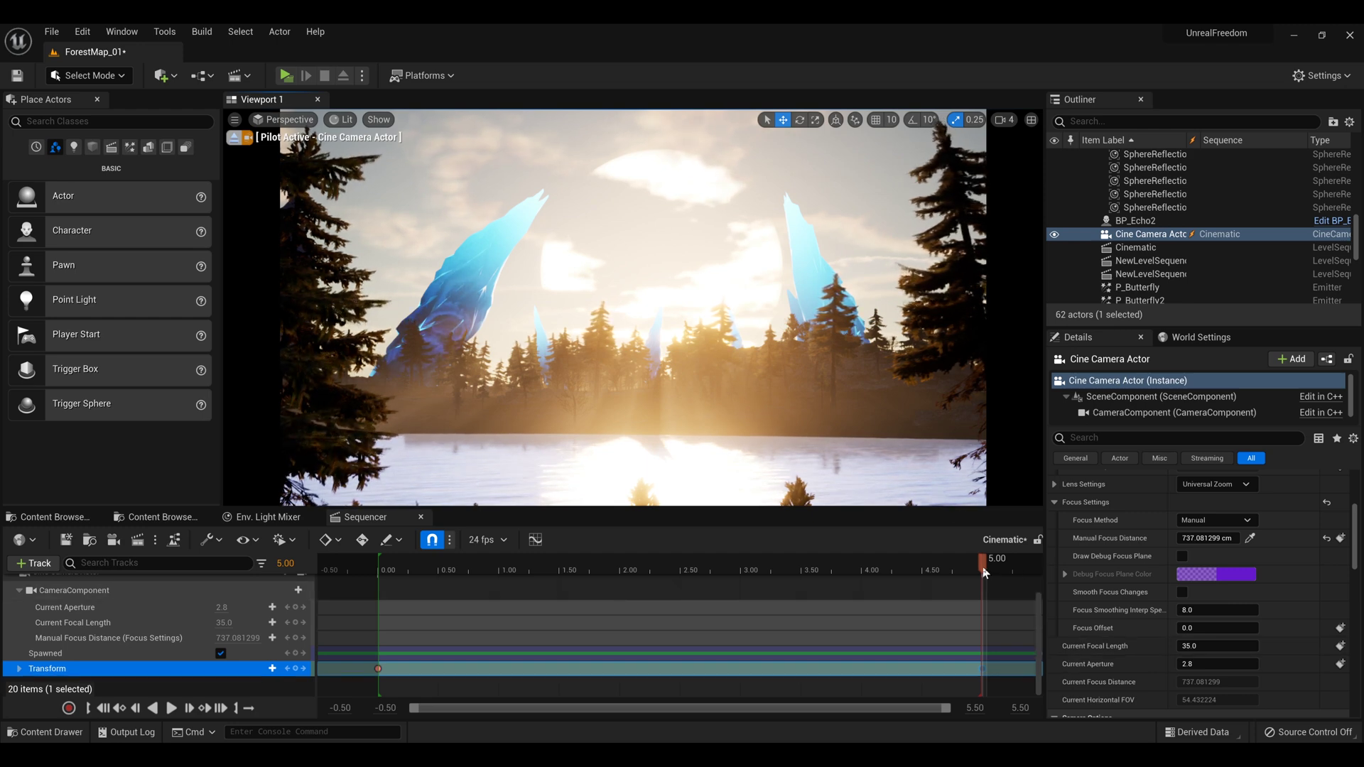
pyautogui.moveTo(985, 571); pyautogui.dragTo(912, 566)
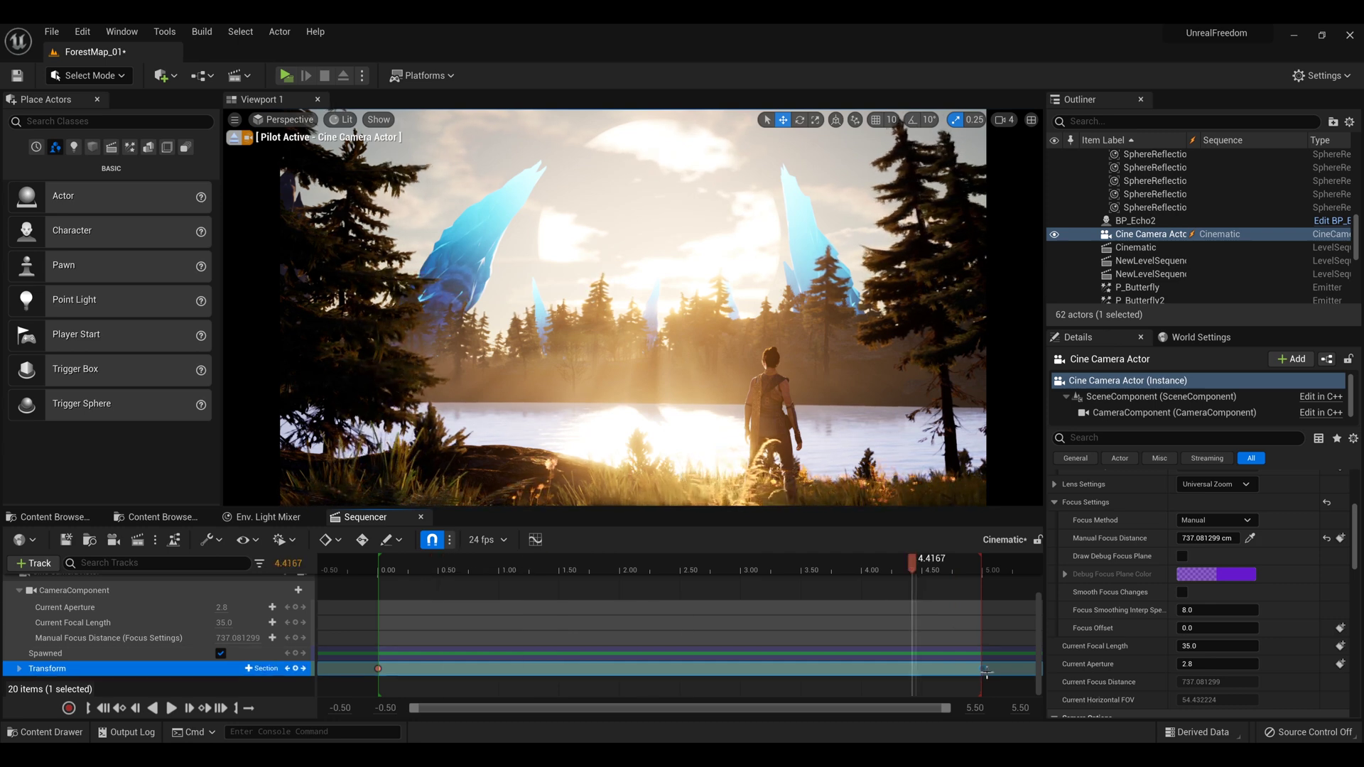
# Push the camera forward past the character toward the lake at 5.00 and store that position in the end Transform key
pyautogui.click(983, 669)
pyautogui.press('w')
pyautogui.moveTo(774, 454); pyautogui.dragTo(788, 453, button='right')
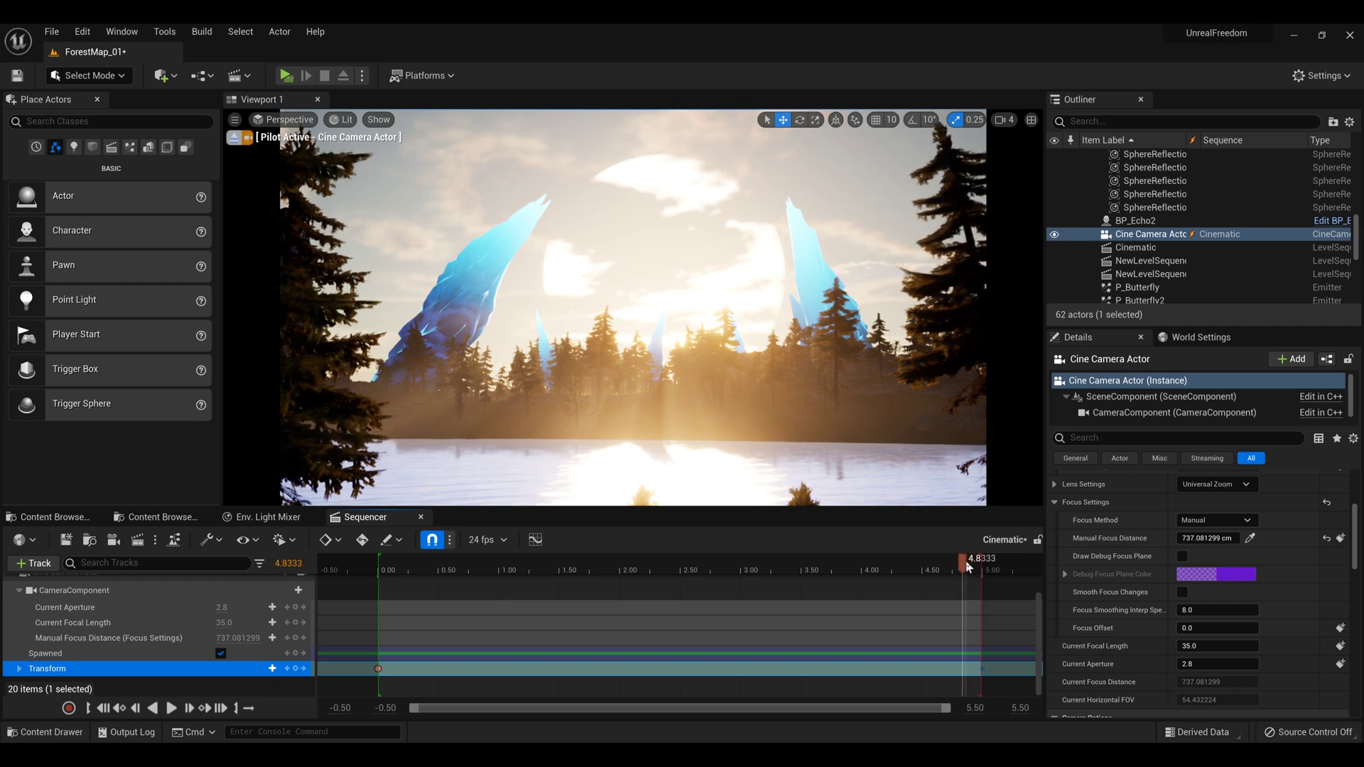
# Play the camera move from the start of the sequence twice to review it, returning the playhead to 0.00
pyautogui.moveTo(964, 565); pyautogui.dragTo(361, 583)
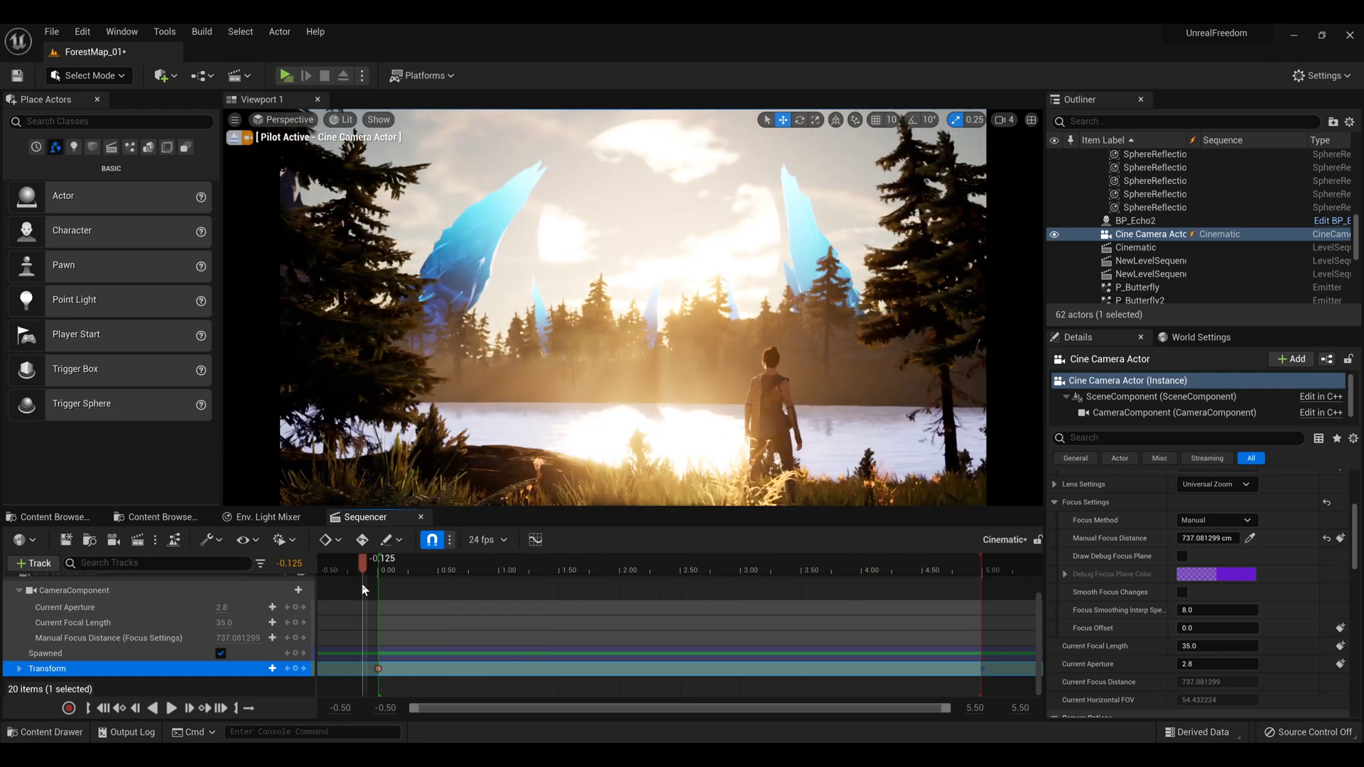
pyautogui.press('space')
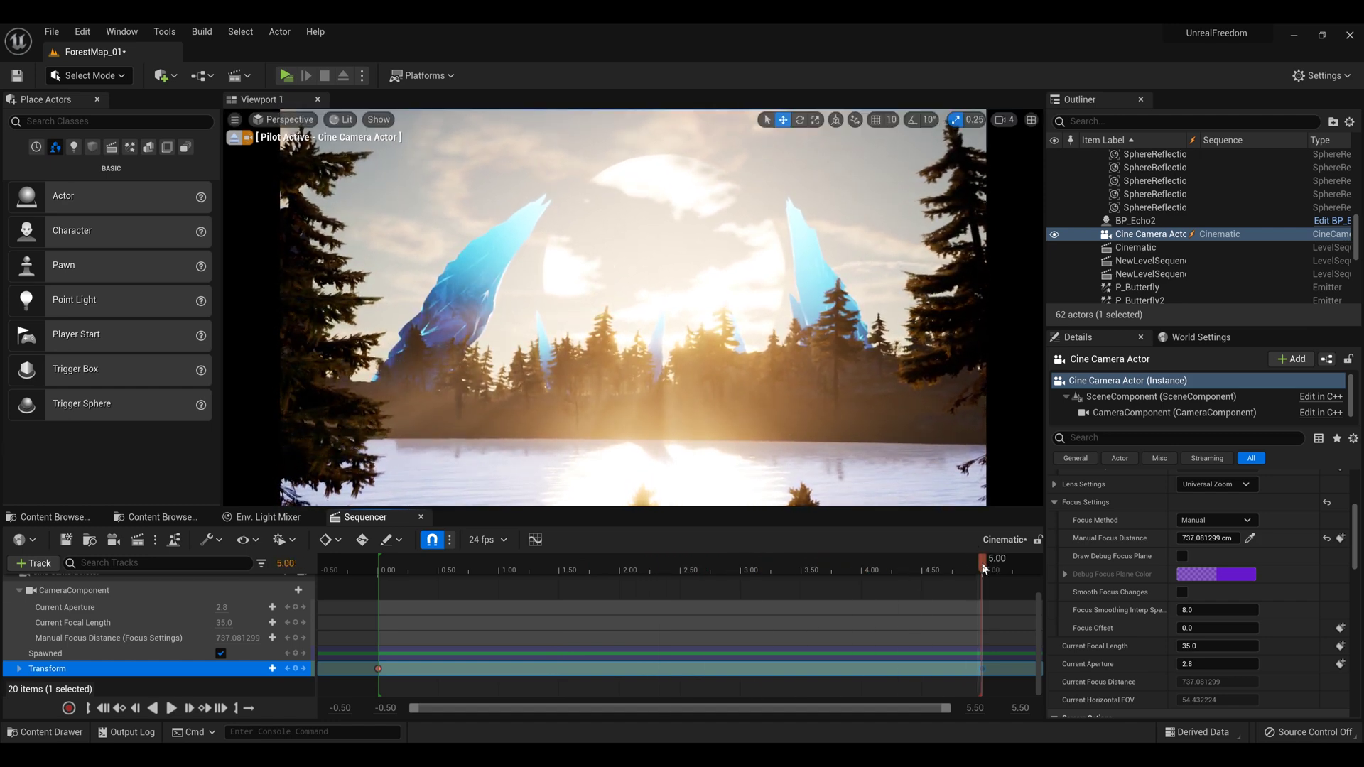
pyautogui.moveTo(984, 562); pyautogui.dragTo(381, 579)
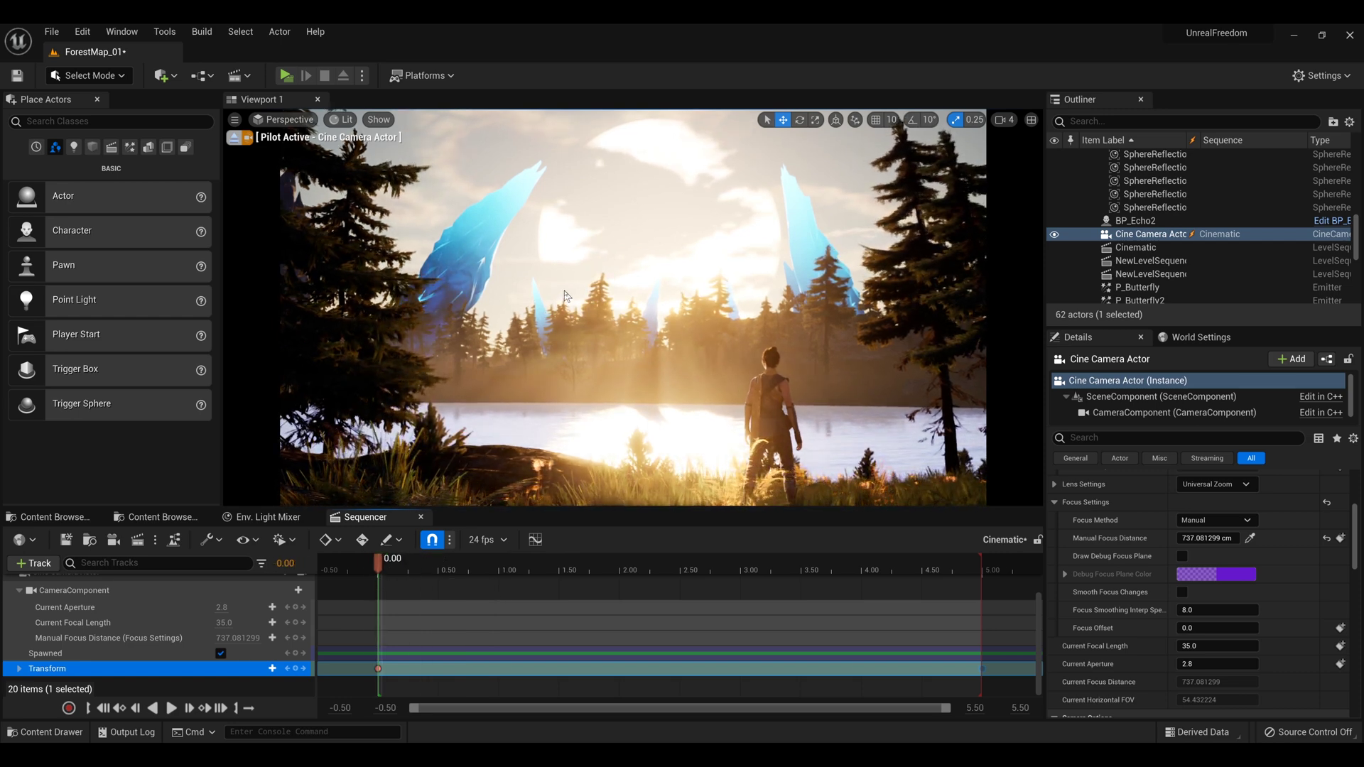
pyautogui.press('space')
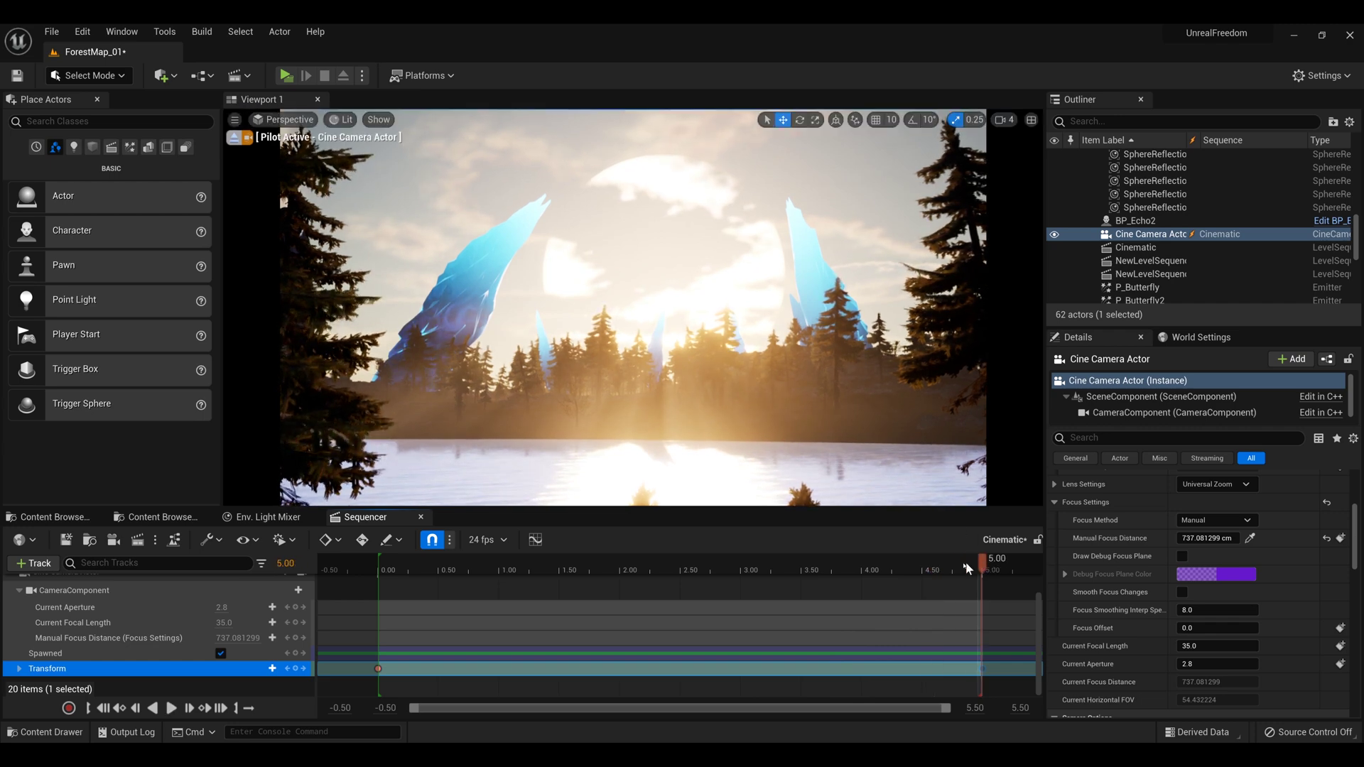
pyautogui.moveTo(967, 568); pyautogui.dragTo(381, 584)
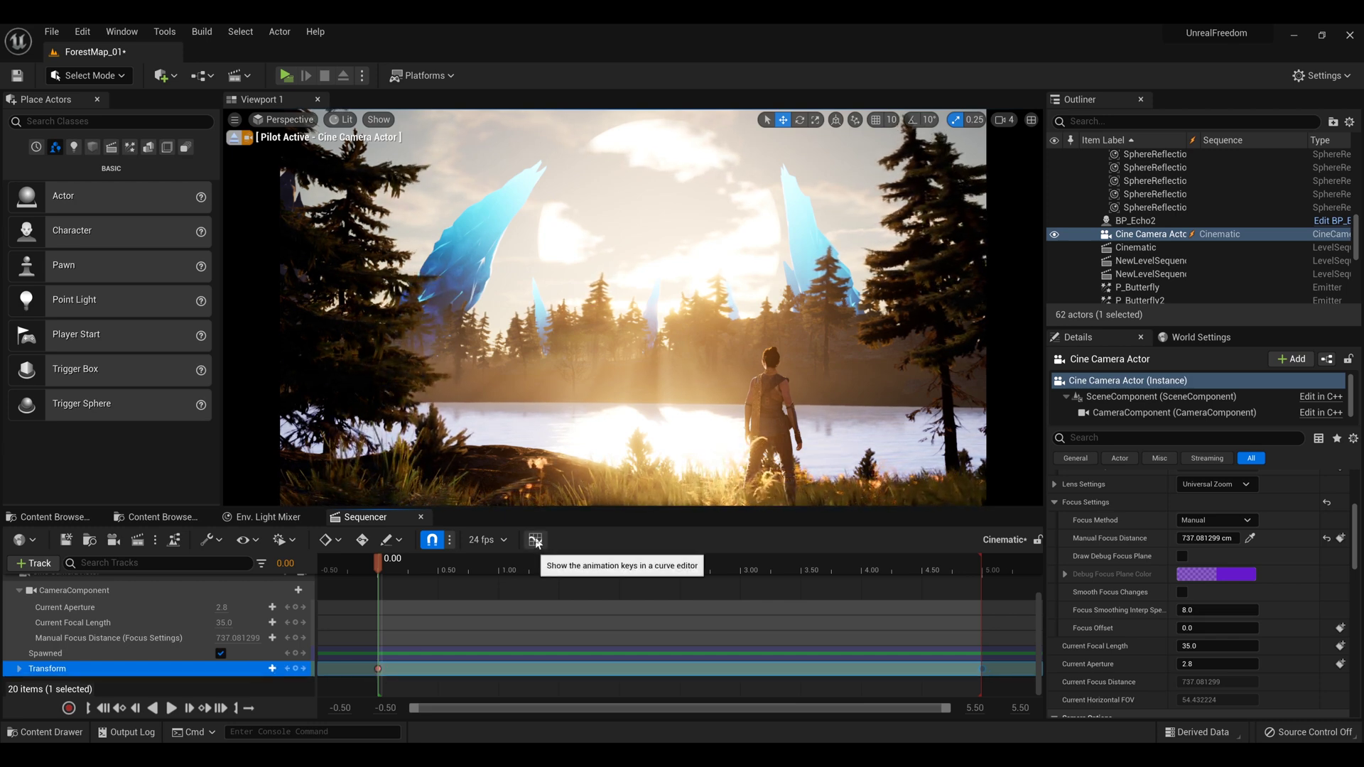
# Examine the camera's Location, Rotation, Scale and overall Transform curves in the curve editor
pyautogui.click(536, 541)
pyautogui.scroll(-20, 794, 405)
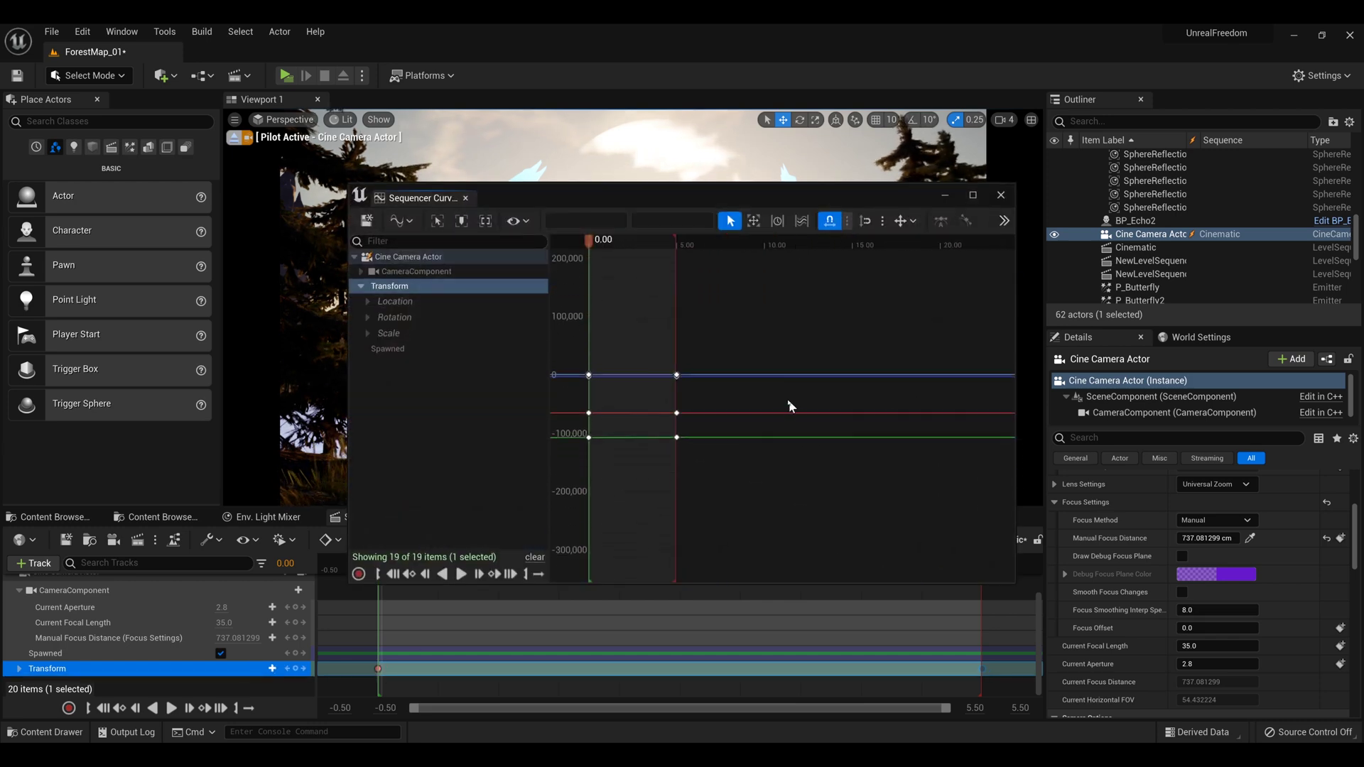
pyautogui.click(406, 301)
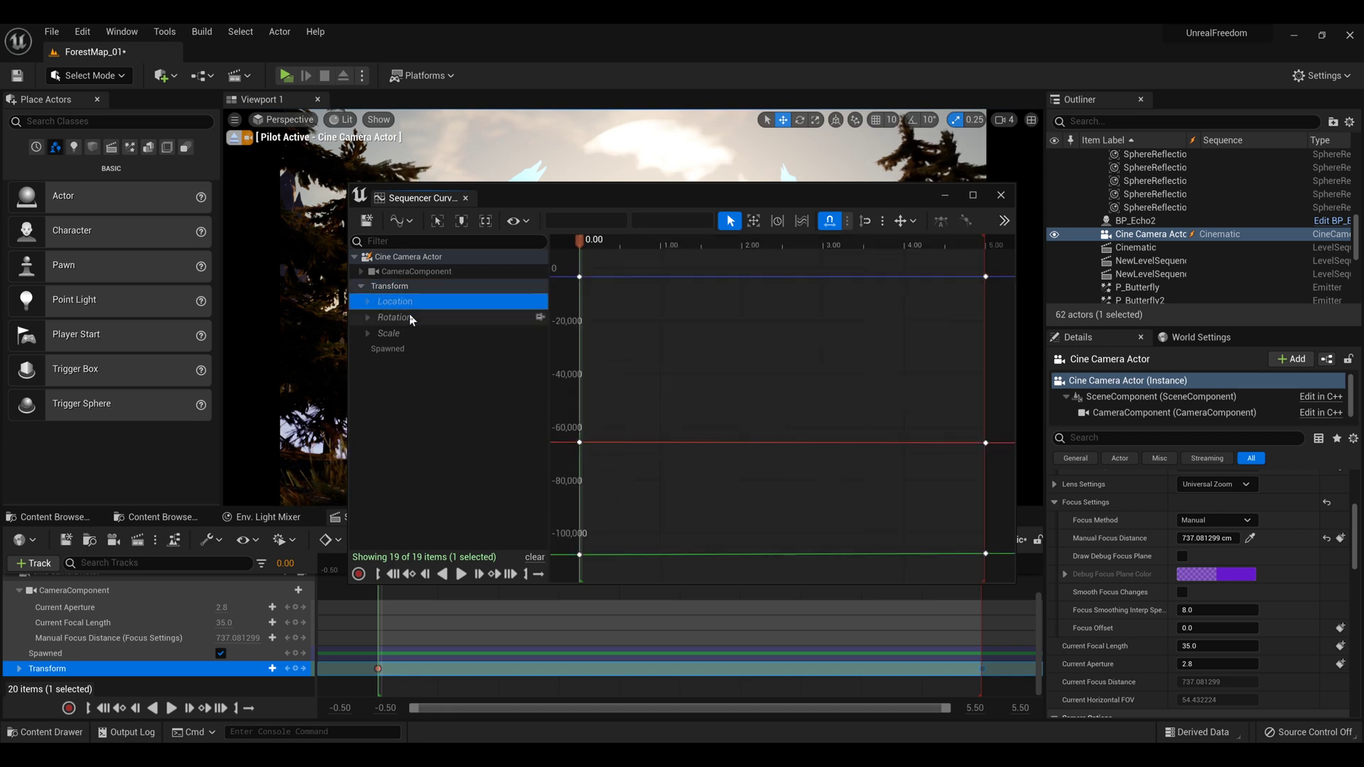
pyautogui.click(408, 315)
pyautogui.click(406, 333)
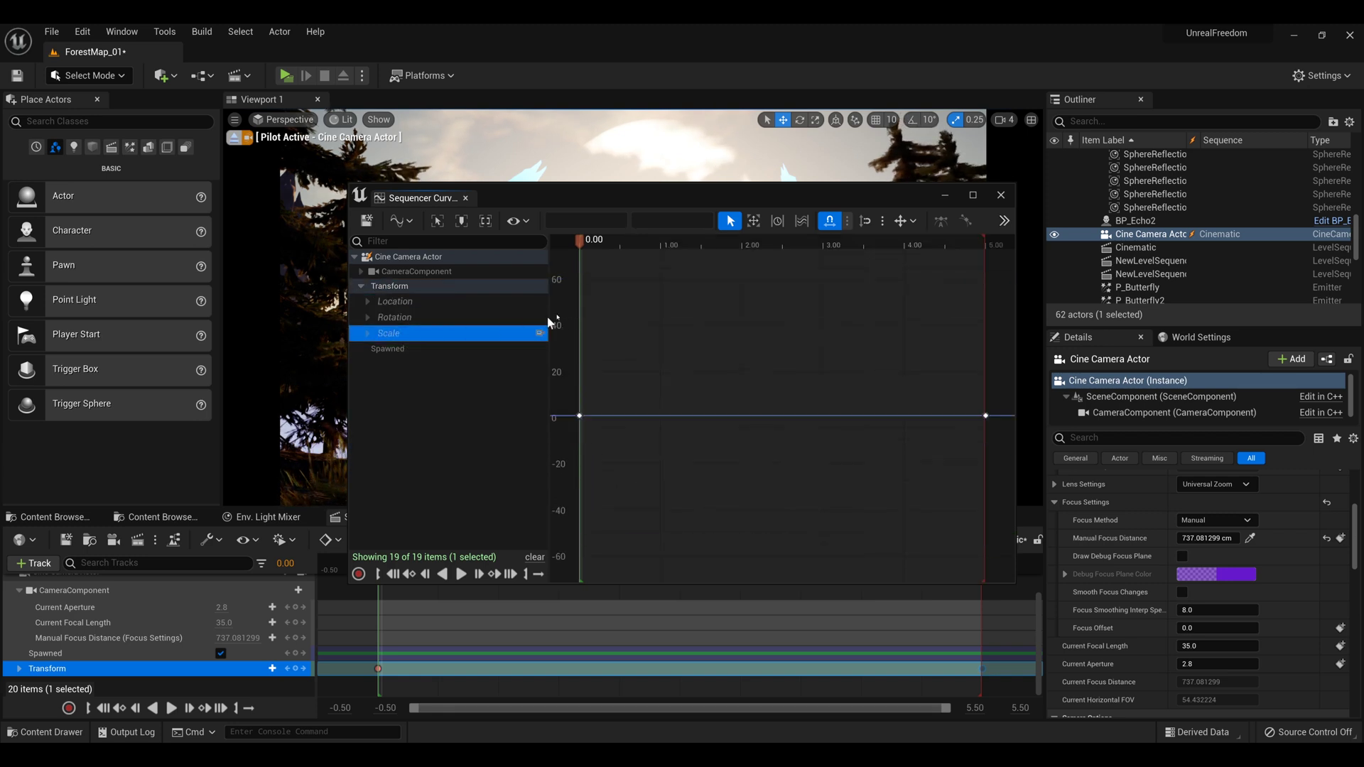
pyautogui.click(428, 286)
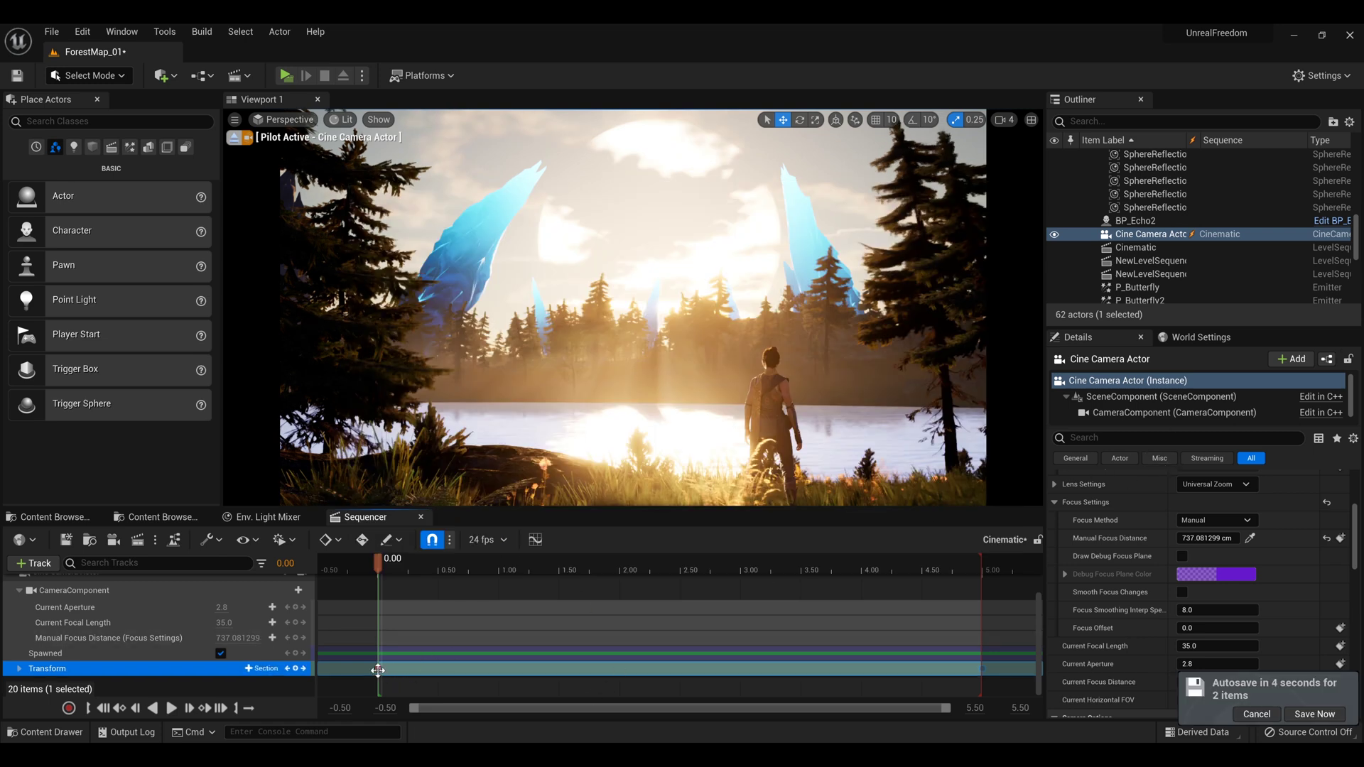
# Set the interpolation of the camera's Transform keys at 0.00 and 5.00 to Linear
pyautogui.rightClick(379, 666)
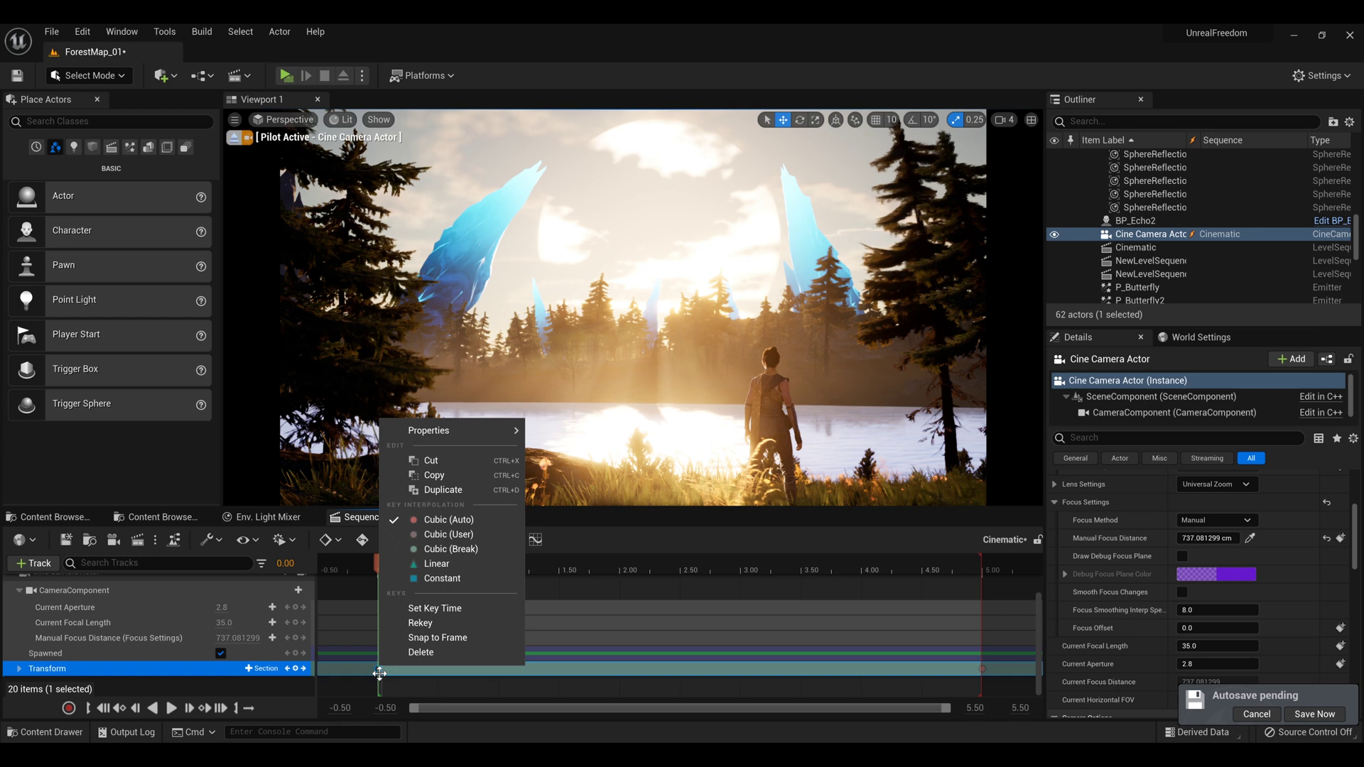
pyautogui.click(451, 566)
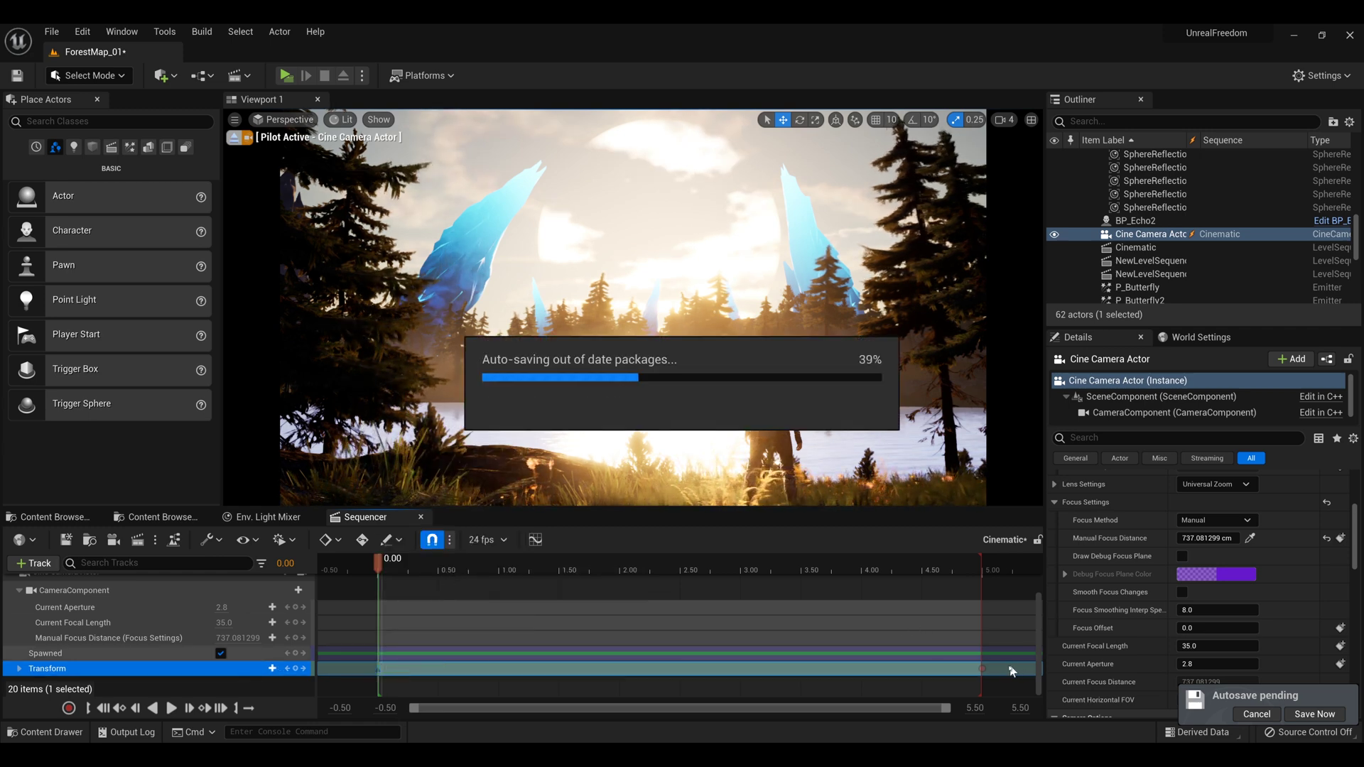
pyautogui.rightClick(982, 668)
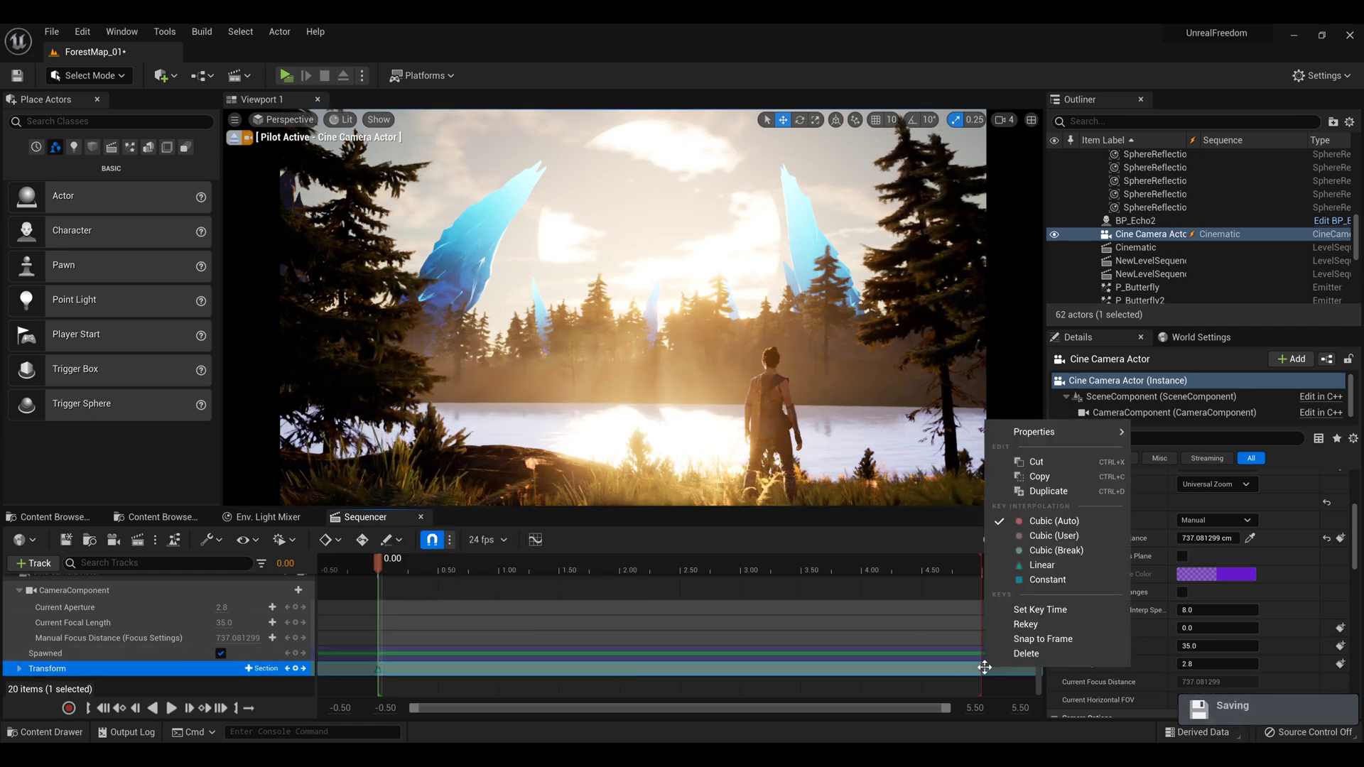
pyautogui.click(1065, 565)
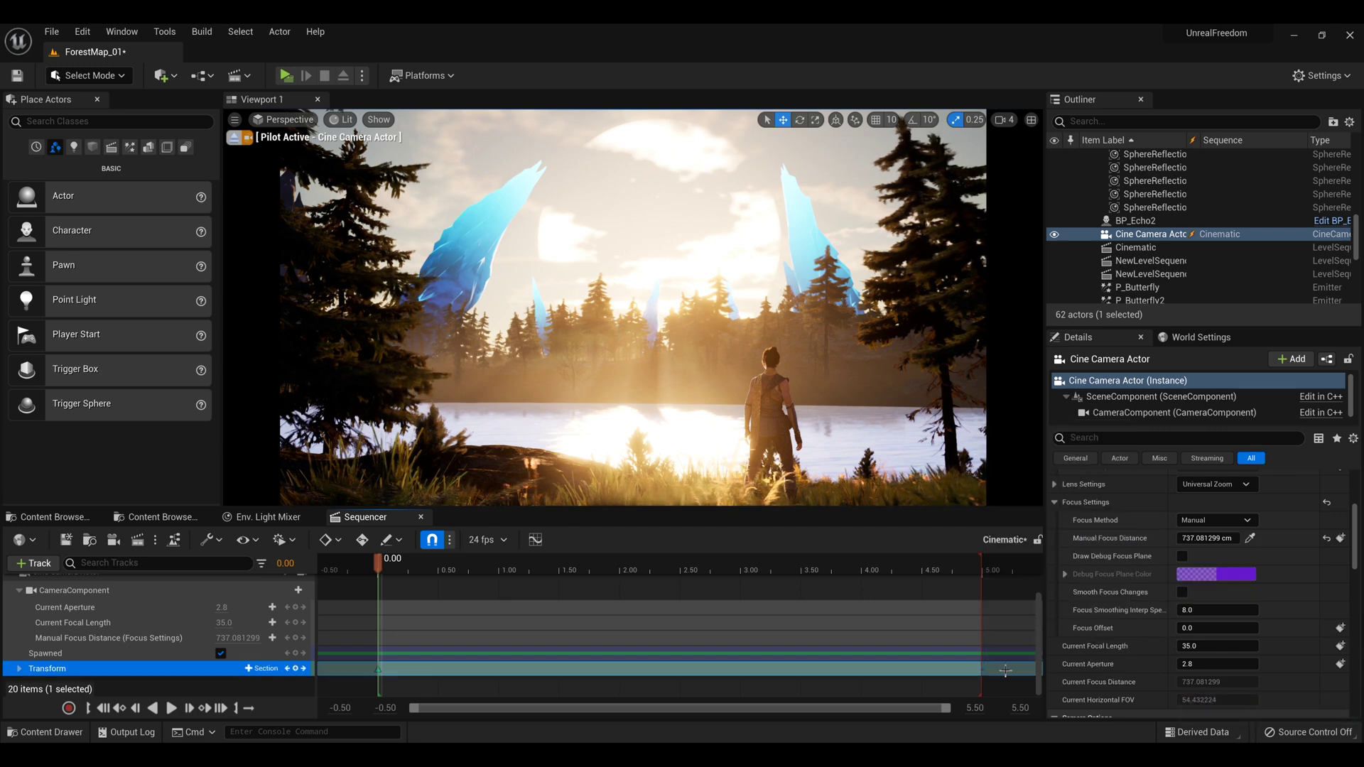
pyautogui.moveTo(1007, 671); pyautogui.dragTo(353, 627)
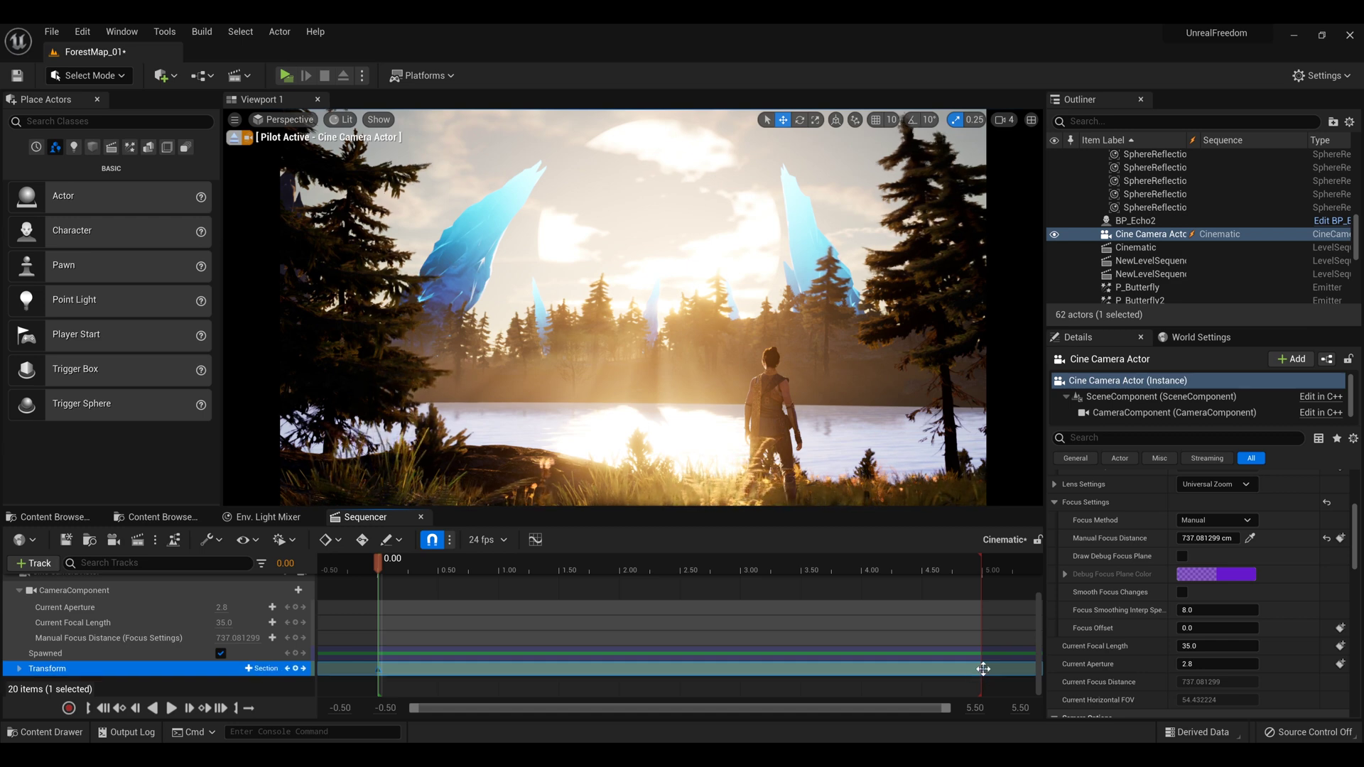
pyautogui.rightClick(982, 668)
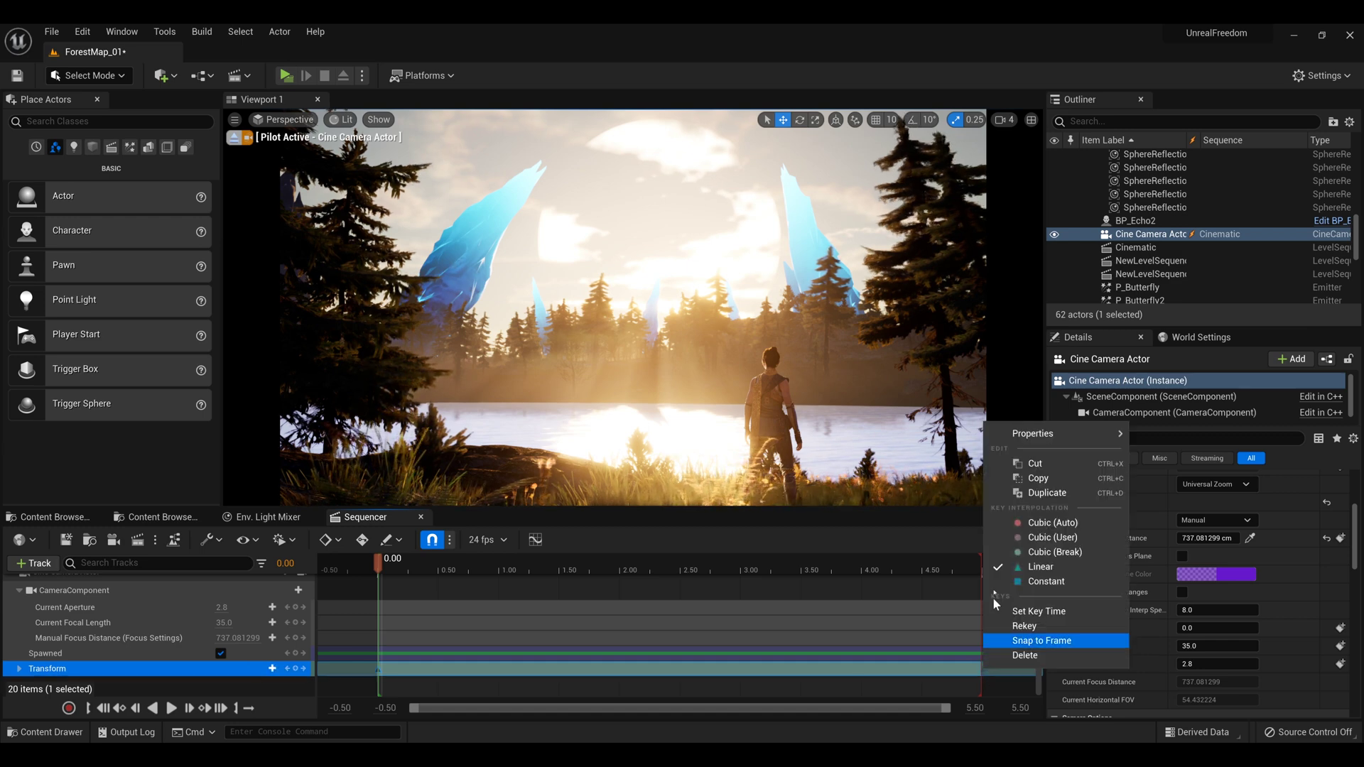
pyautogui.click(785, 536)
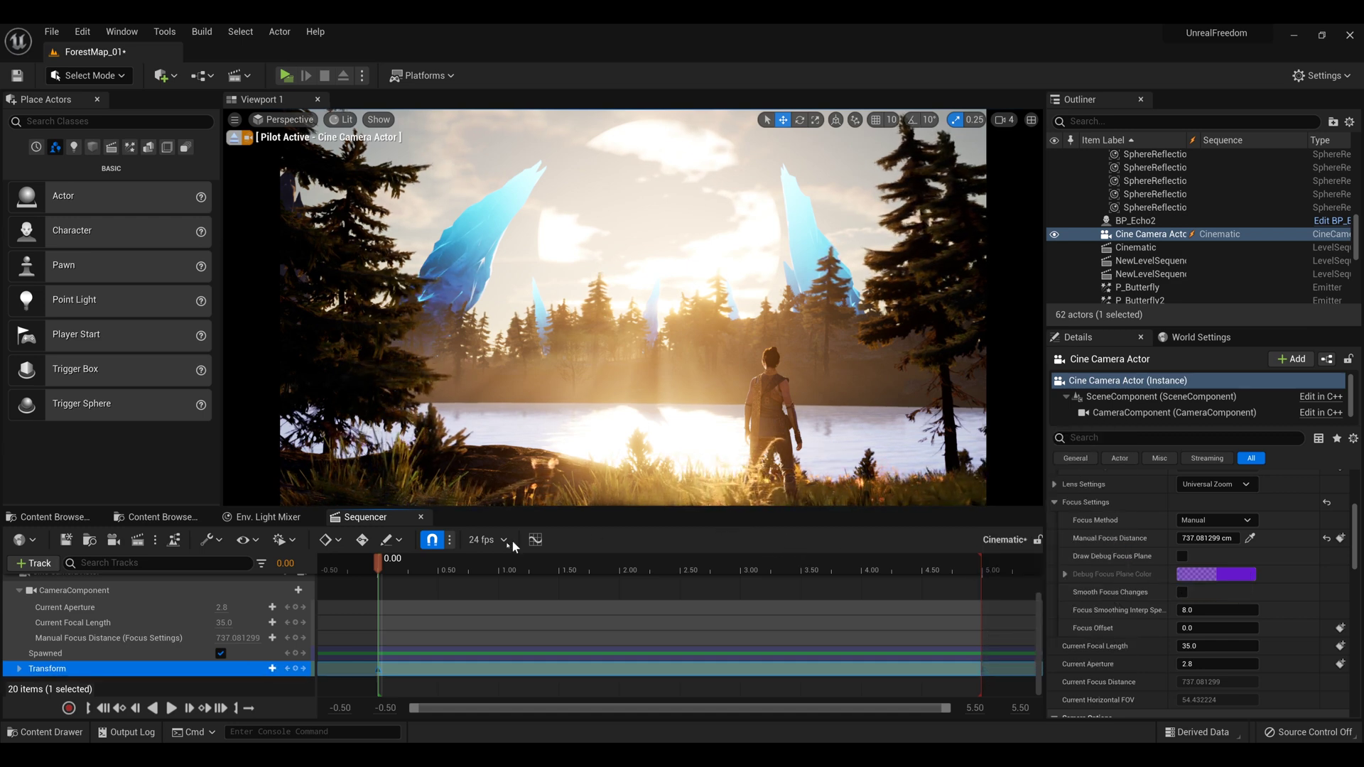
# Play the camera move through to 5.00 to review its motion, and return the playhead to the start of the sequence
pyautogui.click(171, 708)
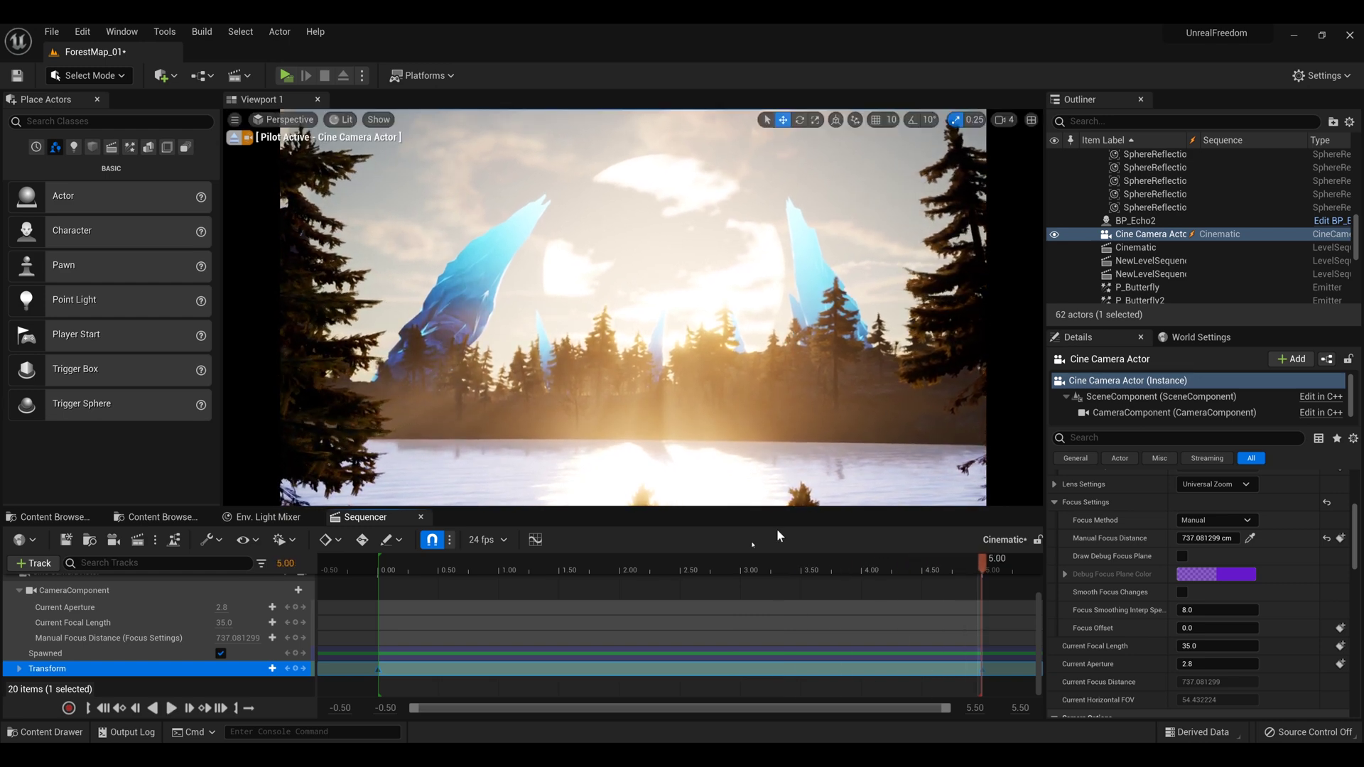
pyautogui.moveTo(603, 569); pyautogui.dragTo(378, 534)
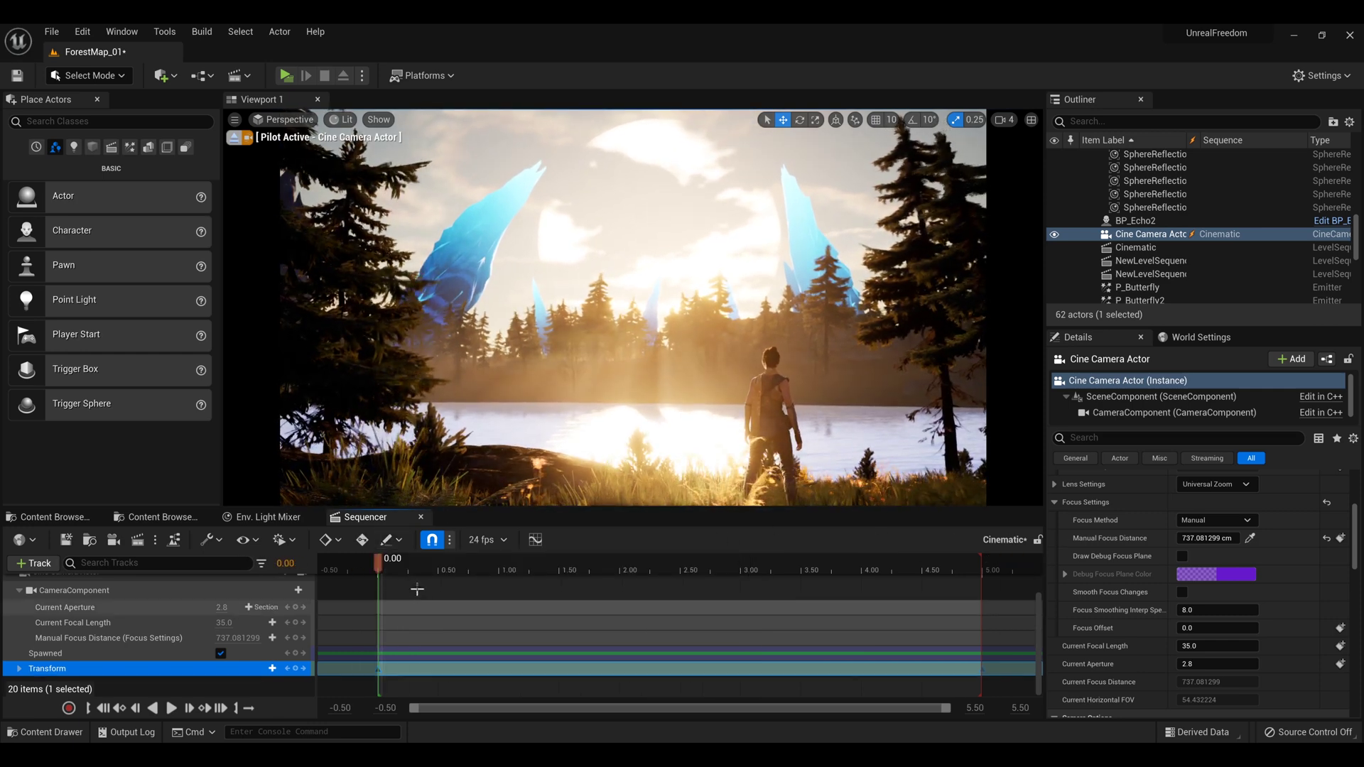
pyautogui.moveTo(380, 568)
pyautogui.mouseDown()
pyautogui.moveTo(952, 568)
pyautogui.moveTo(357, 578)
pyautogui.moveTo(376, 578)
pyautogui.mouseUp()
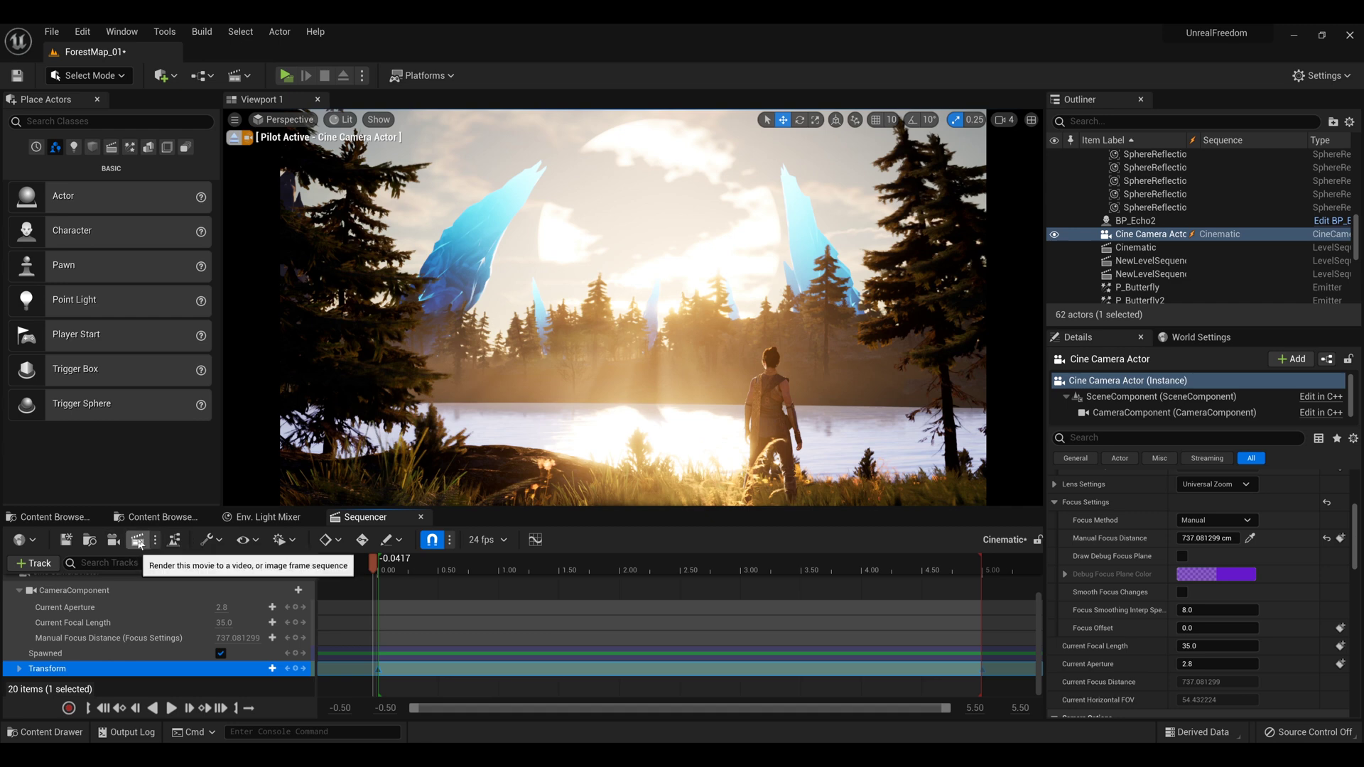
# Try shortening the Cine Camera Actor clip on the Camera Cuts track to 48 frames, and extend it back to 5.00
pyautogui.scroll(3, 514, 616)
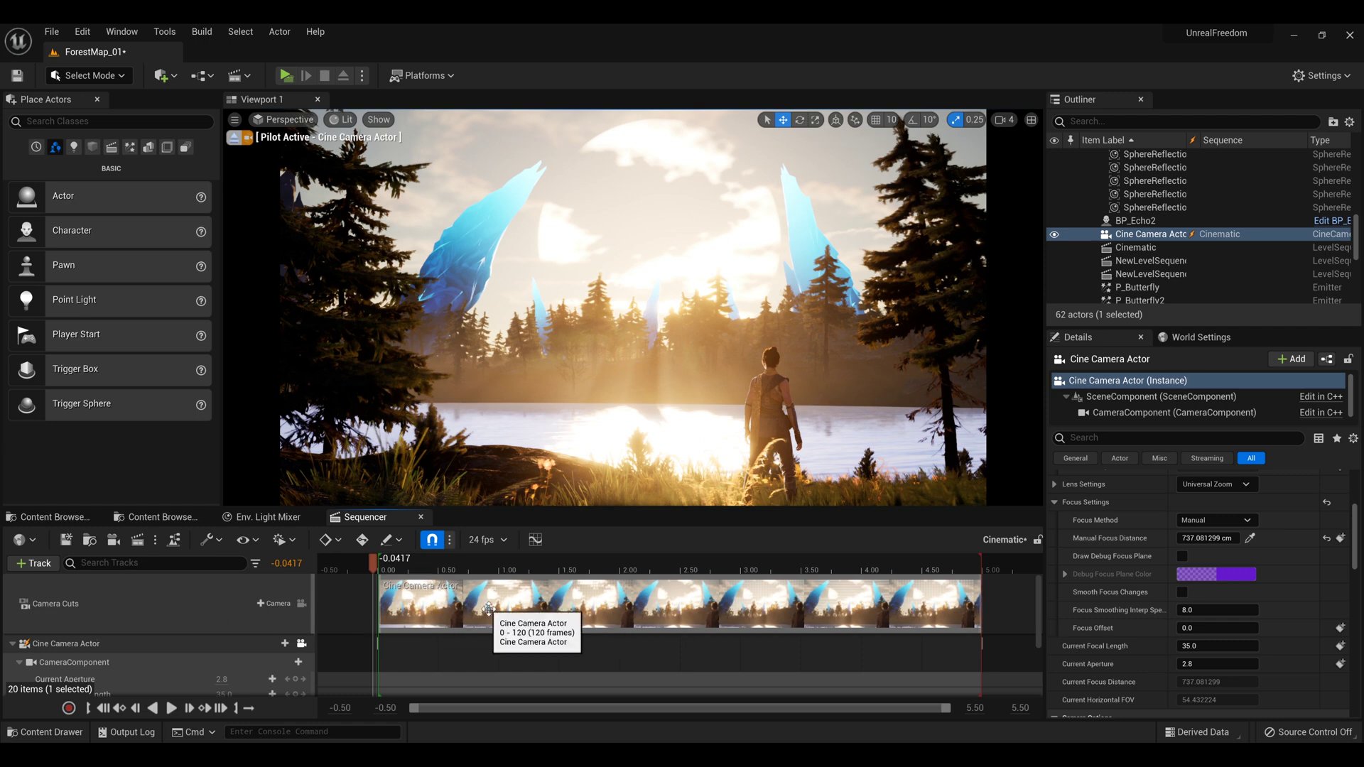
pyautogui.click(696, 611)
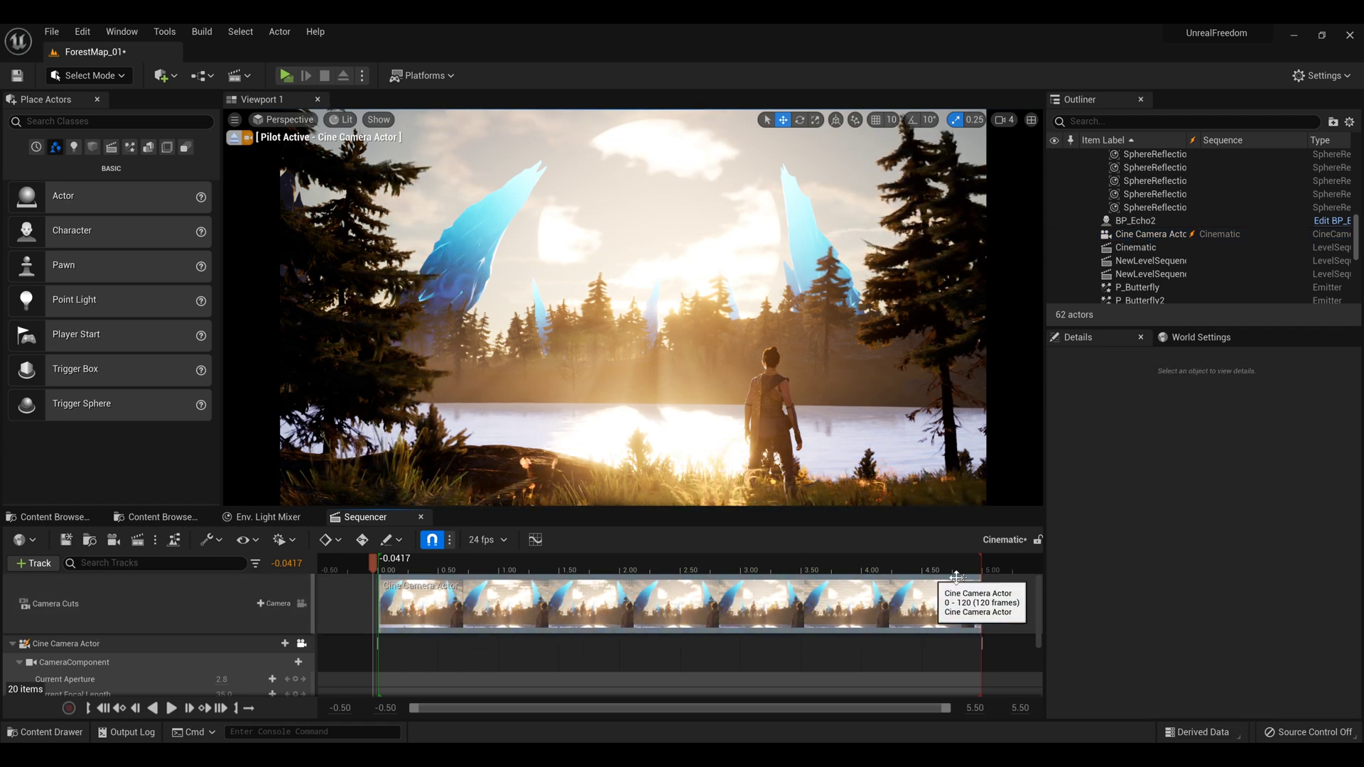
pyautogui.moveTo(980, 597); pyautogui.dragTo(605, 598)
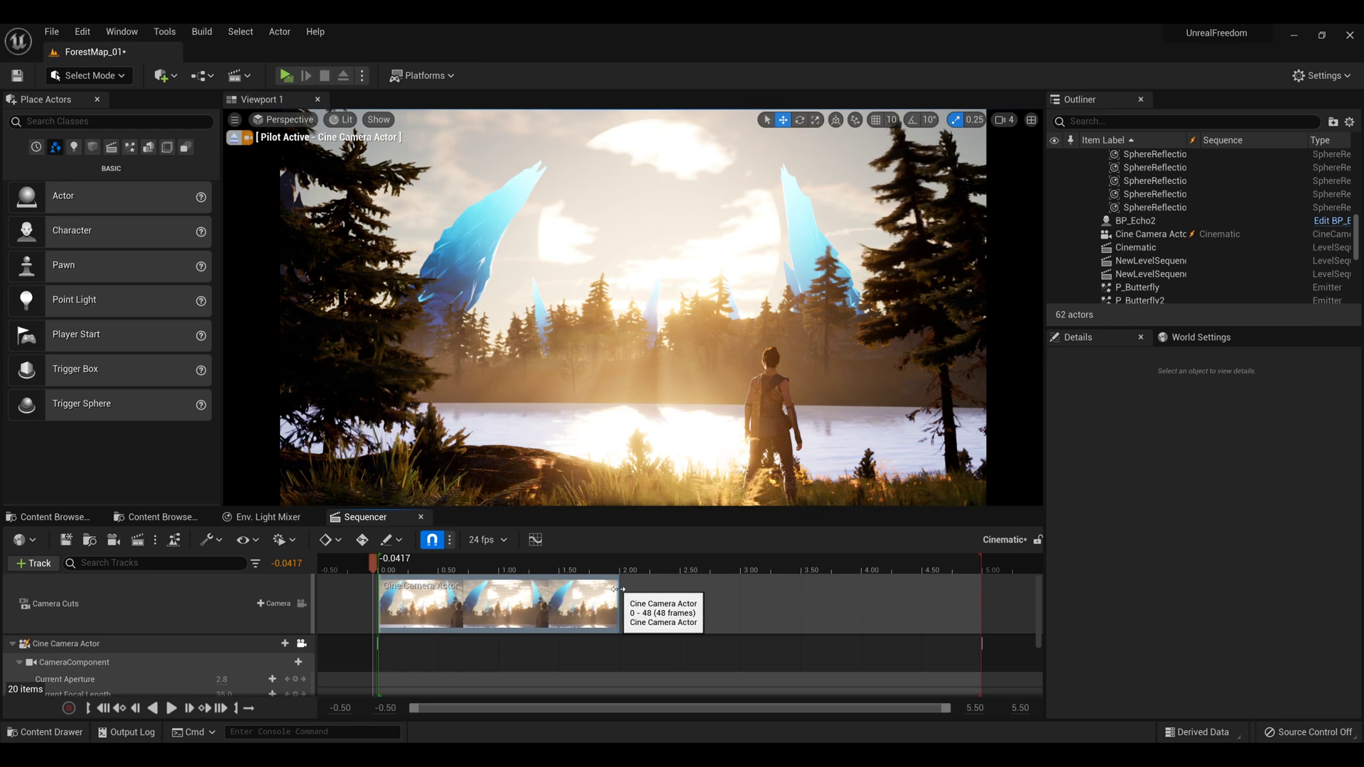
pyautogui.moveTo(615, 589); pyautogui.dragTo(982, 601)
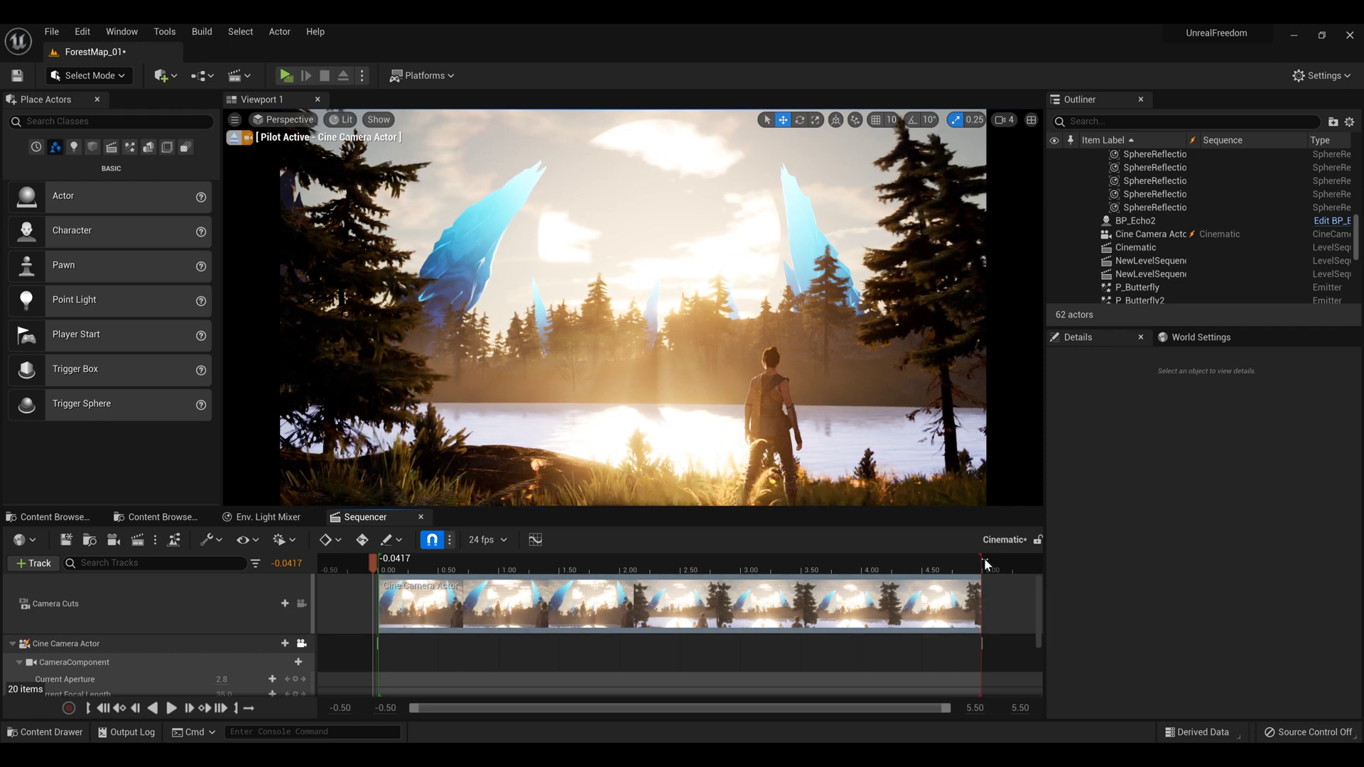
pyautogui.moveTo(996, 560)
pyautogui.mouseDown()
pyautogui.moveTo(1022, 561)
pyautogui.moveTo(982, 567)
pyautogui.mouseUp()
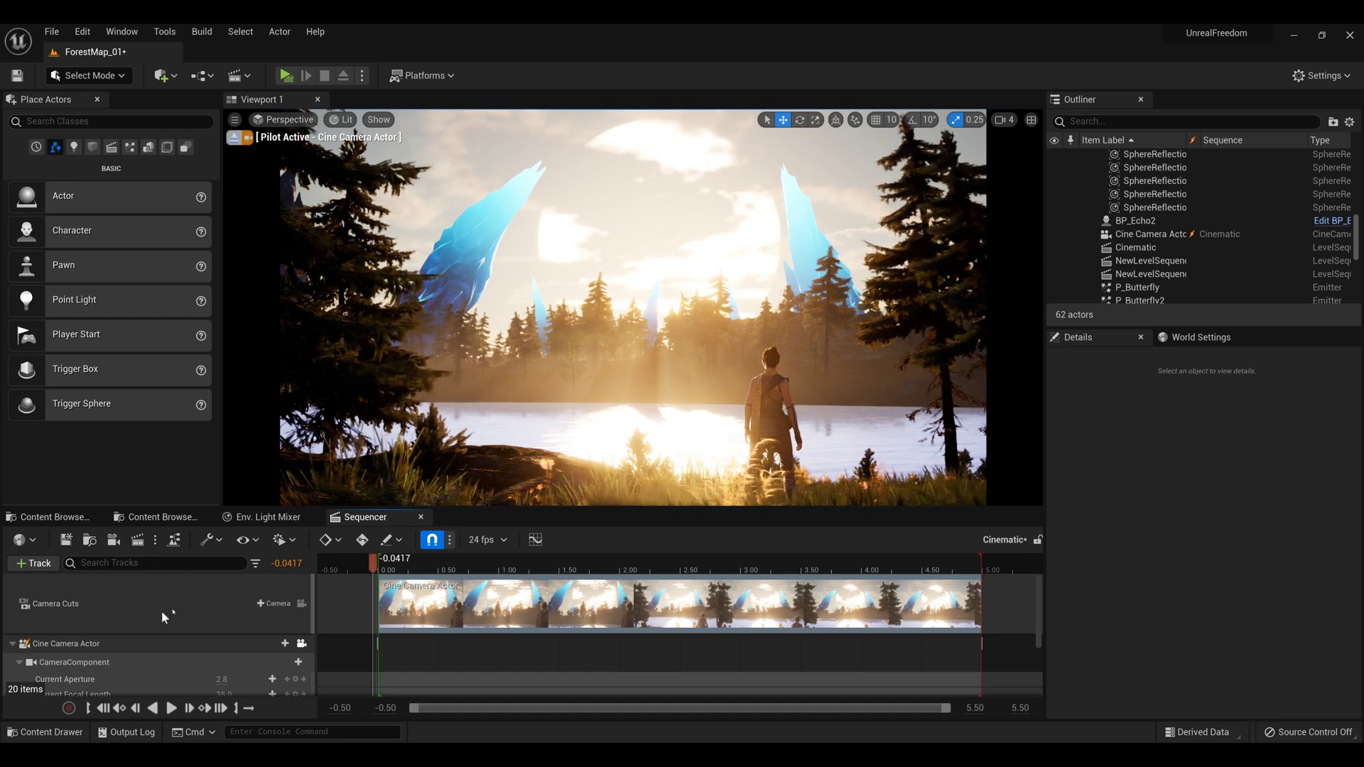
# Open the sequence's movie render settings and enable a custom frame rate of 24 fps (film)
pyautogui.click(138, 541)
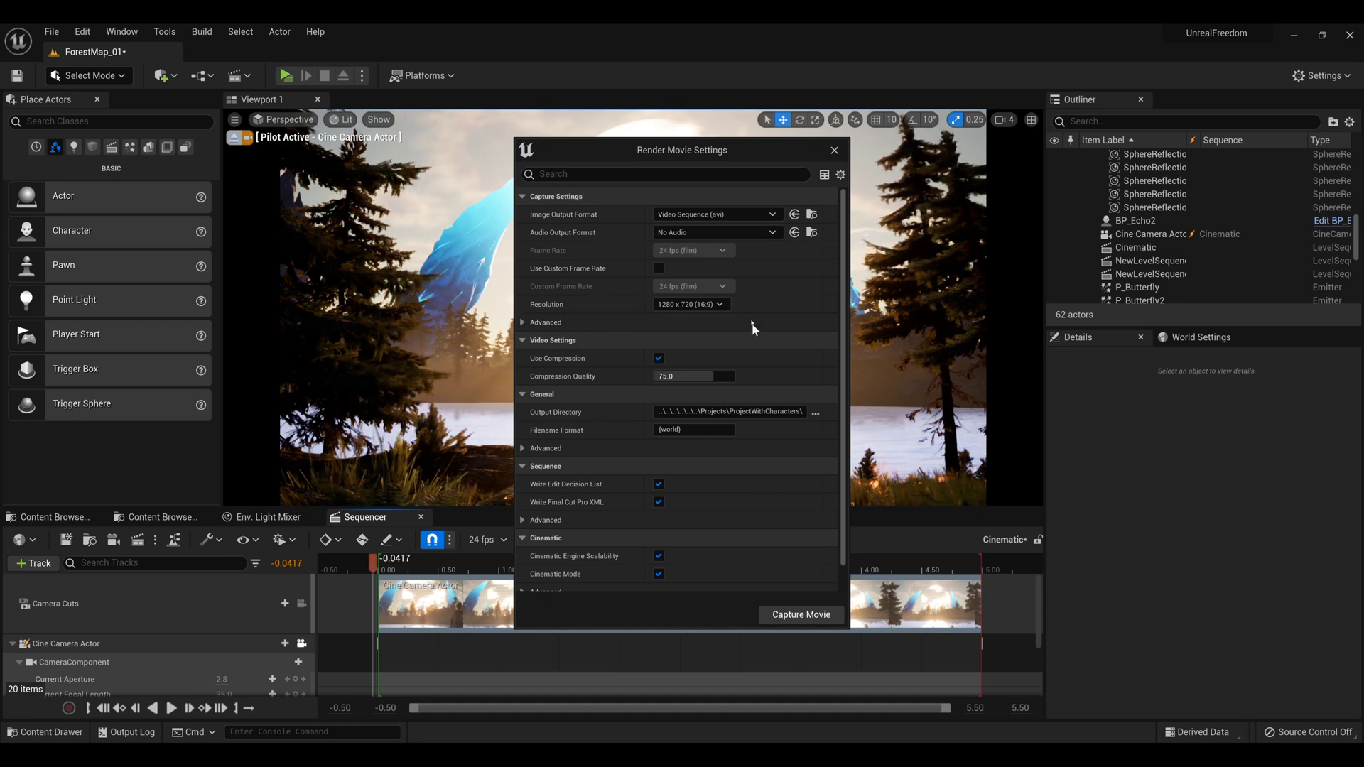
pyautogui.click(658, 267)
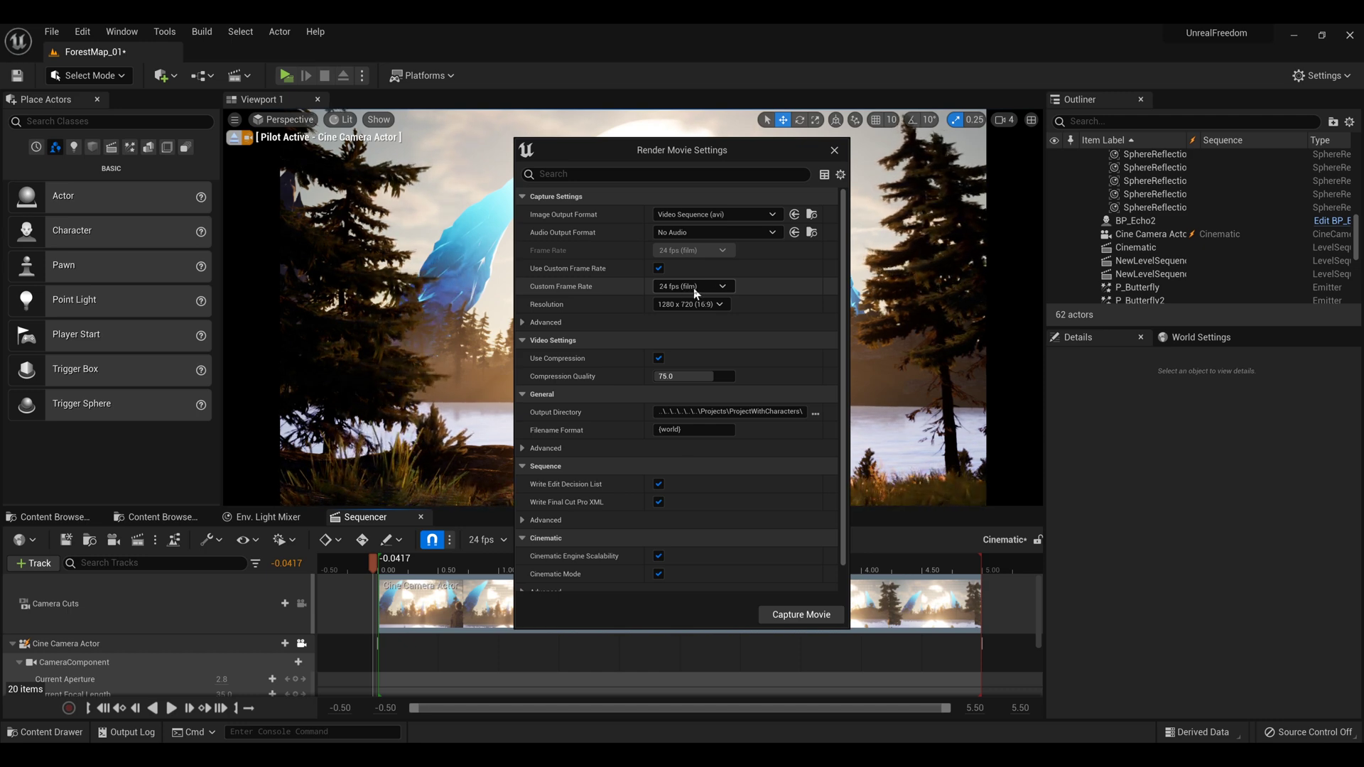
pyautogui.click(695, 287)
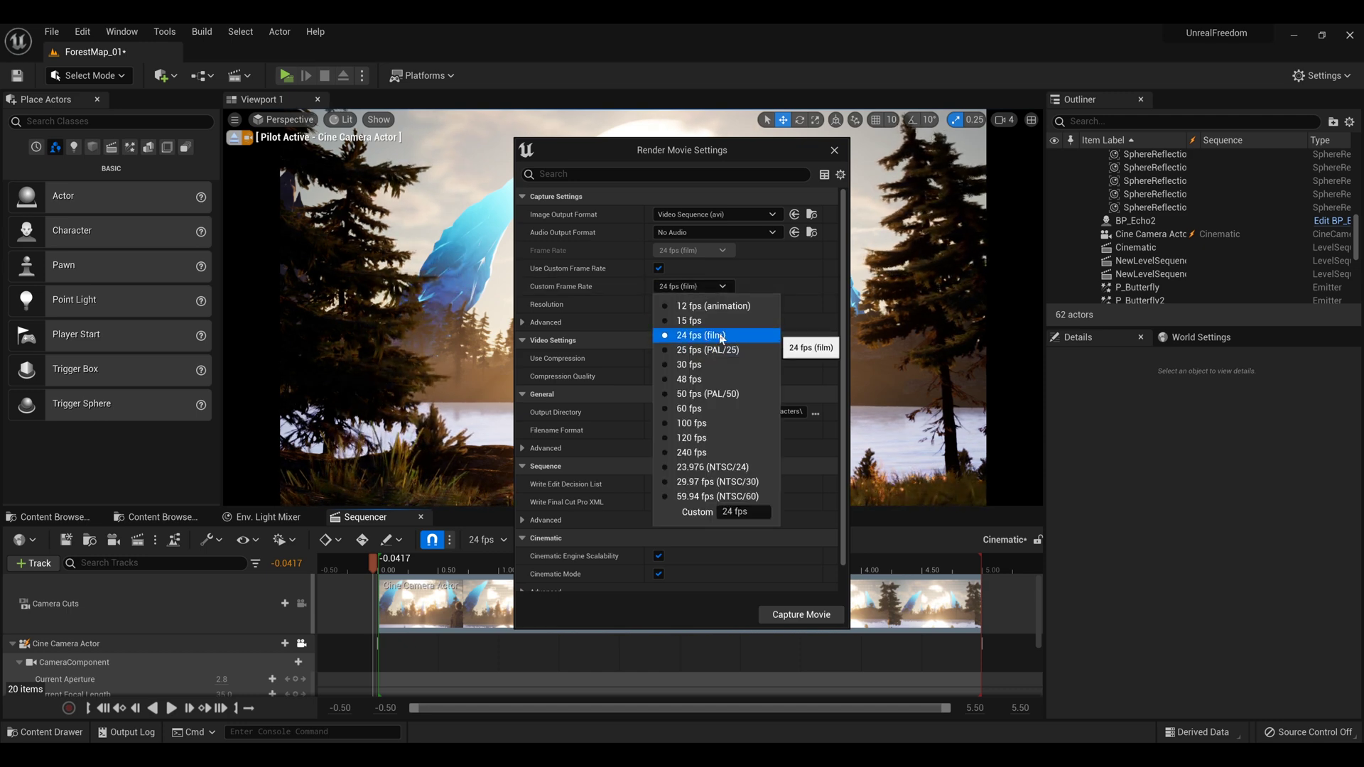
pyautogui.click(698, 285)
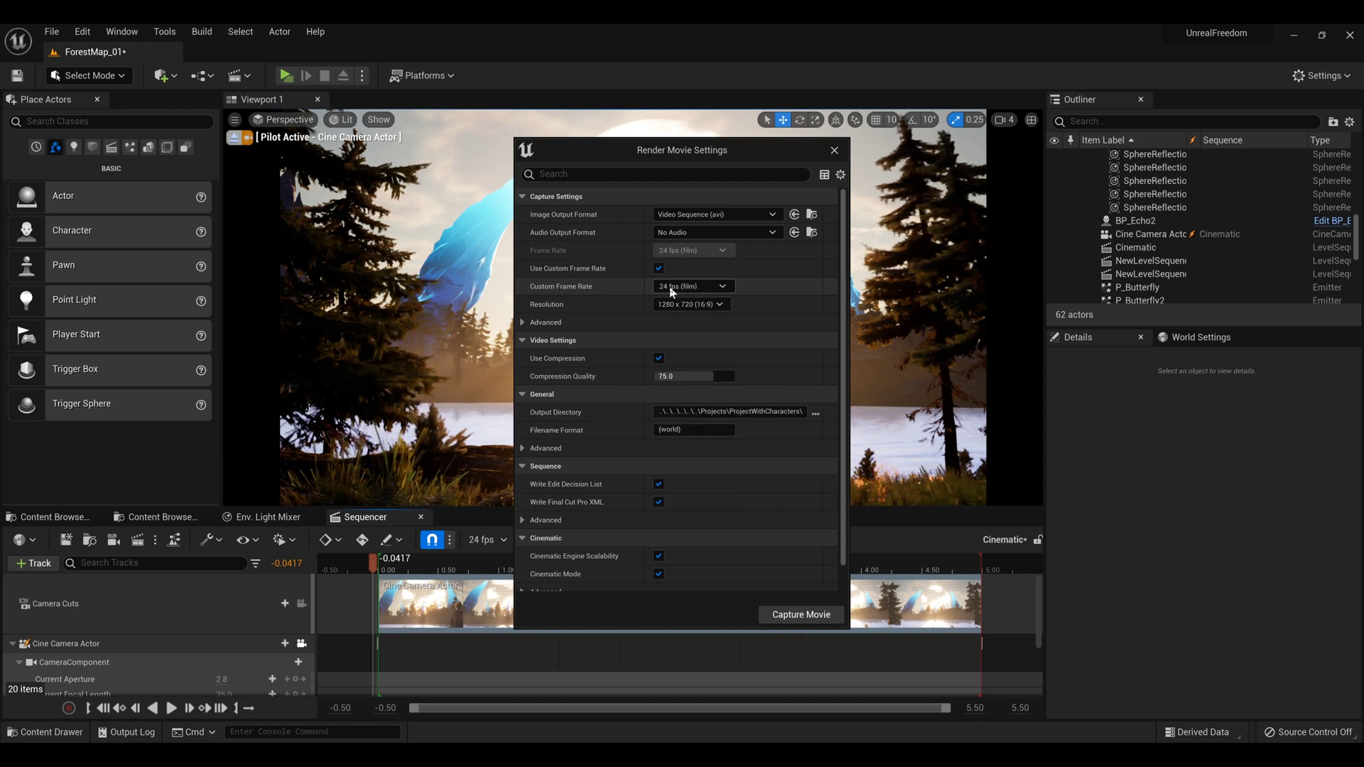
pyautogui.click(702, 304)
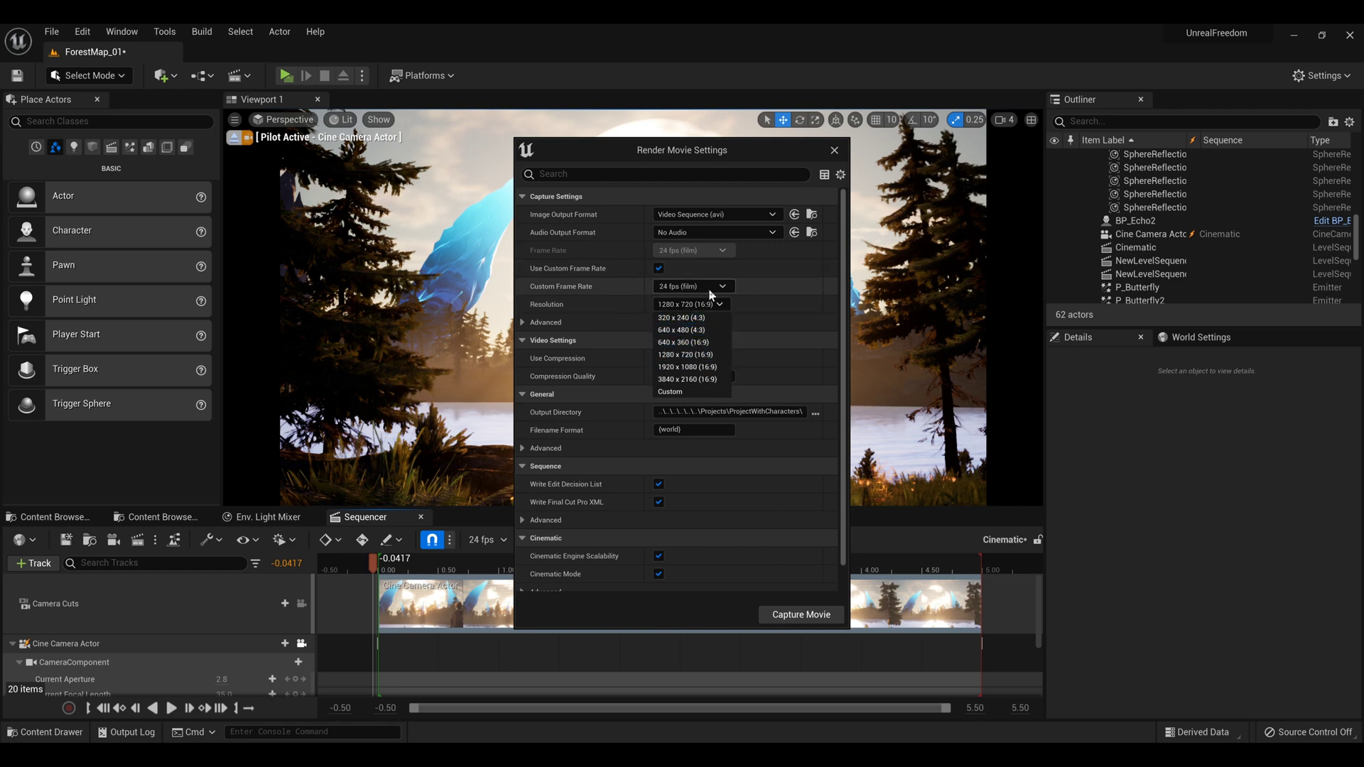
pyautogui.click(690, 286)
pyautogui.click(571, 219)
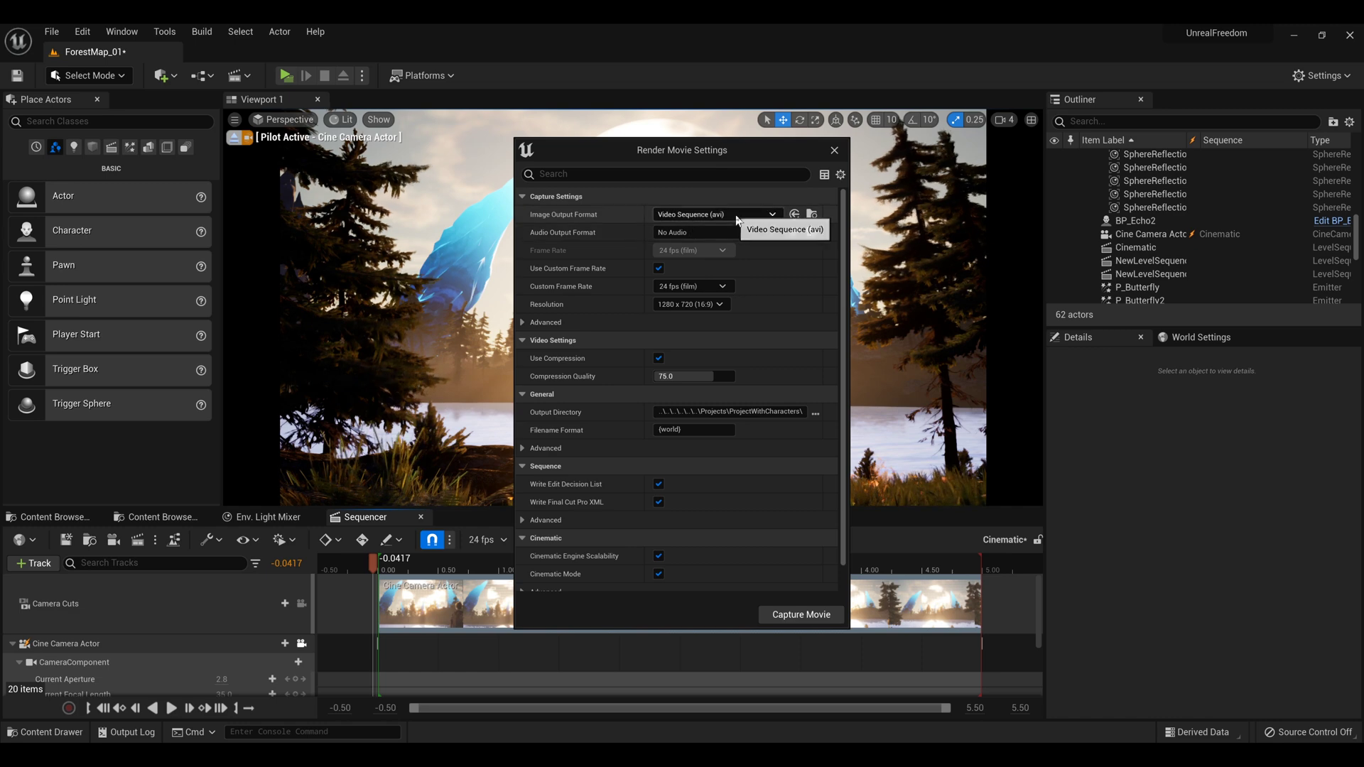
# Set the compression quality to 100 for the AVI video sequence output, and look over the remaining render settings
pyautogui.click(732, 214)
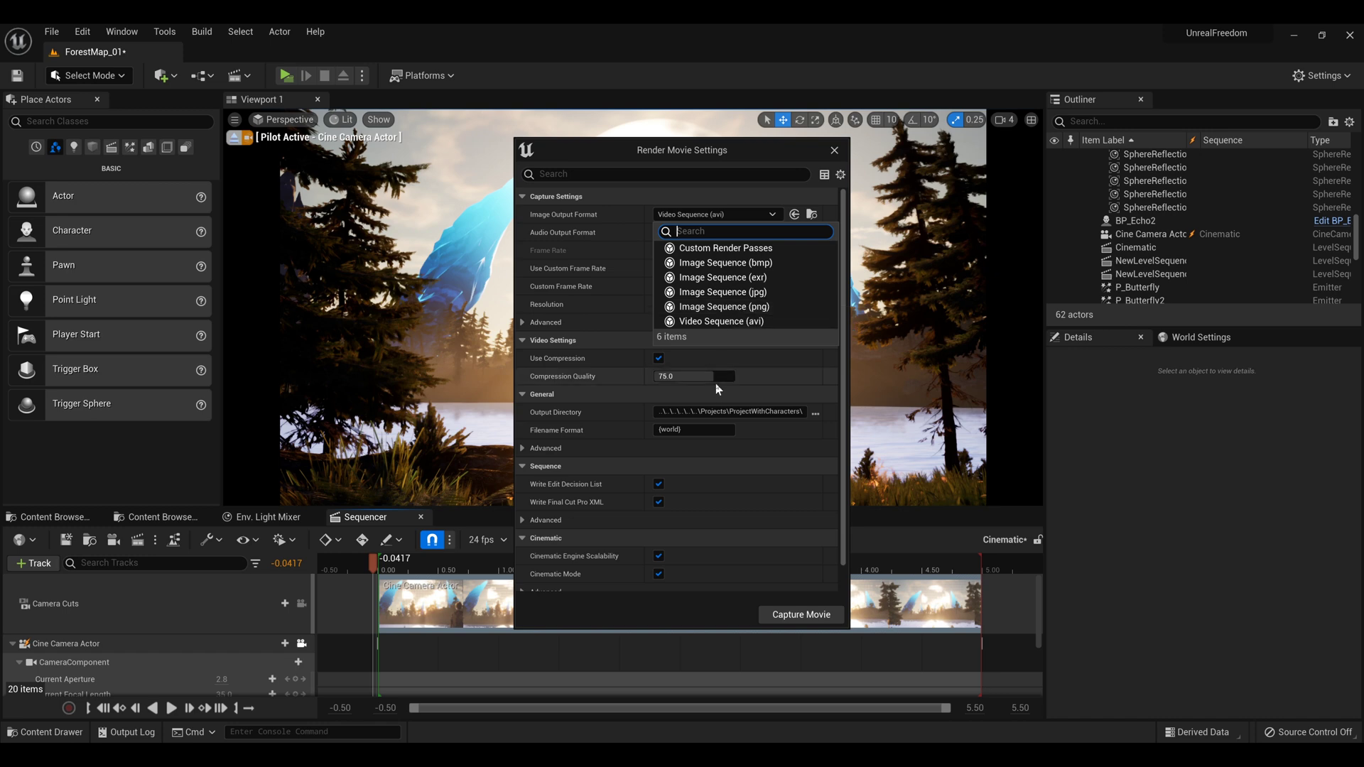
pyautogui.moveTo(710, 378)
pyautogui.moveTo(711, 379); pyautogui.dragTo(713, 373)
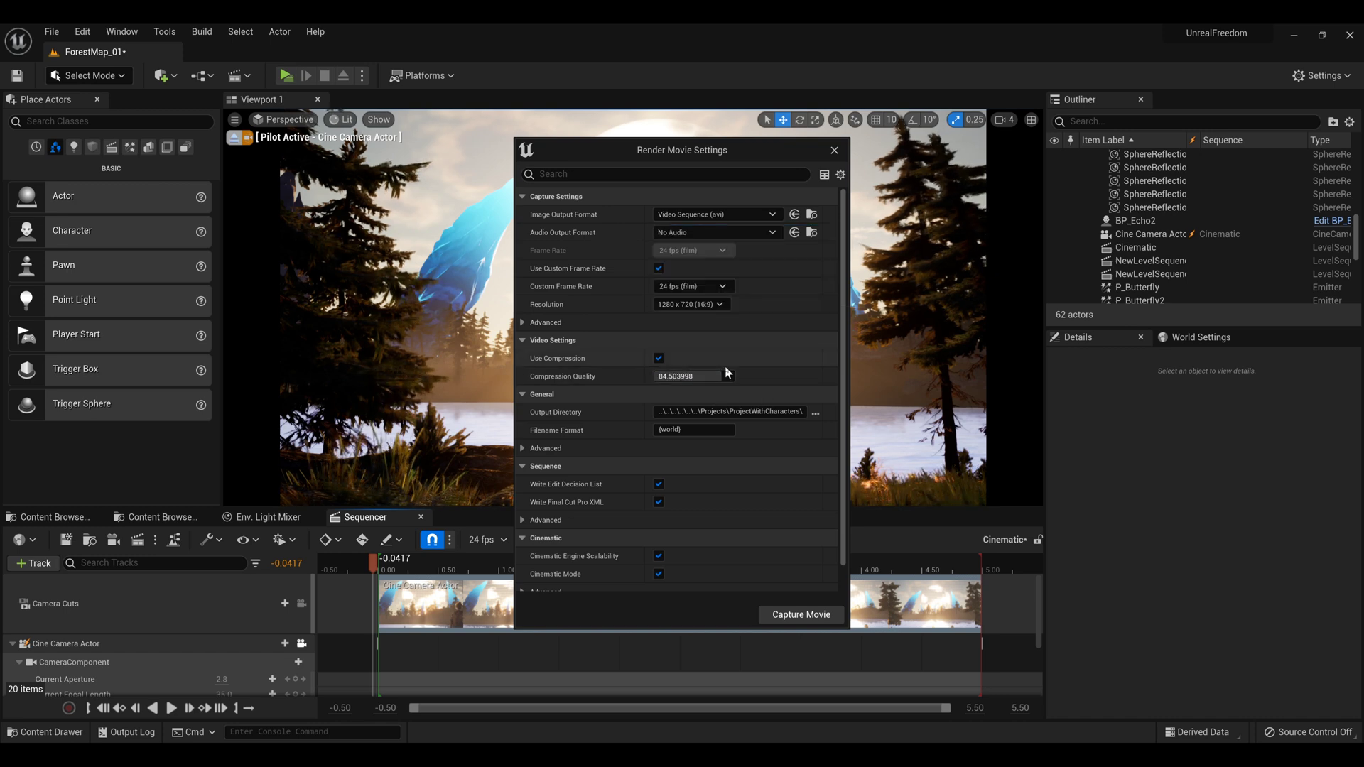
pyautogui.click(714, 373)
pyautogui.write('100')
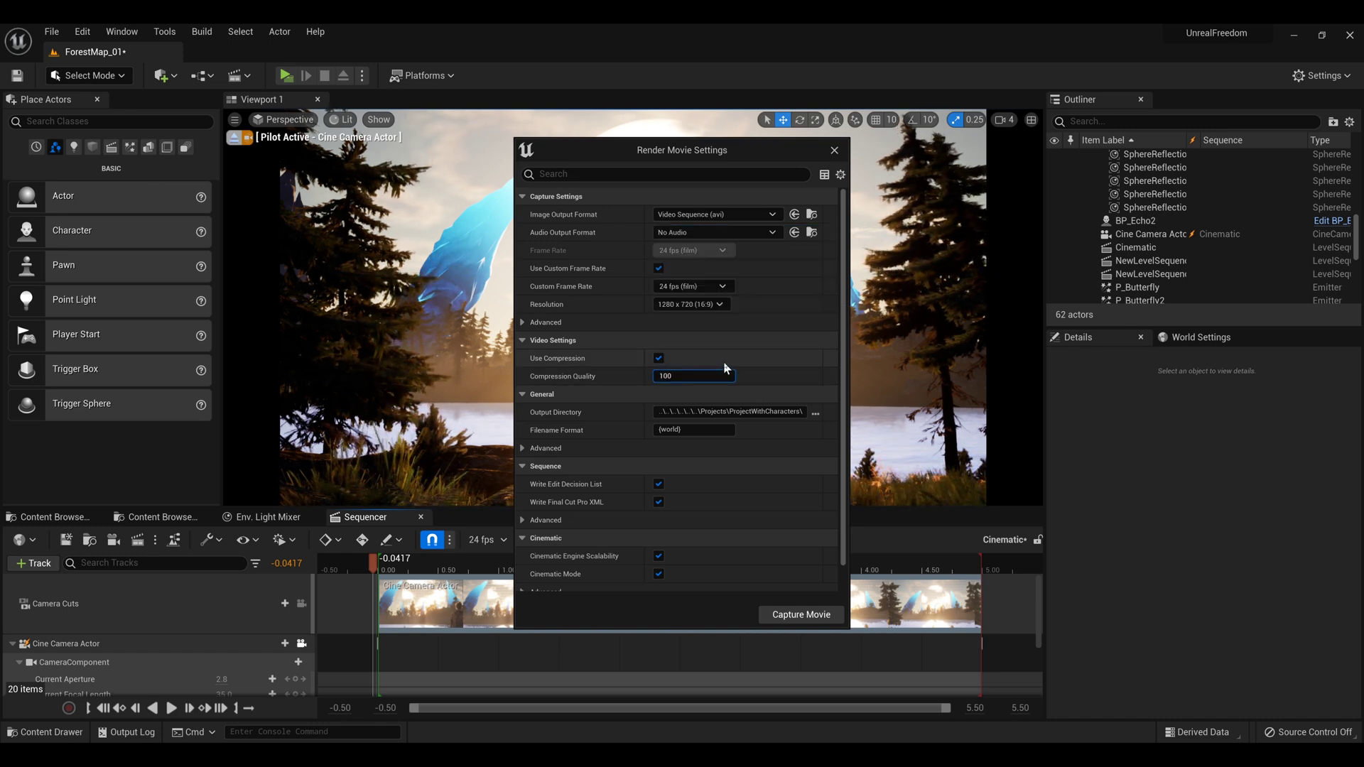
pyautogui.press('Return')
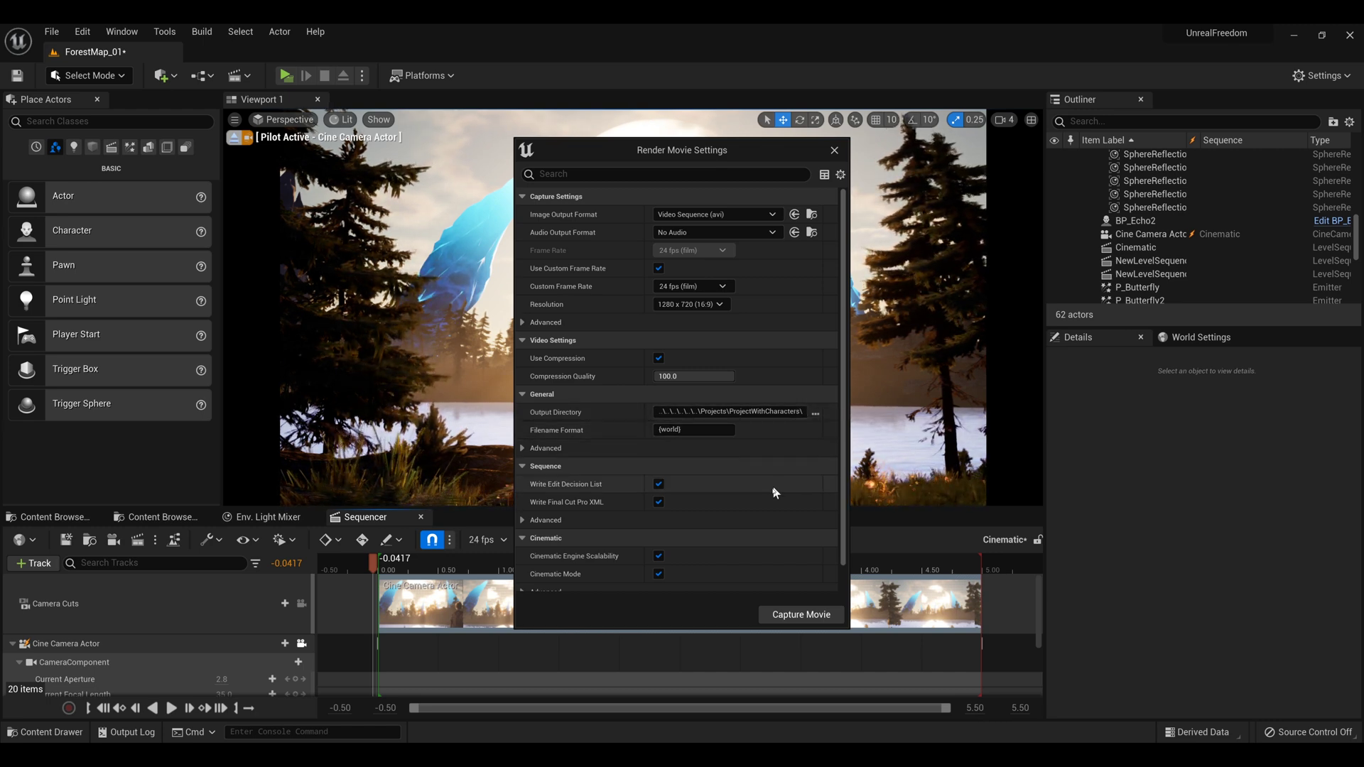
pyautogui.scroll(-2, 772, 485)
pyautogui.scroll(2, 773, 484)
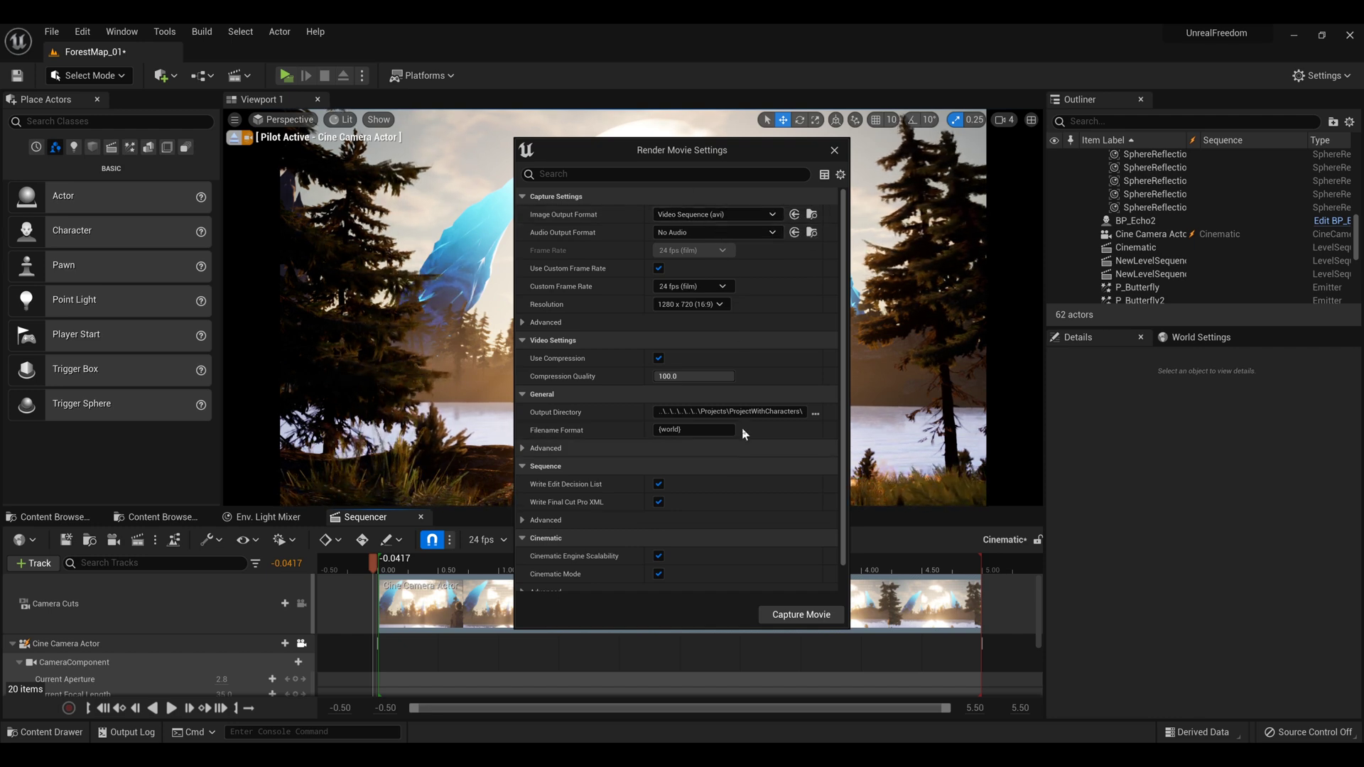
pyautogui.scroll(-1, 753, 469)
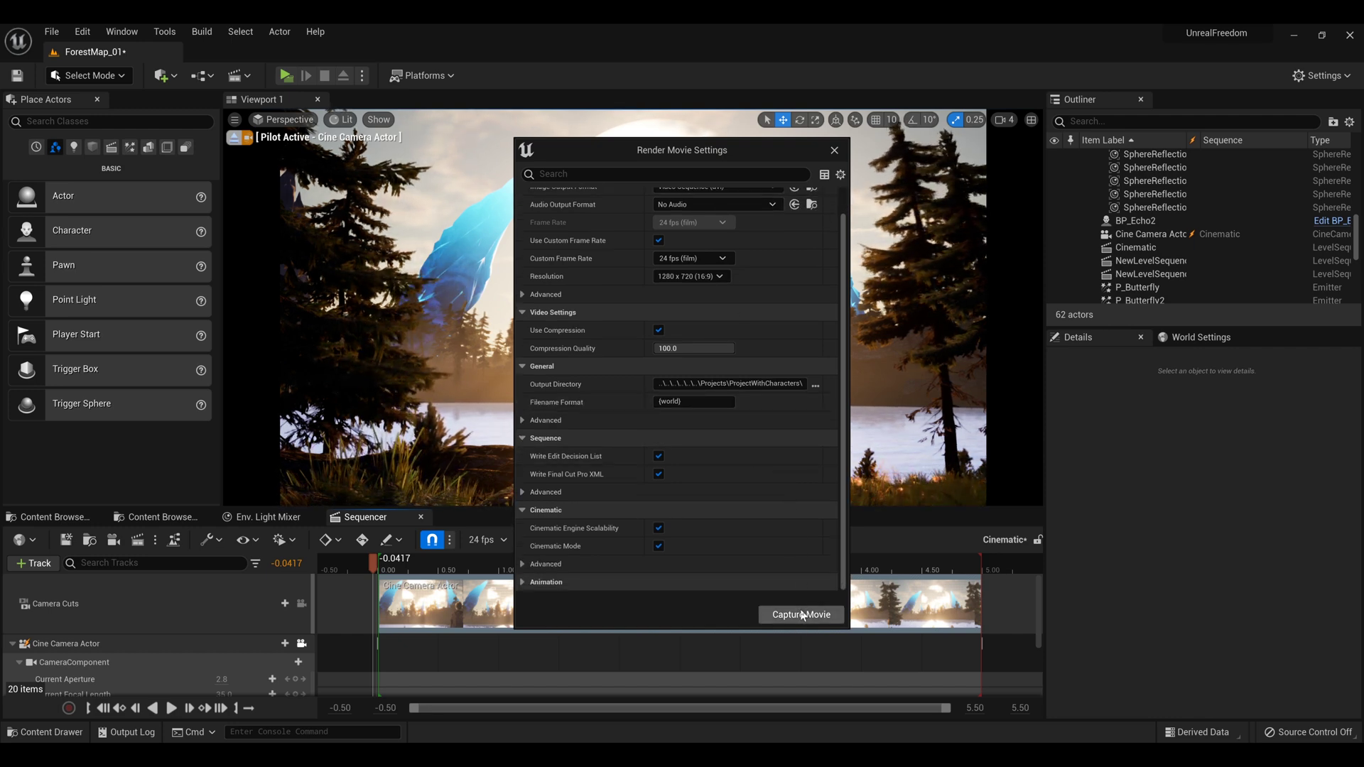
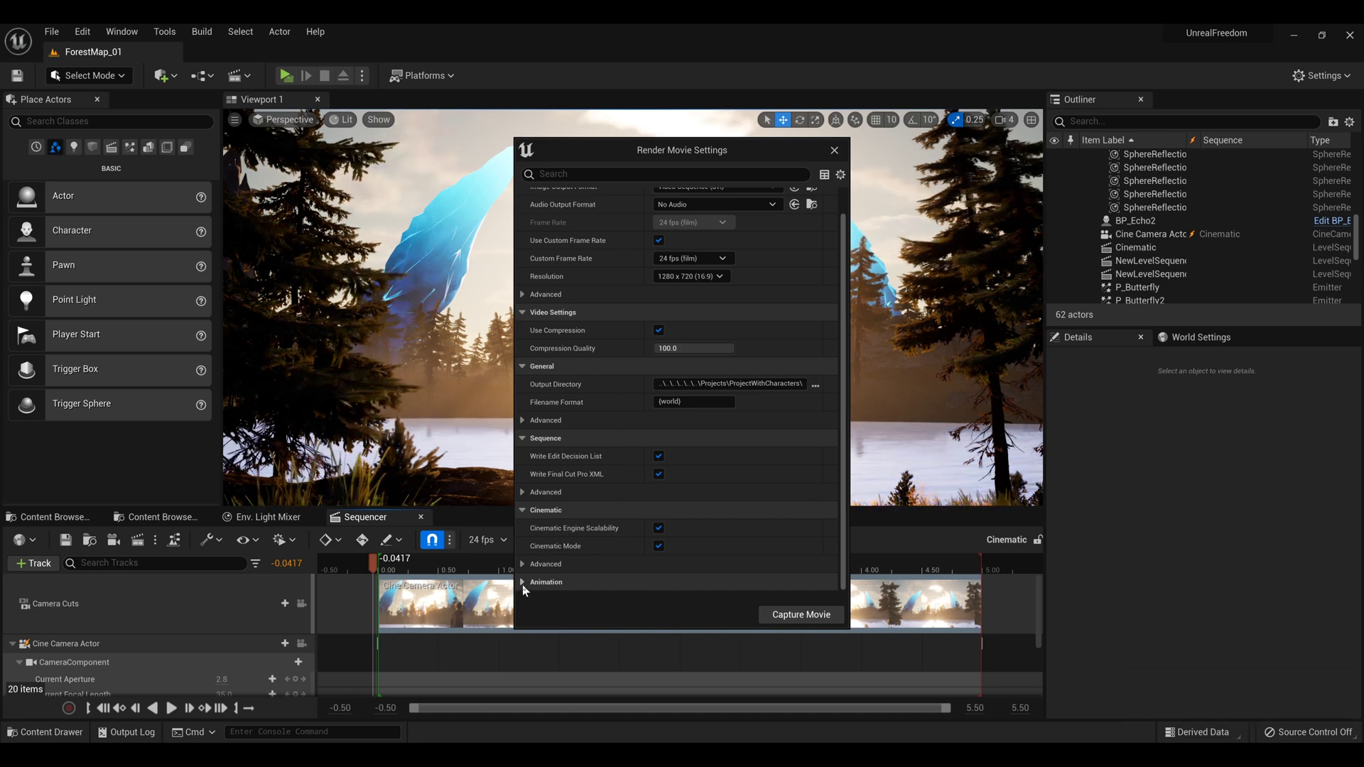
# Set the warm-up frame count to 100 in the advanced animation options of the movie render settings
pyautogui.click(522, 584)
pyautogui.scroll(-3, 650, 539)
pyautogui.scroll(-1, 652, 543)
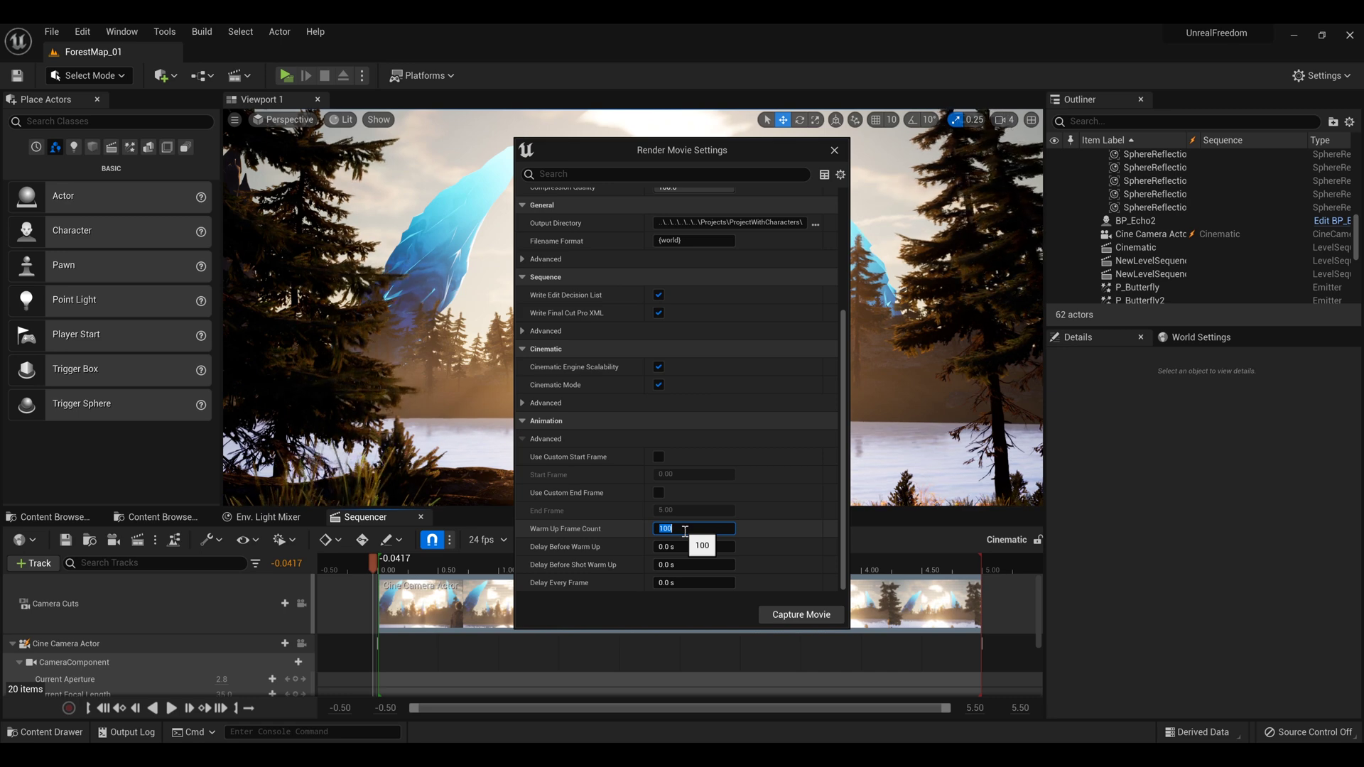
pyautogui.press('Return')
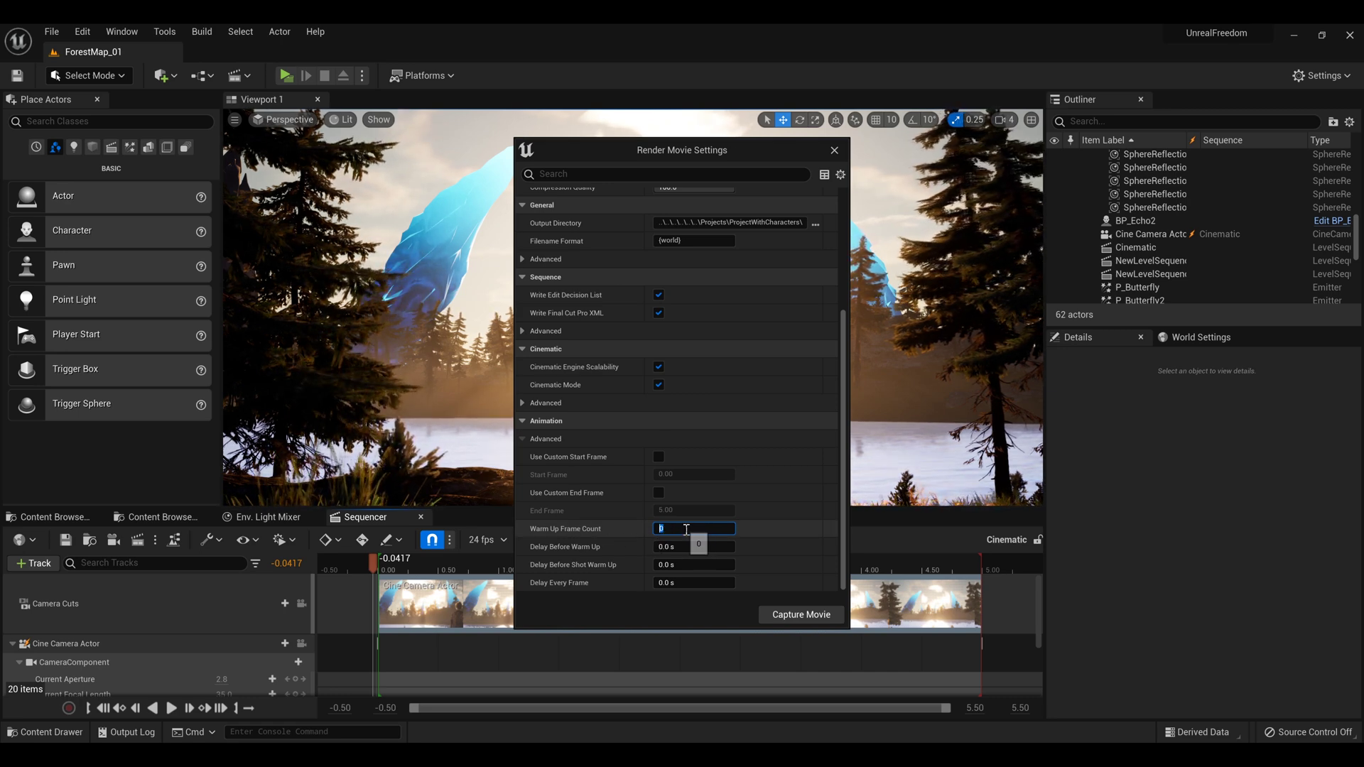
pyautogui.click(685, 528)
pyautogui.write('1')
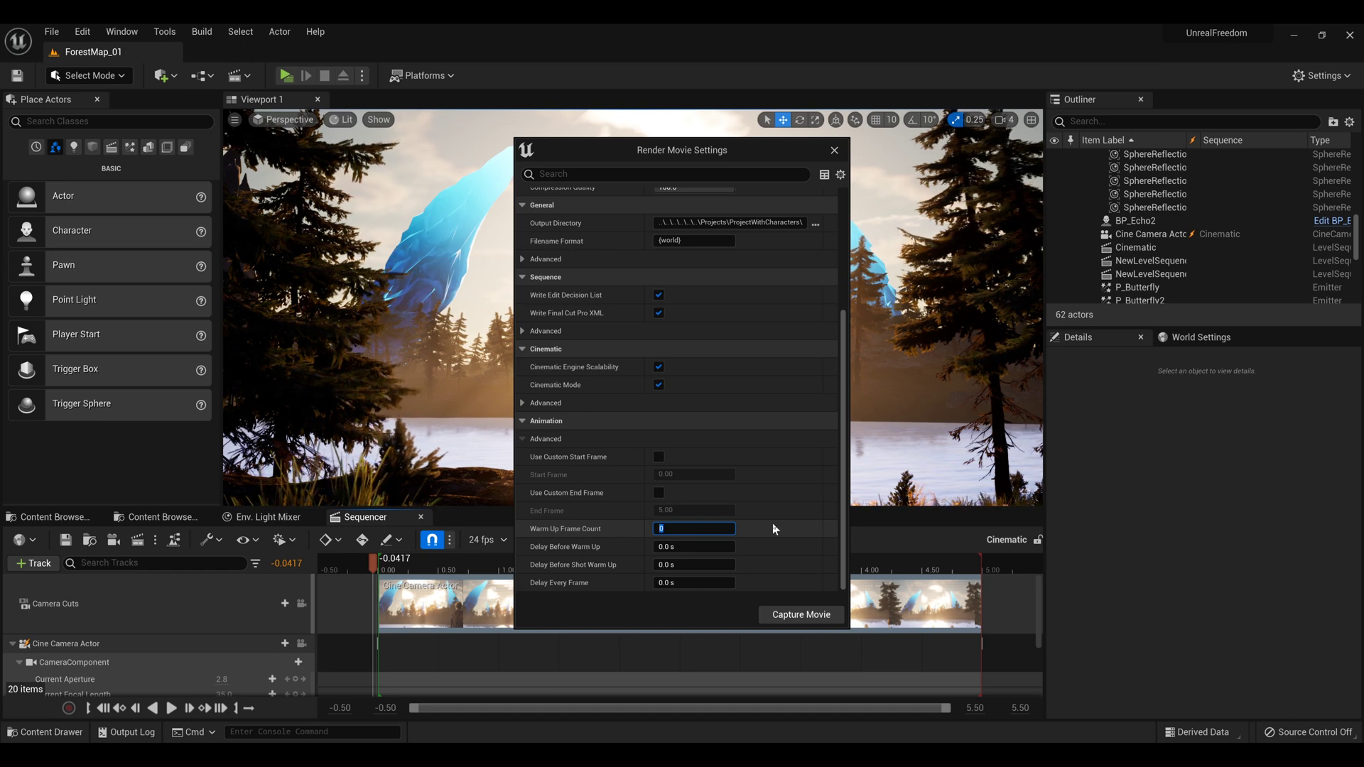
pyautogui.write('00')
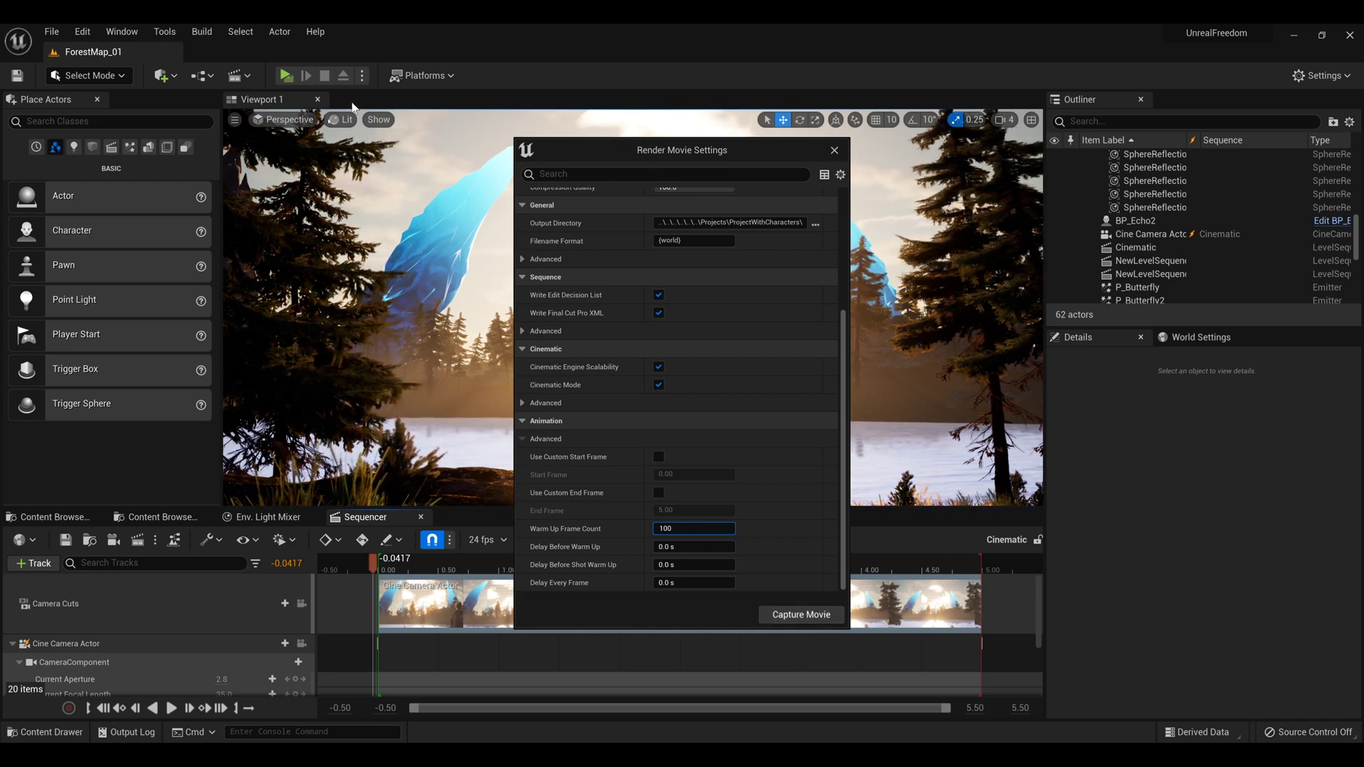
# Capture the sequence as a movie, watch the rendered ForestMap_01.avi, and close the video player
pyautogui.click(810, 620)
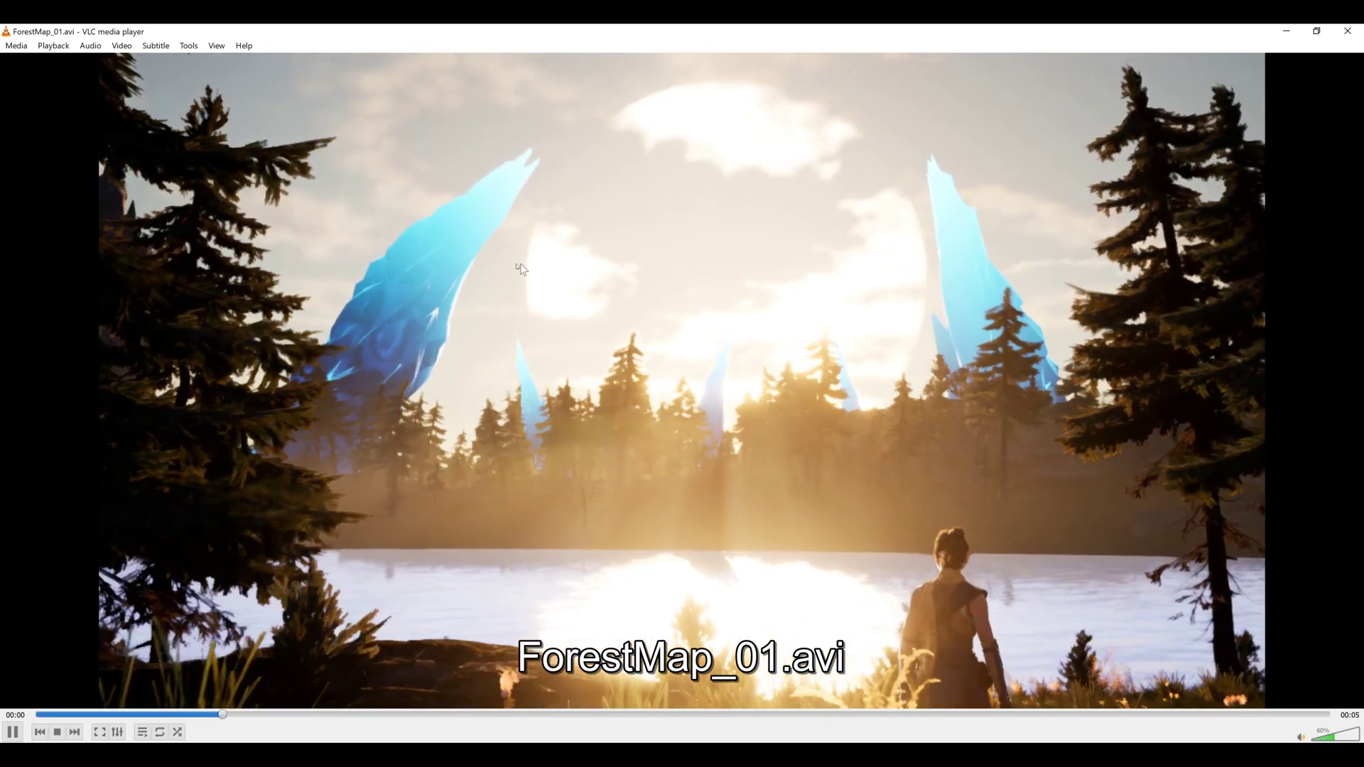
pyautogui.click(1346, 32)
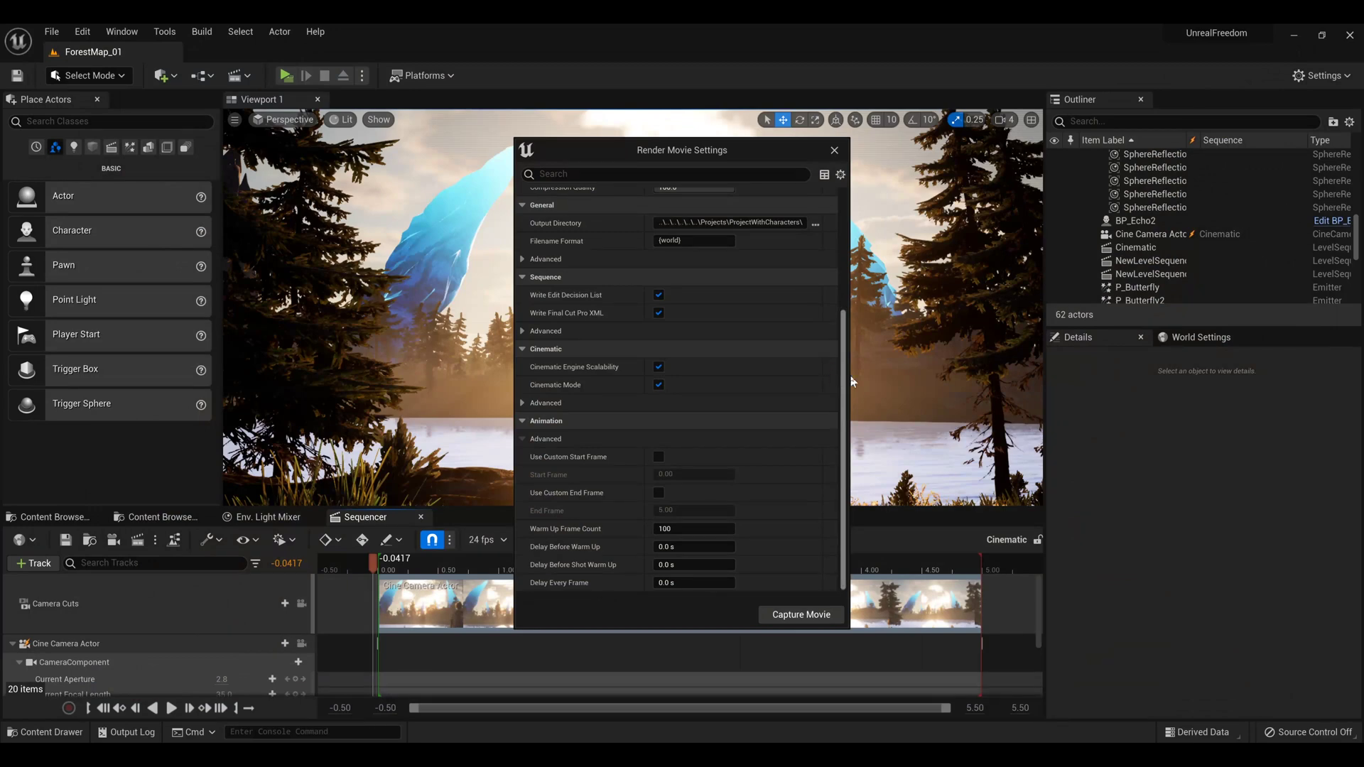
pyautogui.scroll(5, 809, 476)
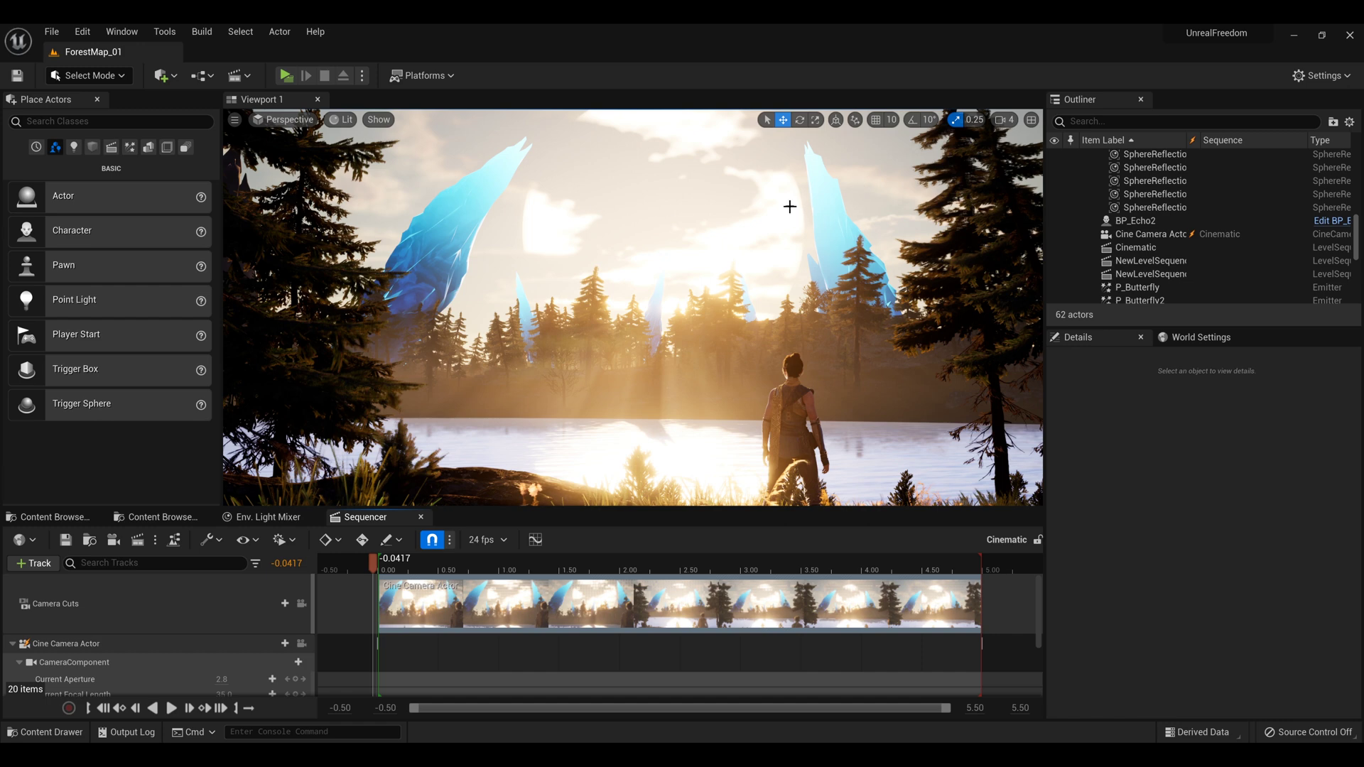
# Reset the directional light's source angle to its default to compare the look, and set it back to 20
pyautogui.scroll(10, 1245, 265)
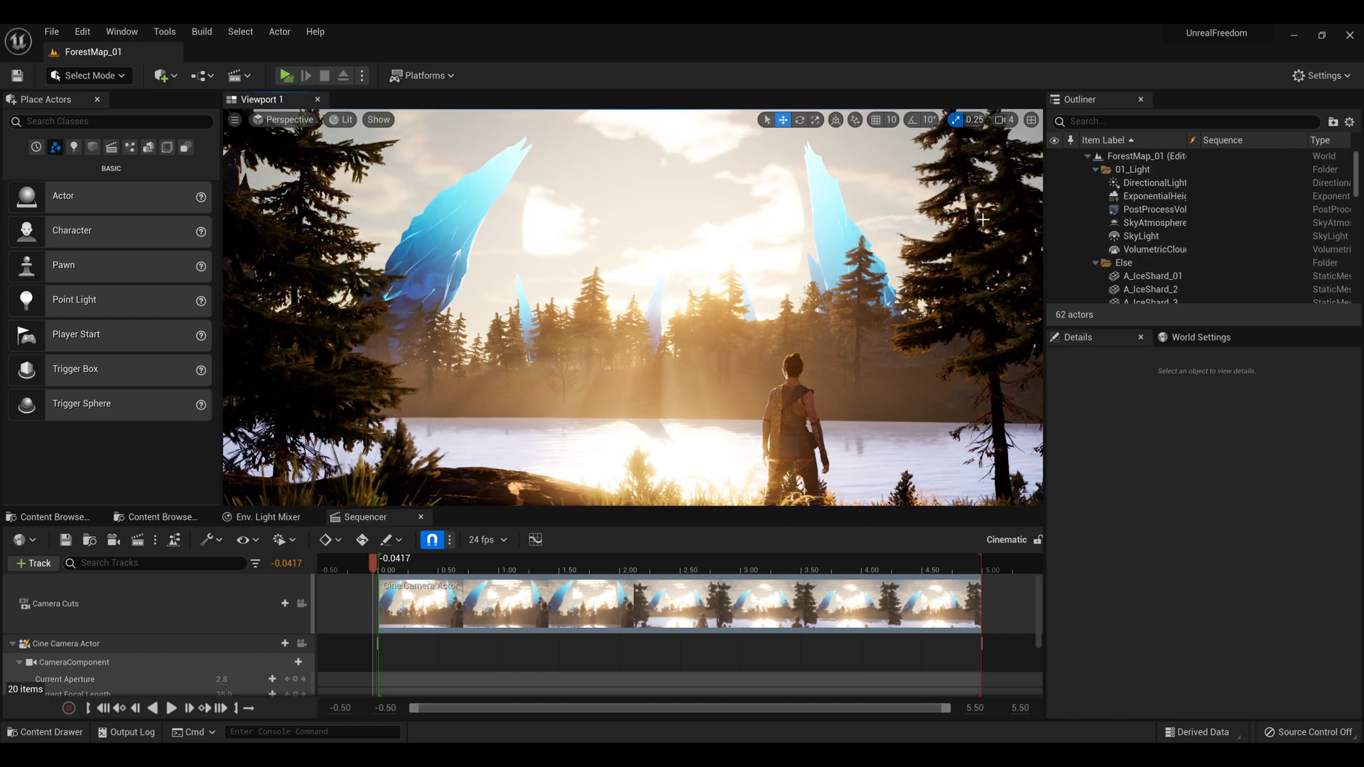
pyautogui.click(1173, 186)
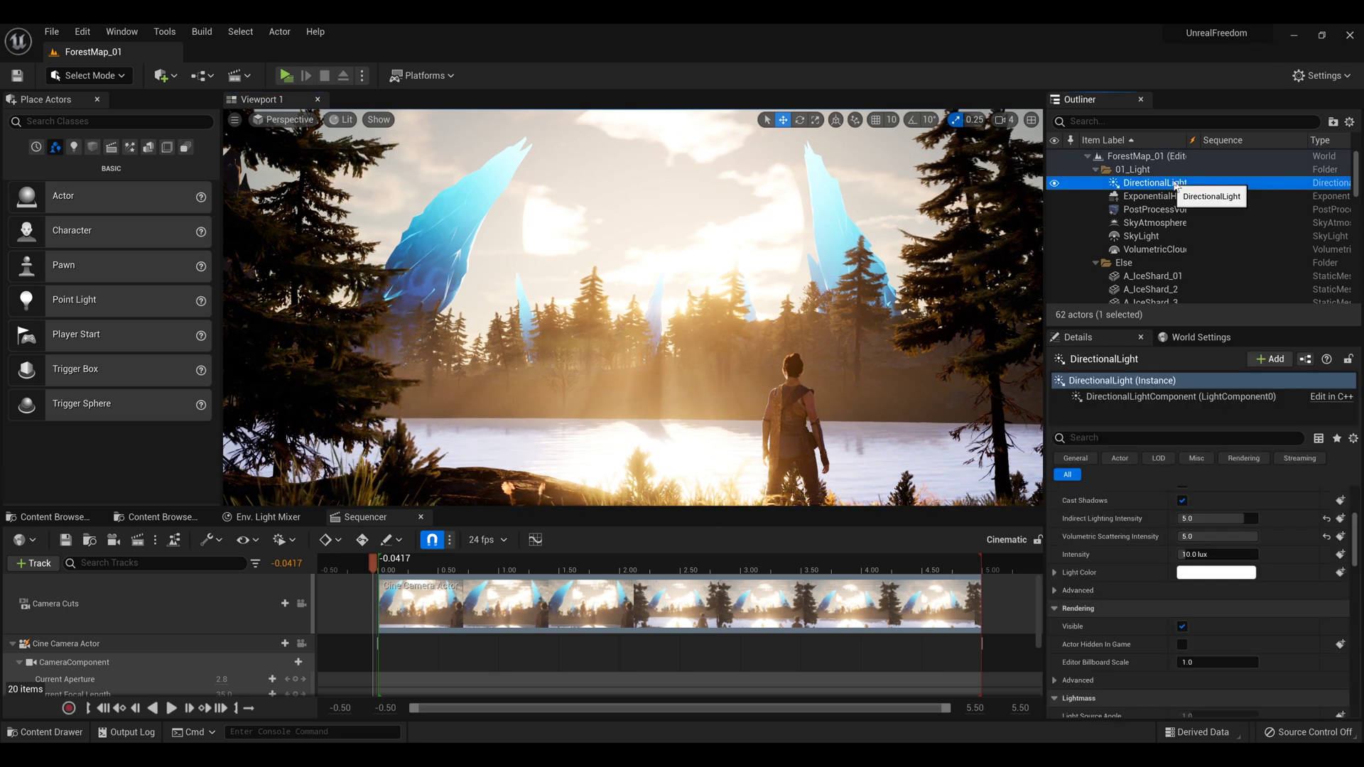
pyautogui.scroll(5, 1243, 626)
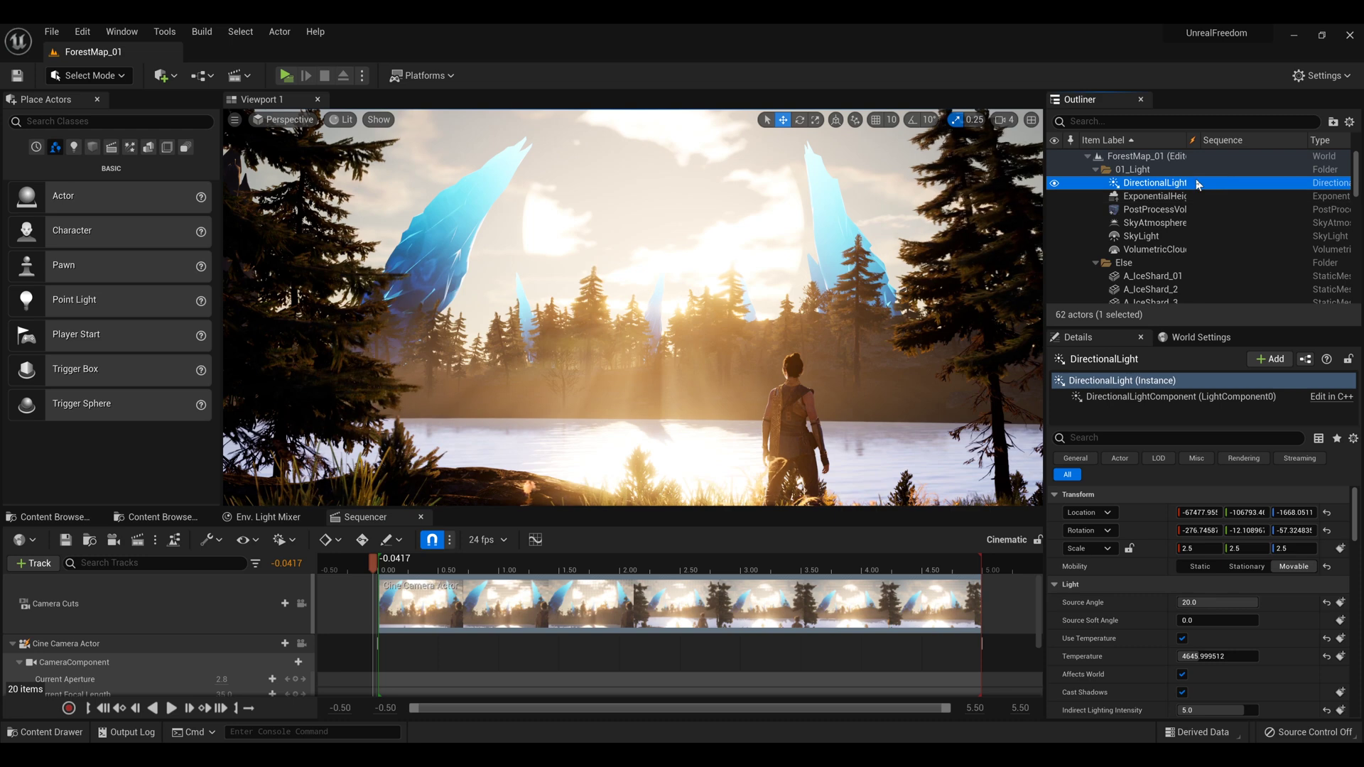
pyautogui.click(1208, 608)
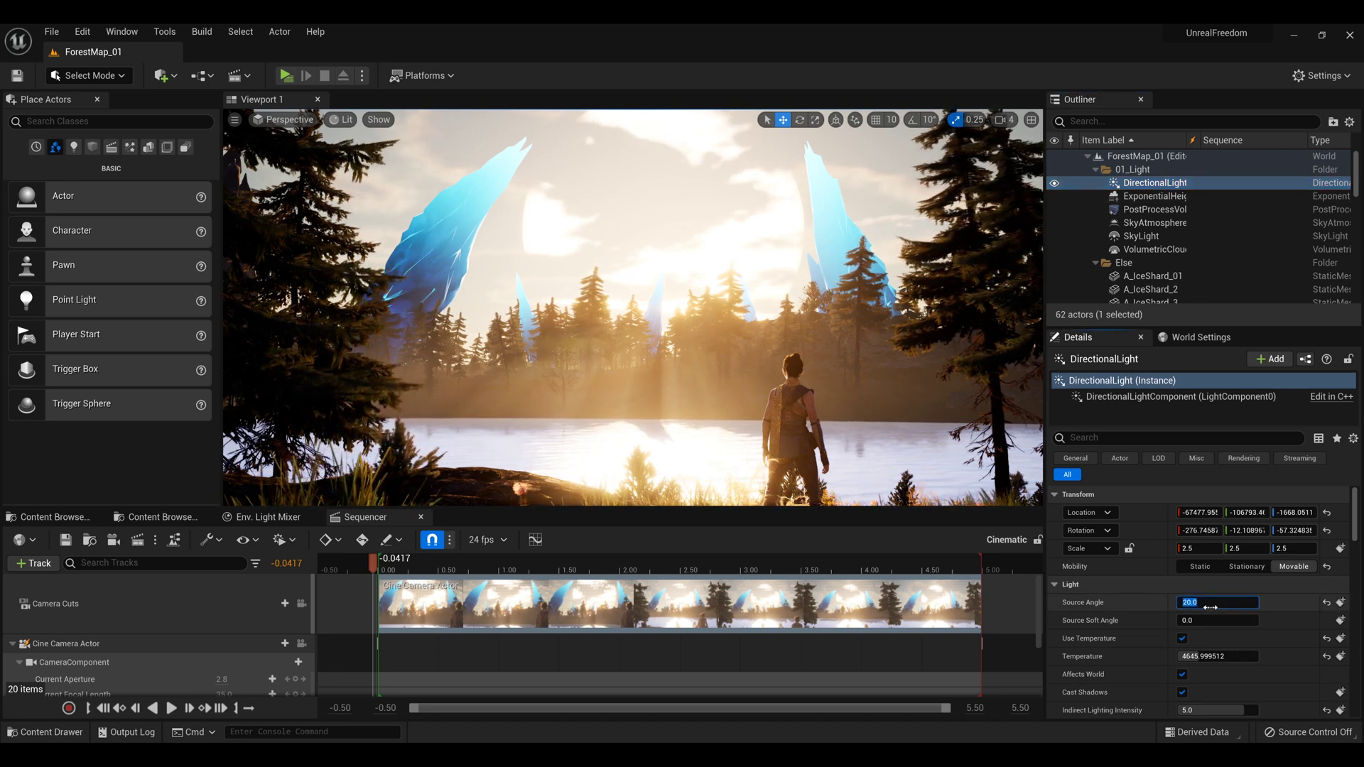
pyautogui.click(1327, 603)
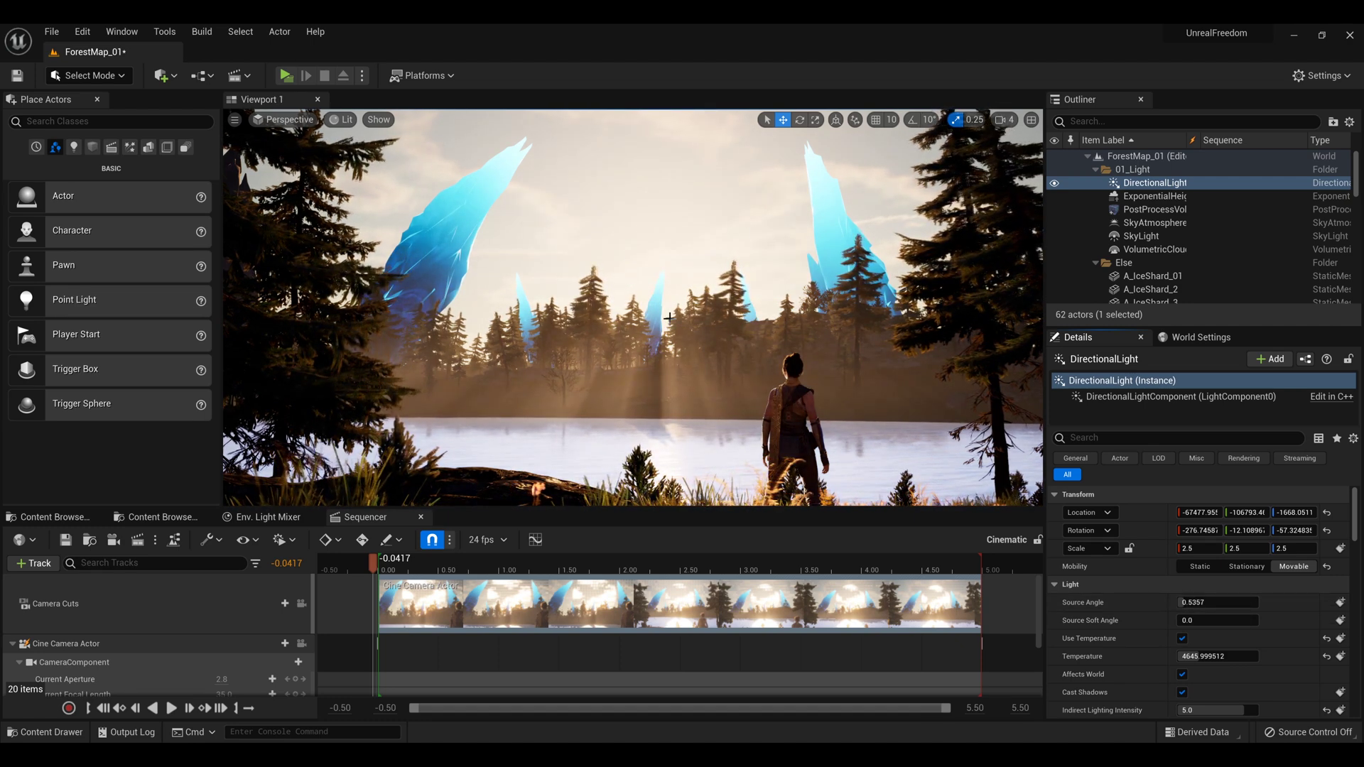
pyautogui.click(1208, 602)
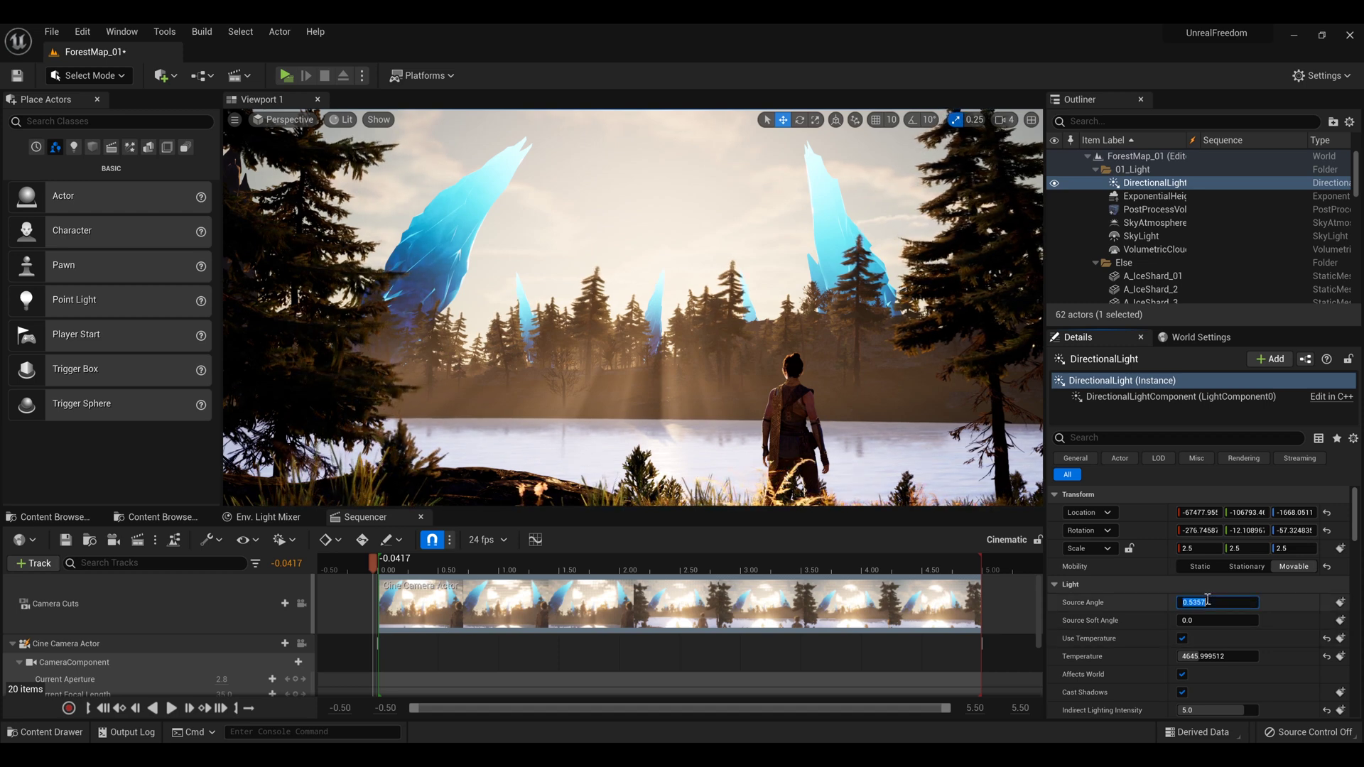
pyautogui.write('20')
pyautogui.press('Return')
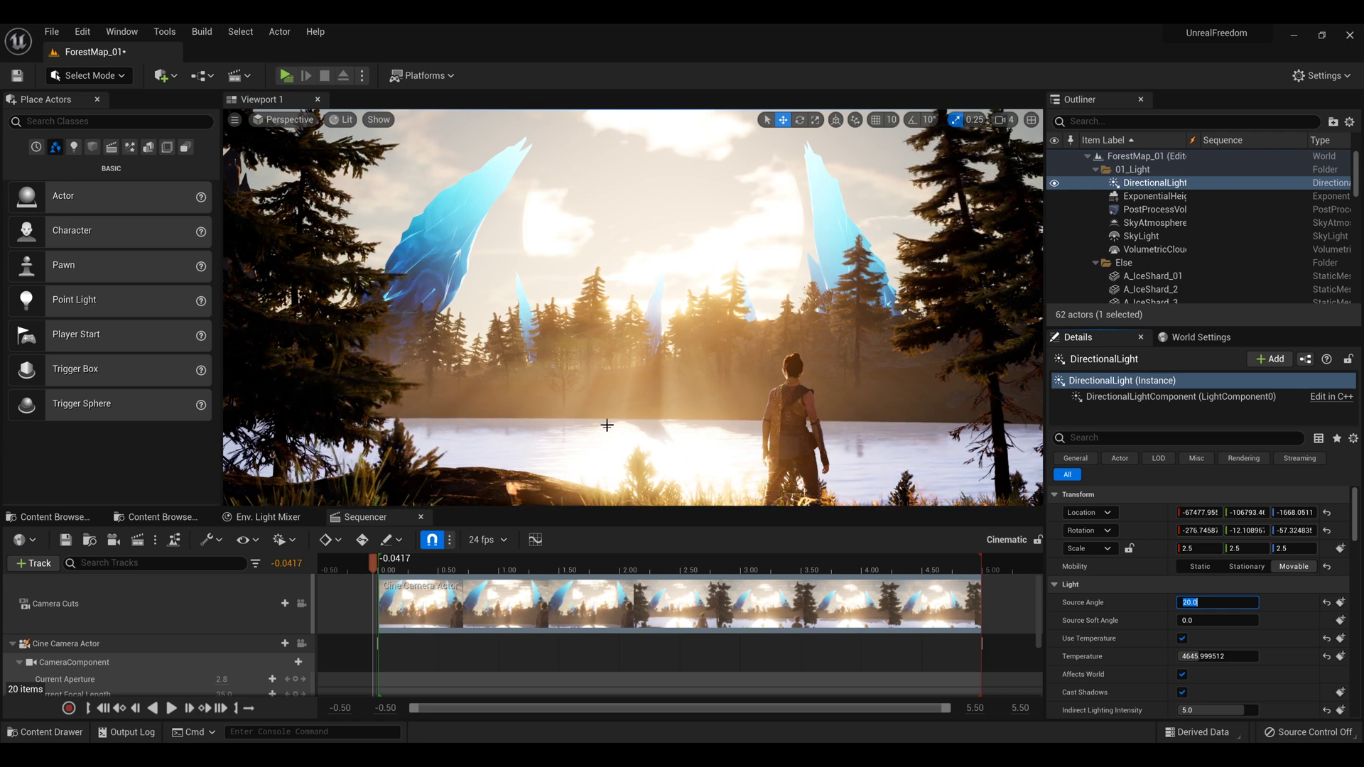
# Examine the fog and volumetric fog settings of the exponential height fog
pyautogui.click(1154, 196)
pyautogui.scroll(-3, 1263, 598)
pyautogui.scroll(-10, 1263, 598)
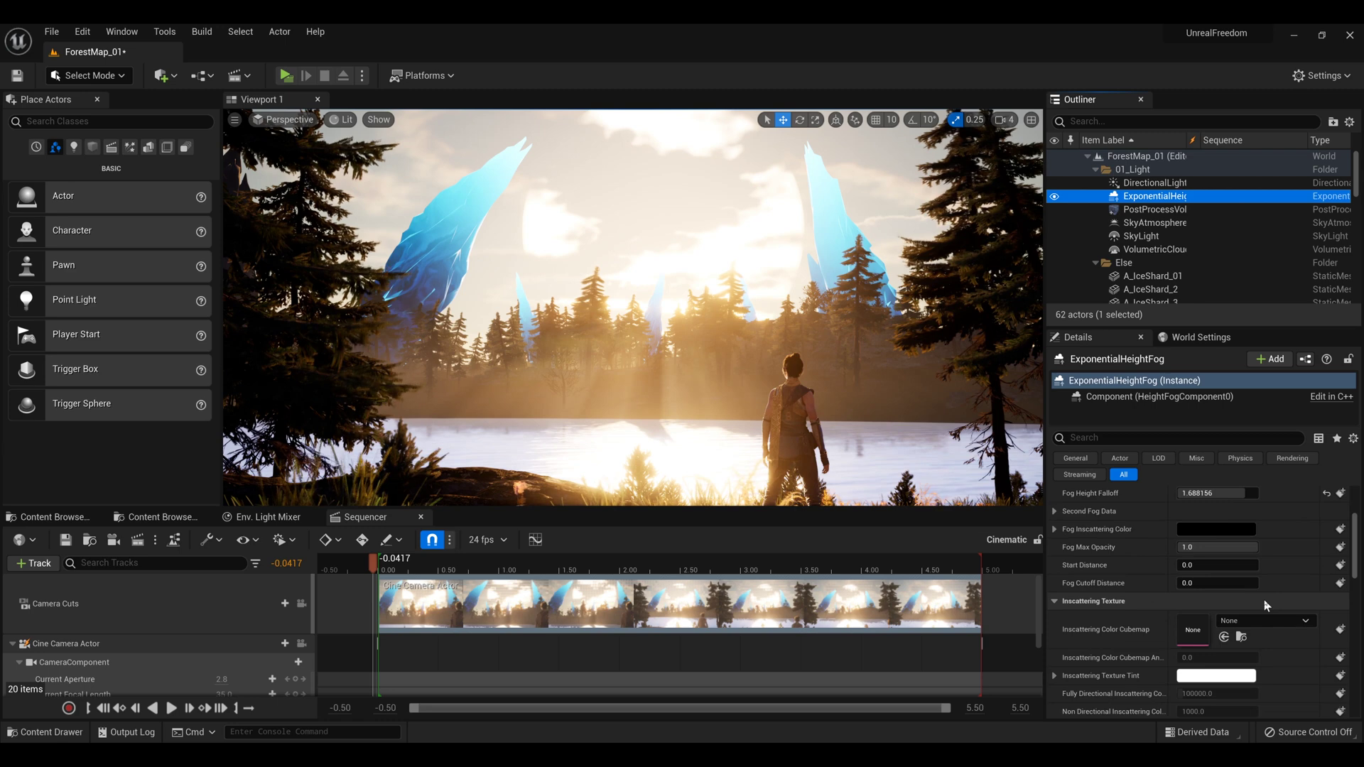
pyautogui.scroll(-1, 1263, 582)
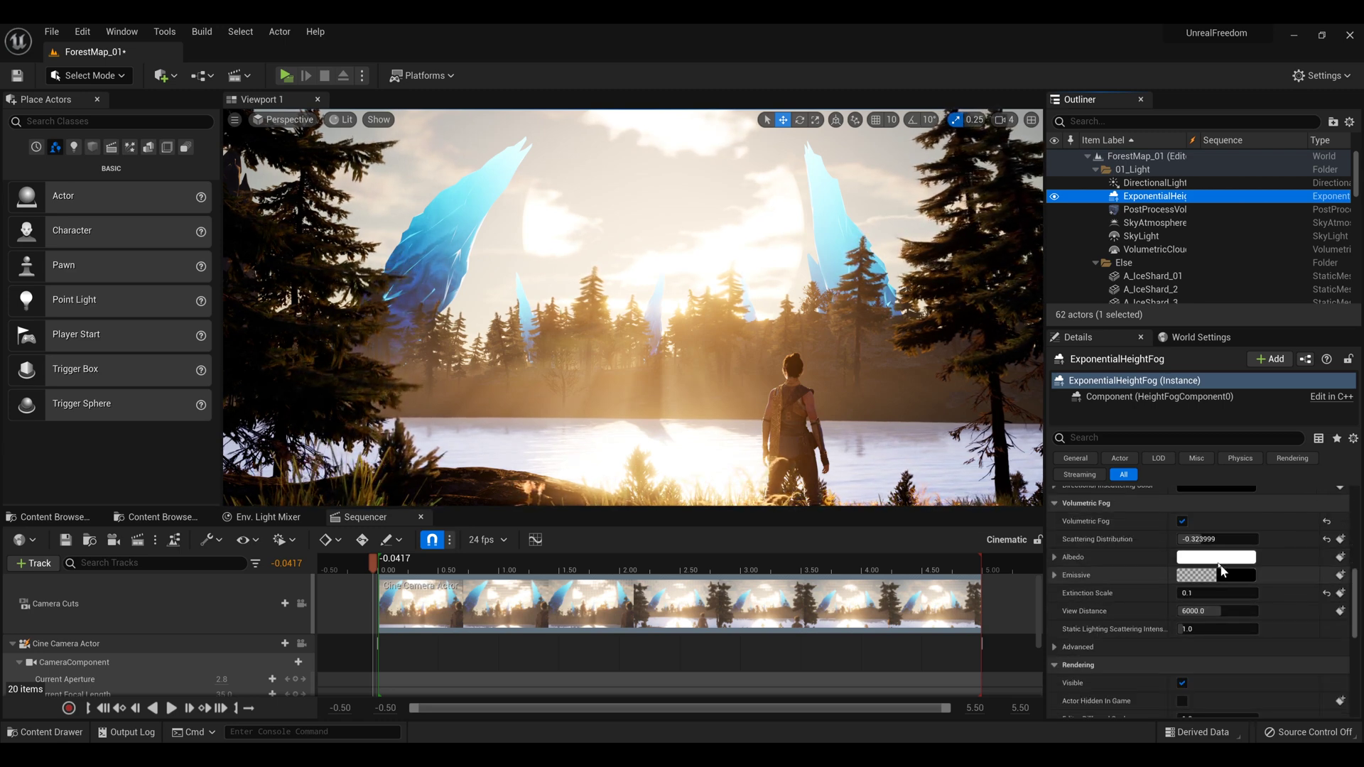
# Turn the directional light's light shaft occlusion off to compare the look, and turn it back on
pyautogui.click(1172, 183)
pyautogui.scroll(-3, 1215, 684)
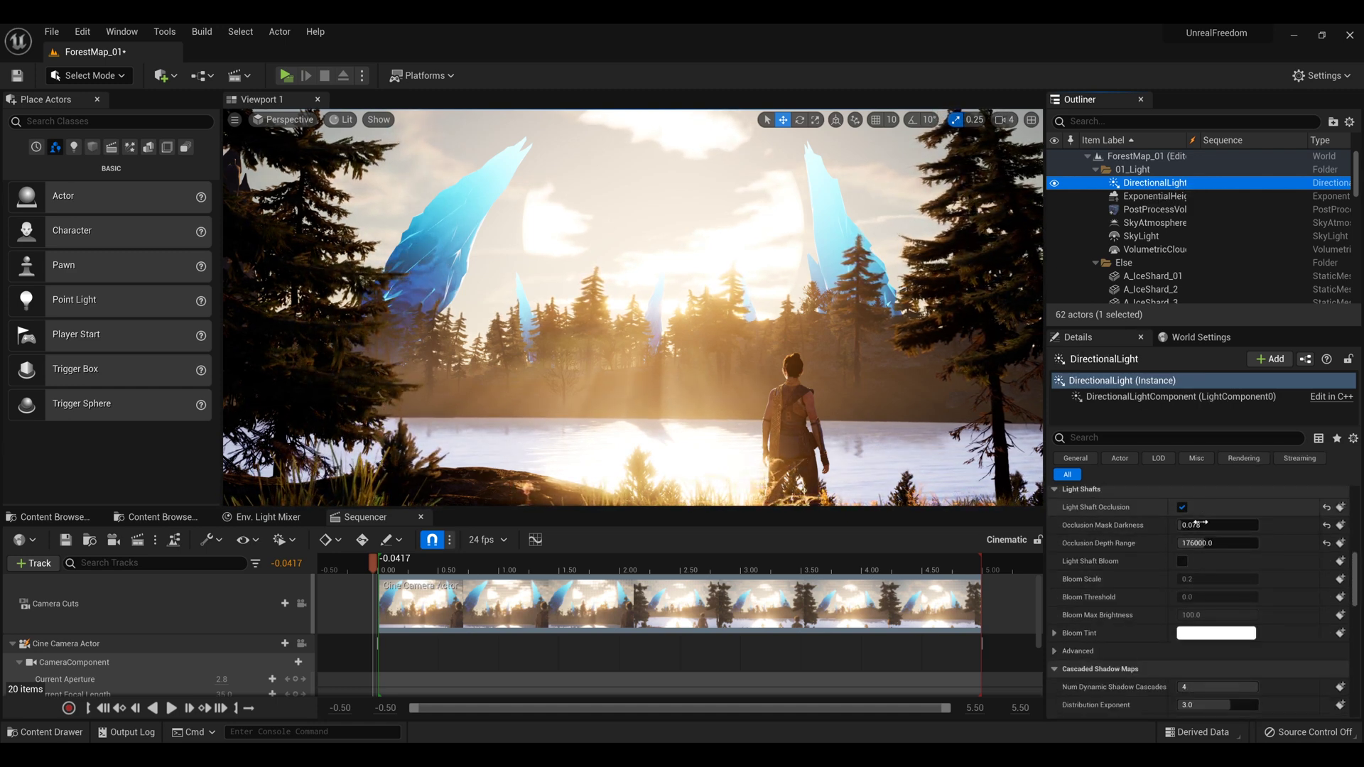
pyautogui.scroll(1, 1179, 539)
pyautogui.click(1185, 552)
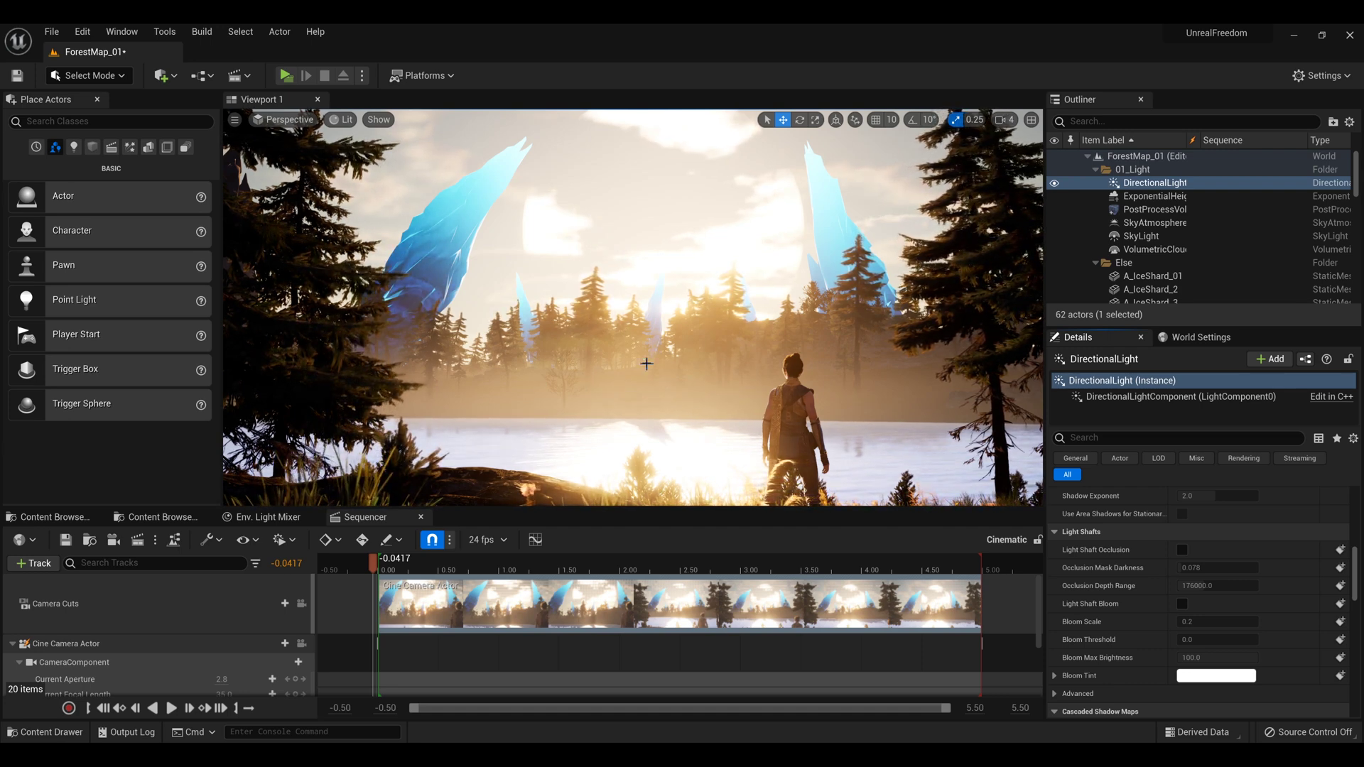
pyautogui.click(1183, 550)
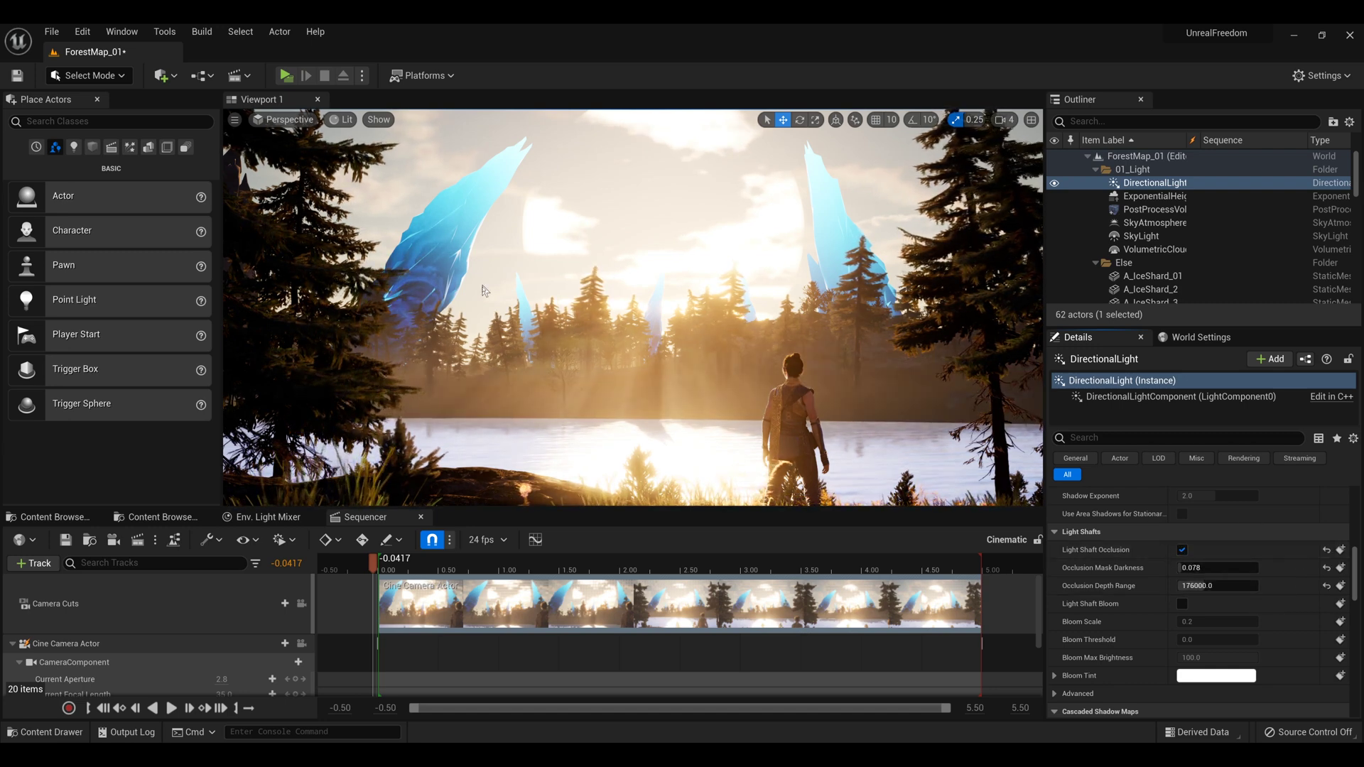
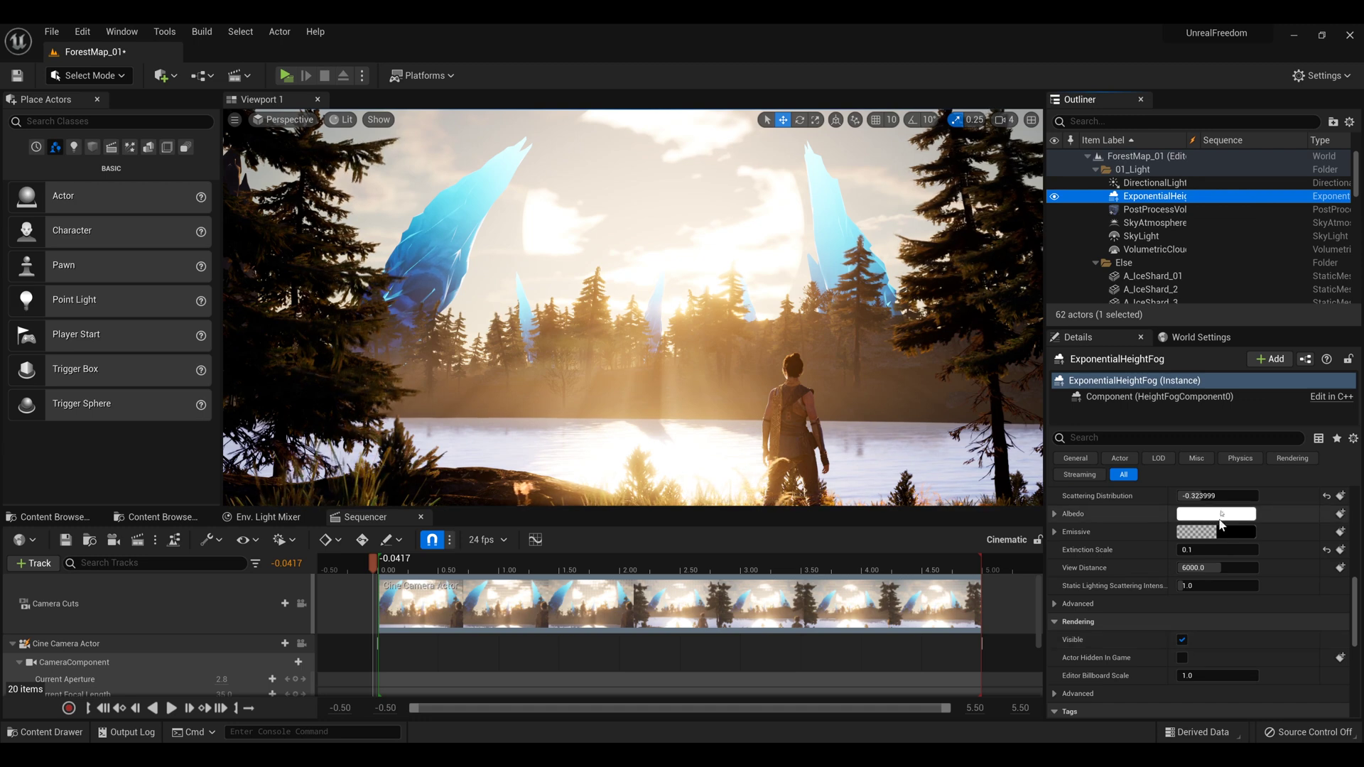
# Try the volumetric fog's scattering distribution at -0.9, about 0.89 and -0.323999 to compare the light rays, and set it to 0.108
pyautogui.scroll(3, 1220, 573)
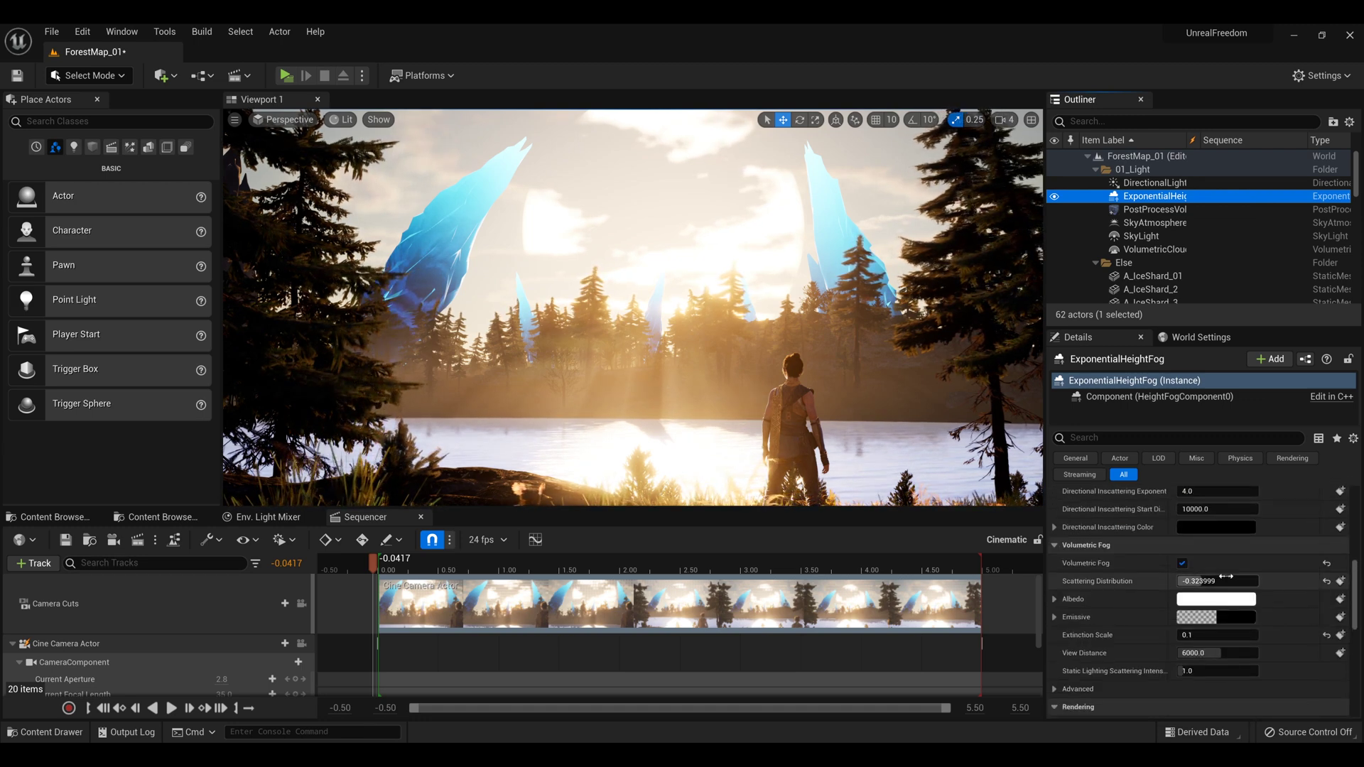
pyautogui.click(1221, 582)
pyautogui.hotkey('ctrl', 'c')
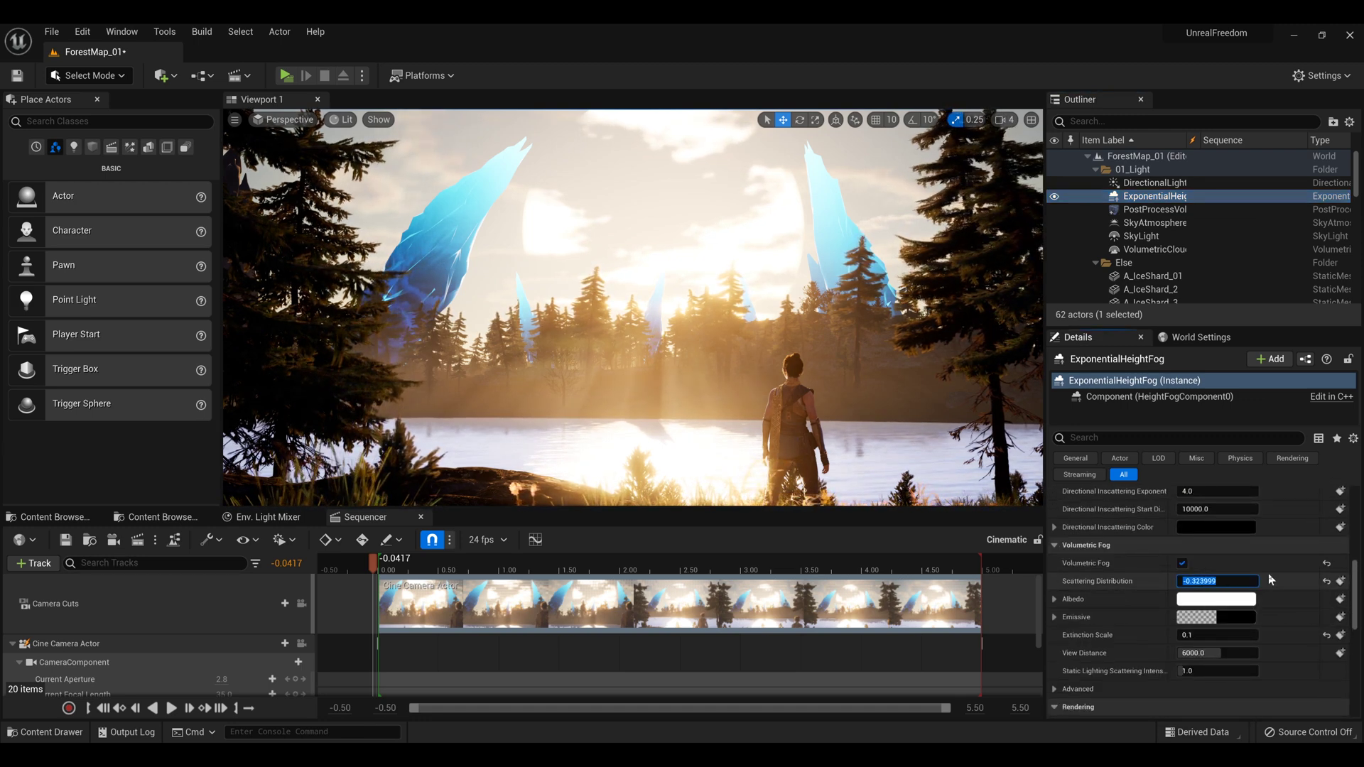
pyautogui.click(1239, 570)
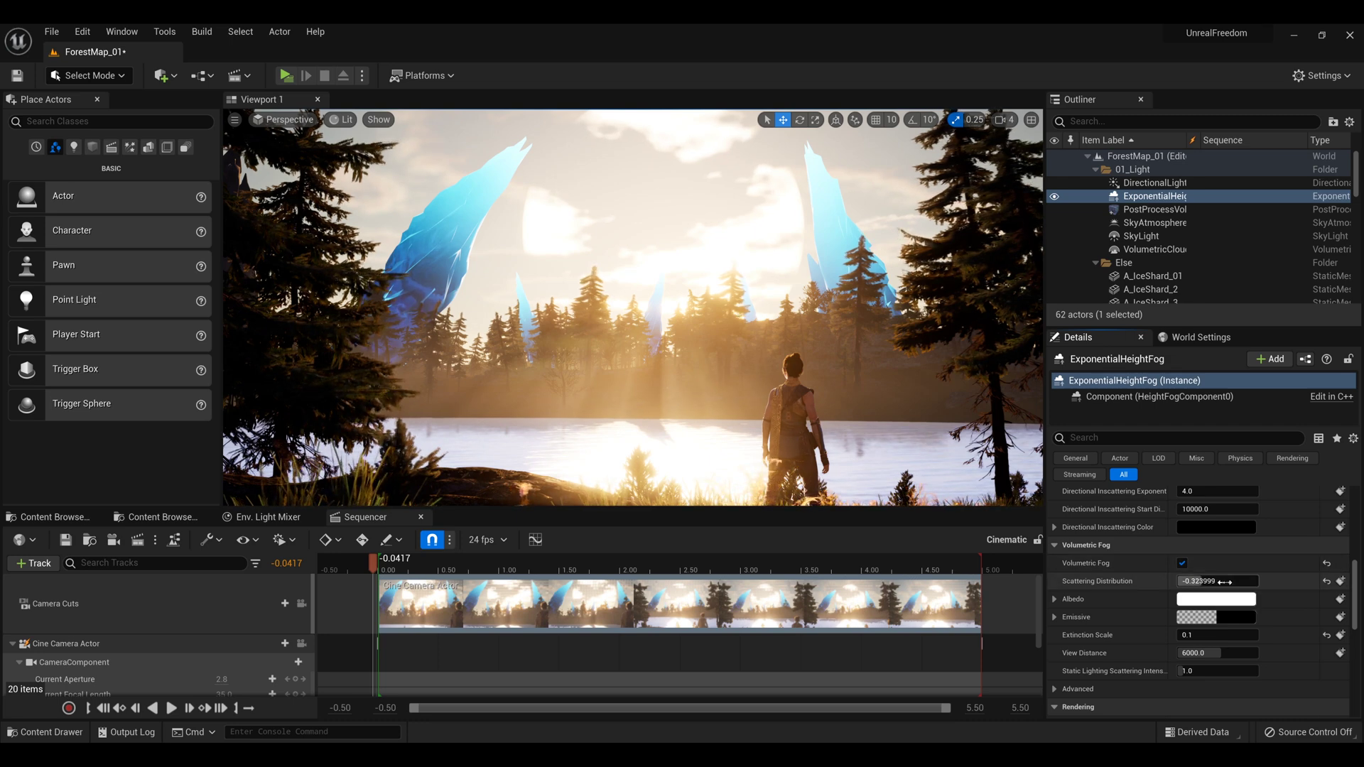
pyautogui.moveTo(1222, 580); pyautogui.dragTo(1258, 581)
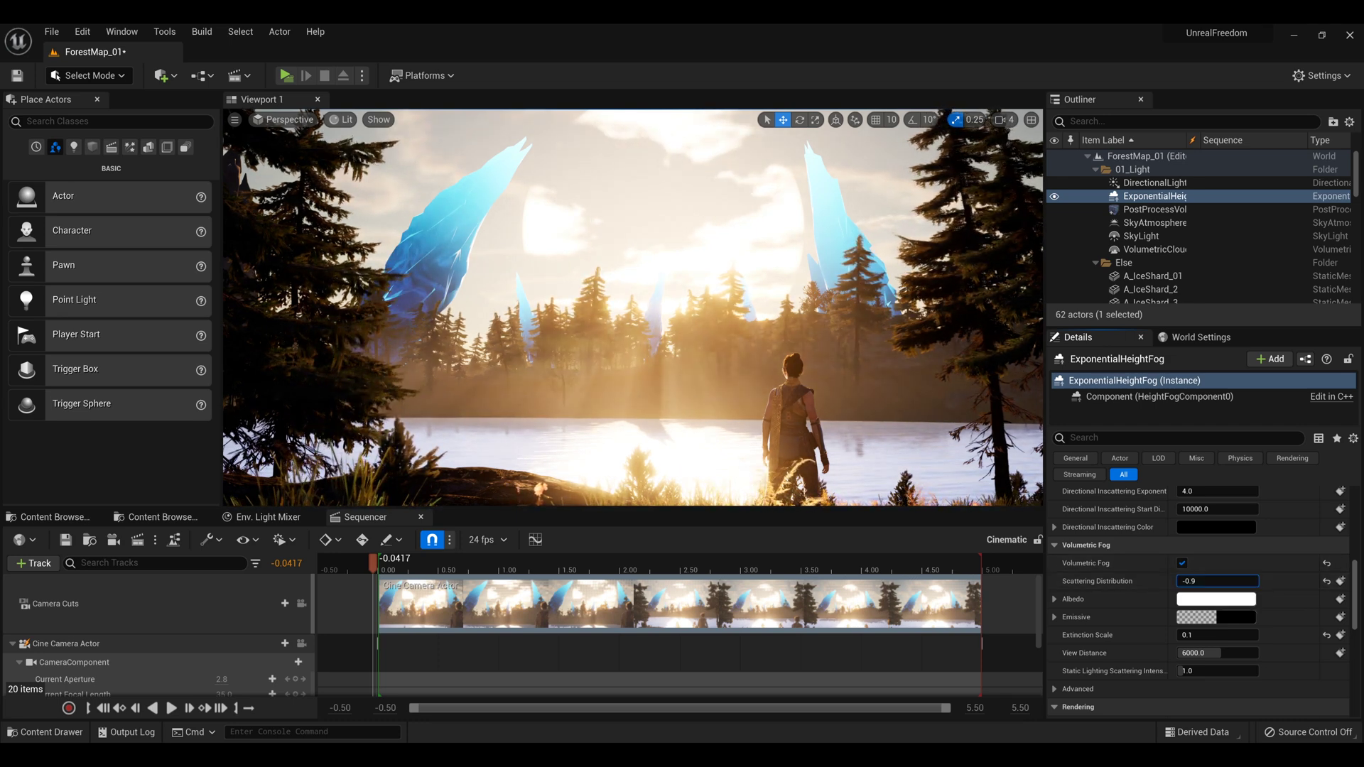
pyautogui.moveTo(1176, 581); pyautogui.dragTo(1258, 581)
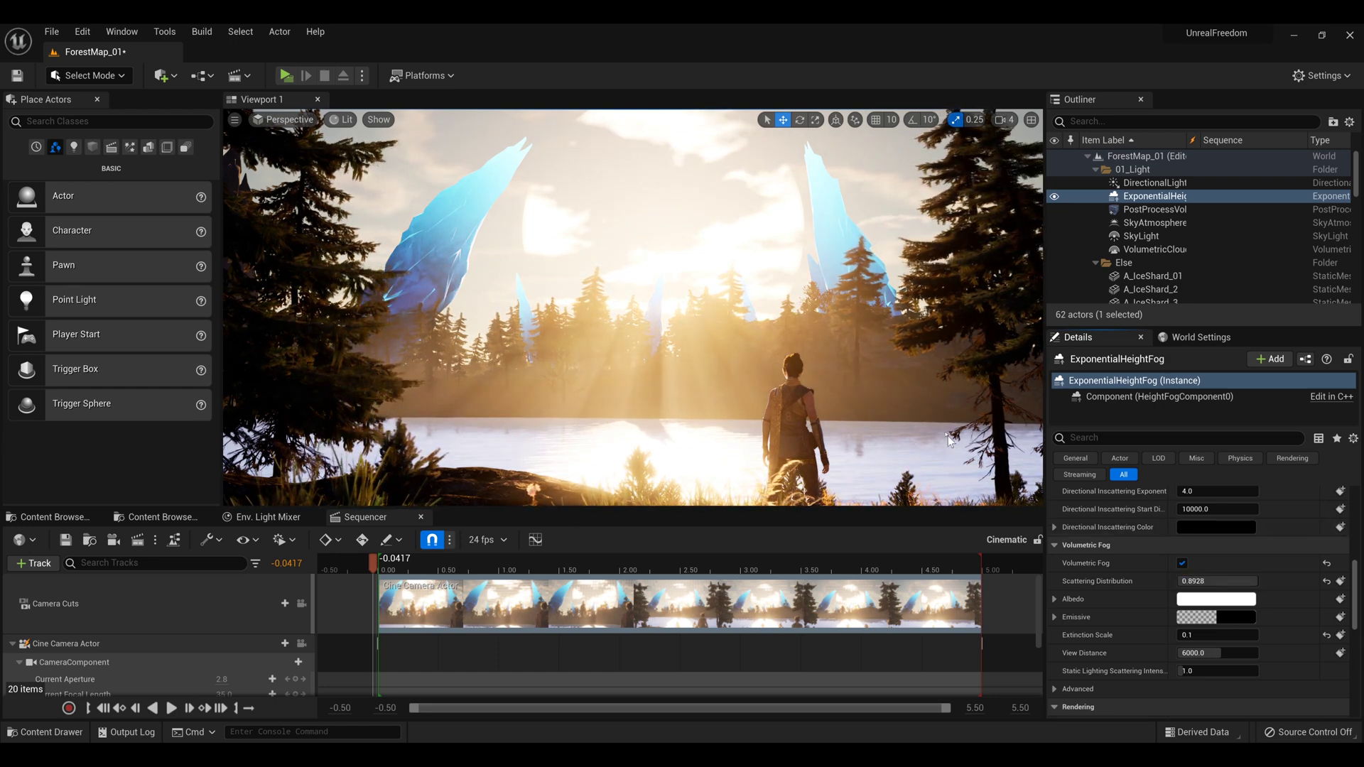
pyautogui.click(1202, 581)
pyautogui.hotkey('ctrl', 'v')
pyautogui.press('Return')
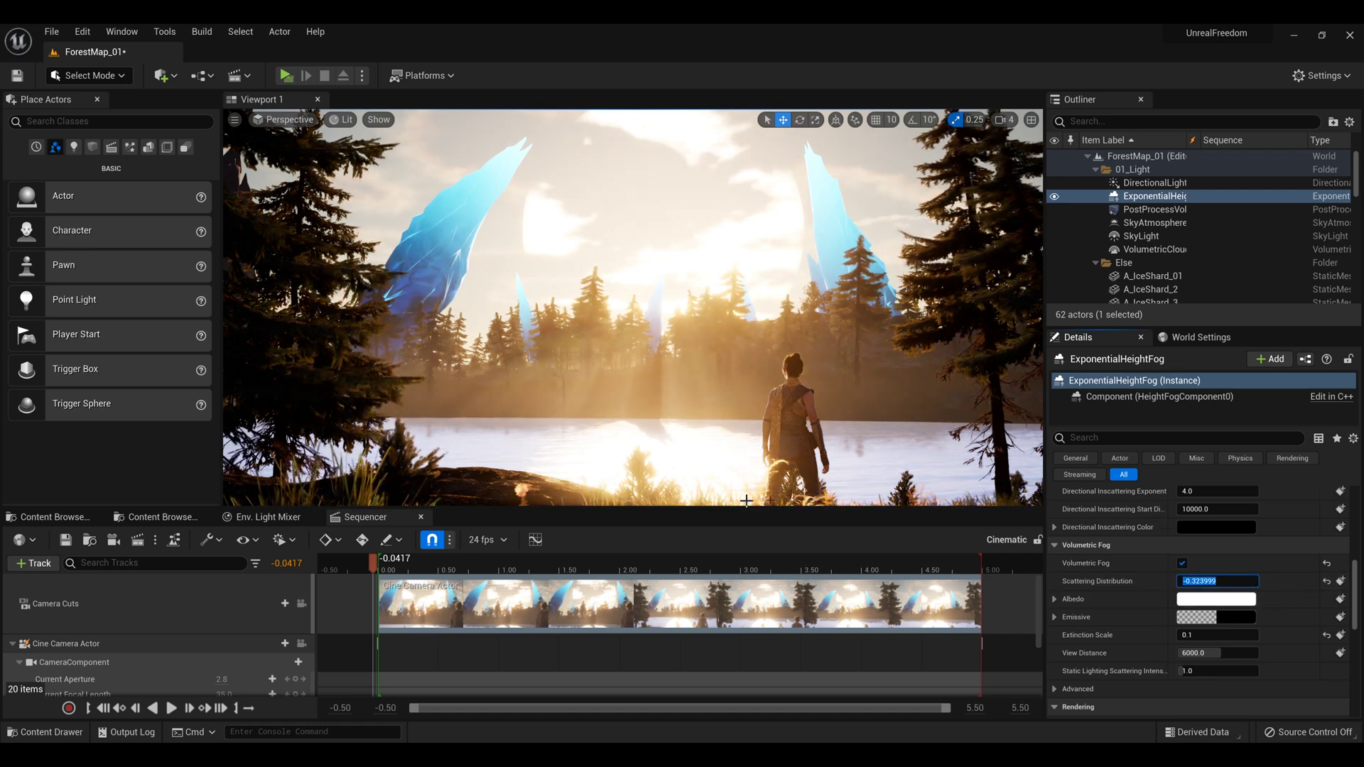
pyautogui.click(1225, 566)
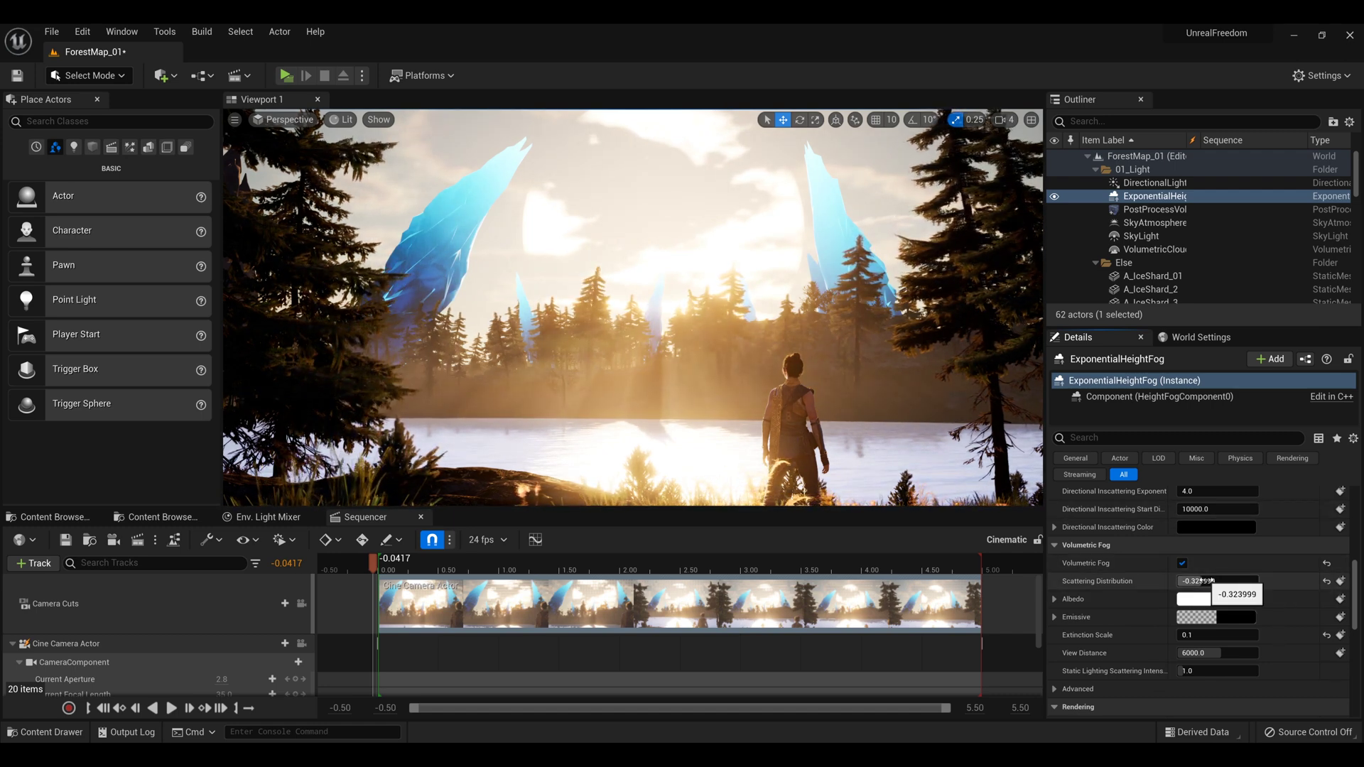
pyautogui.moveTo(1212, 581)
pyautogui.mouseDown()
pyautogui.moveTo(1256, 580)
pyautogui.moveTo(1221, 581)
pyautogui.mouseUp()
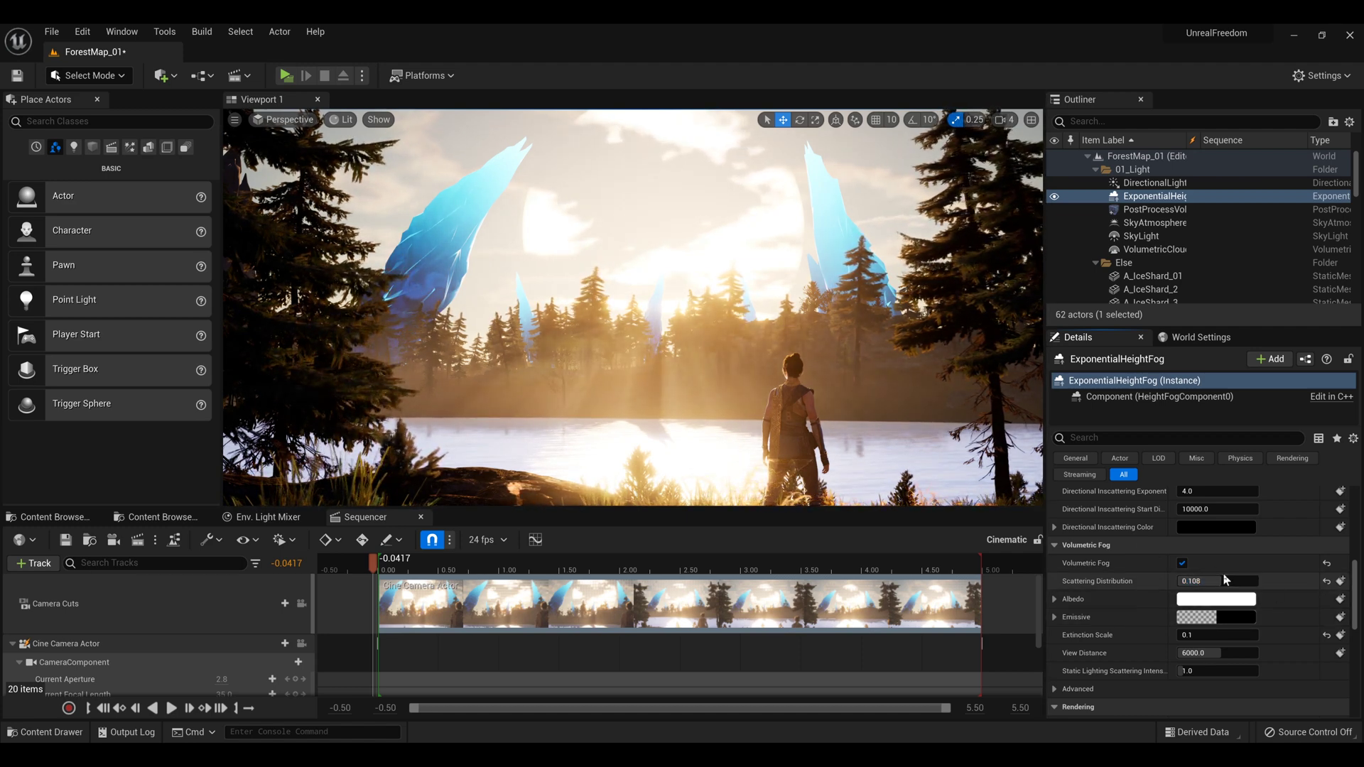
# Raise the exponential height fog's height falloff to 2.0 to compare the look, and undo the change
pyautogui.scroll(10, 1221, 575)
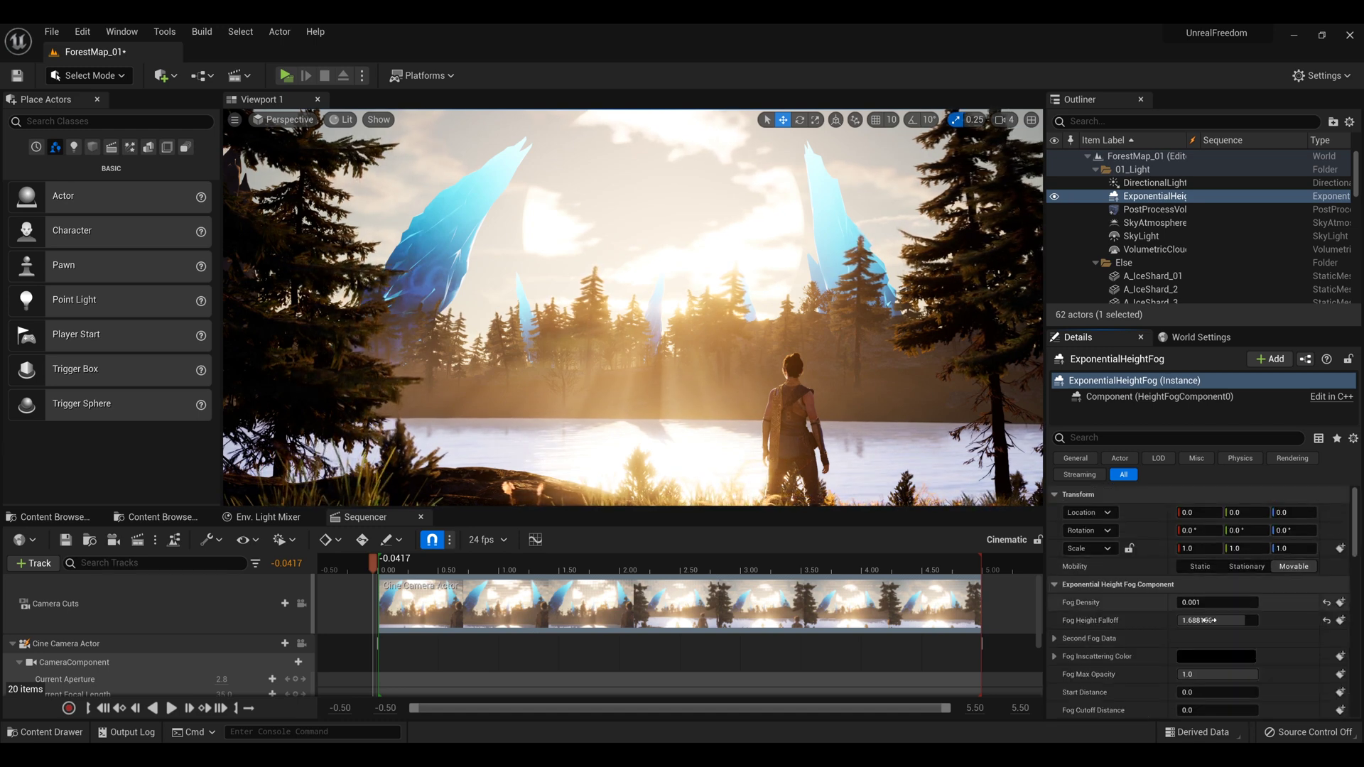
pyautogui.moveTo(1236, 620)
pyautogui.mouseDown()
pyautogui.moveTo(1174, 621)
pyautogui.moveTo(1257, 621)
pyautogui.mouseUp()
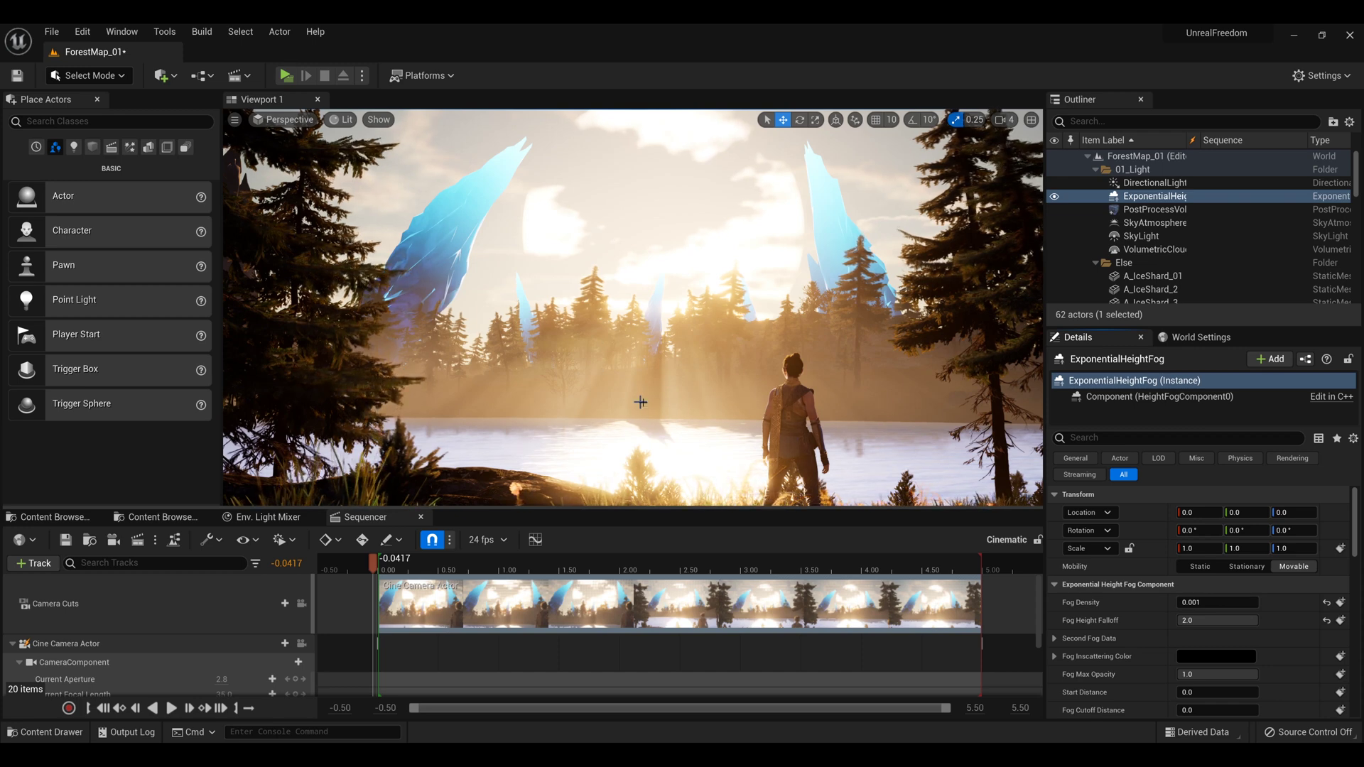
pyautogui.hotkey('ctrl', 'z')
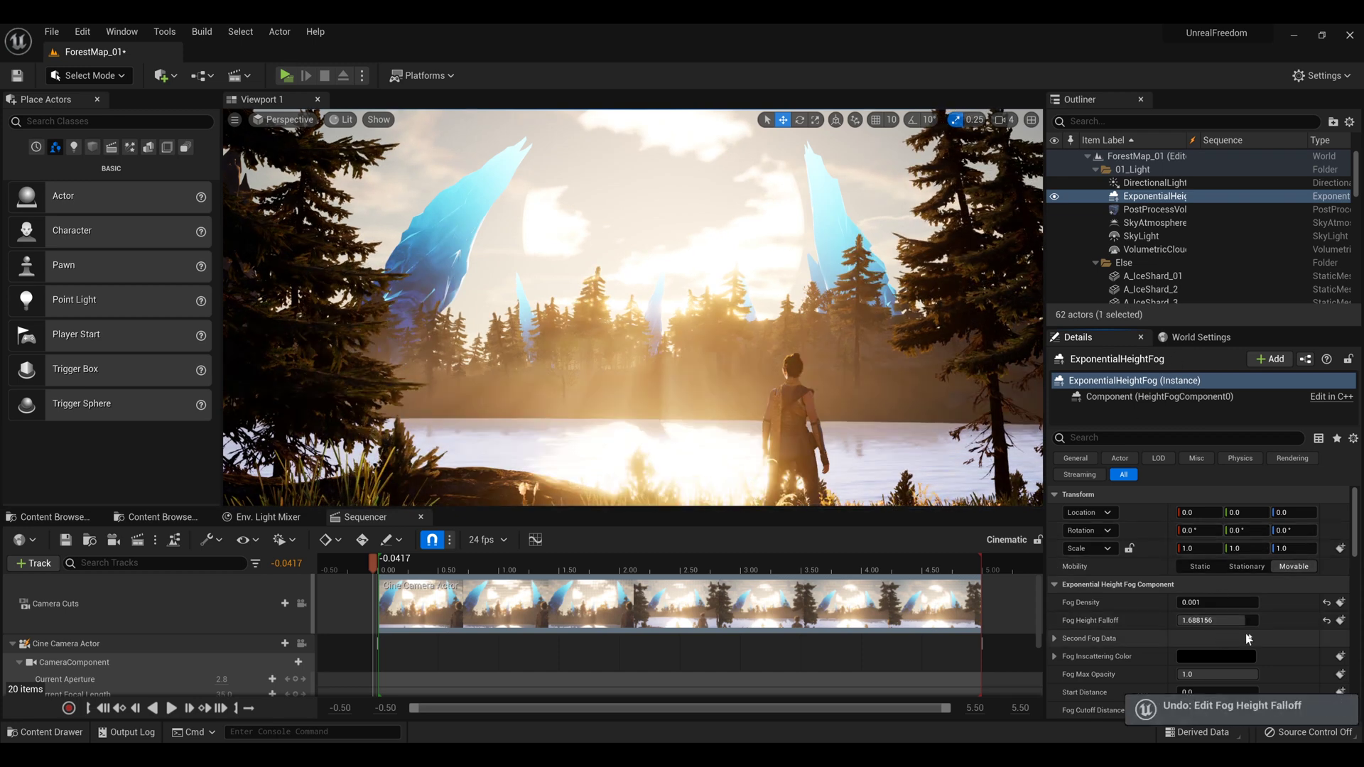
pyautogui.moveTo(1245, 622); pyautogui.dragTo(1252, 632)
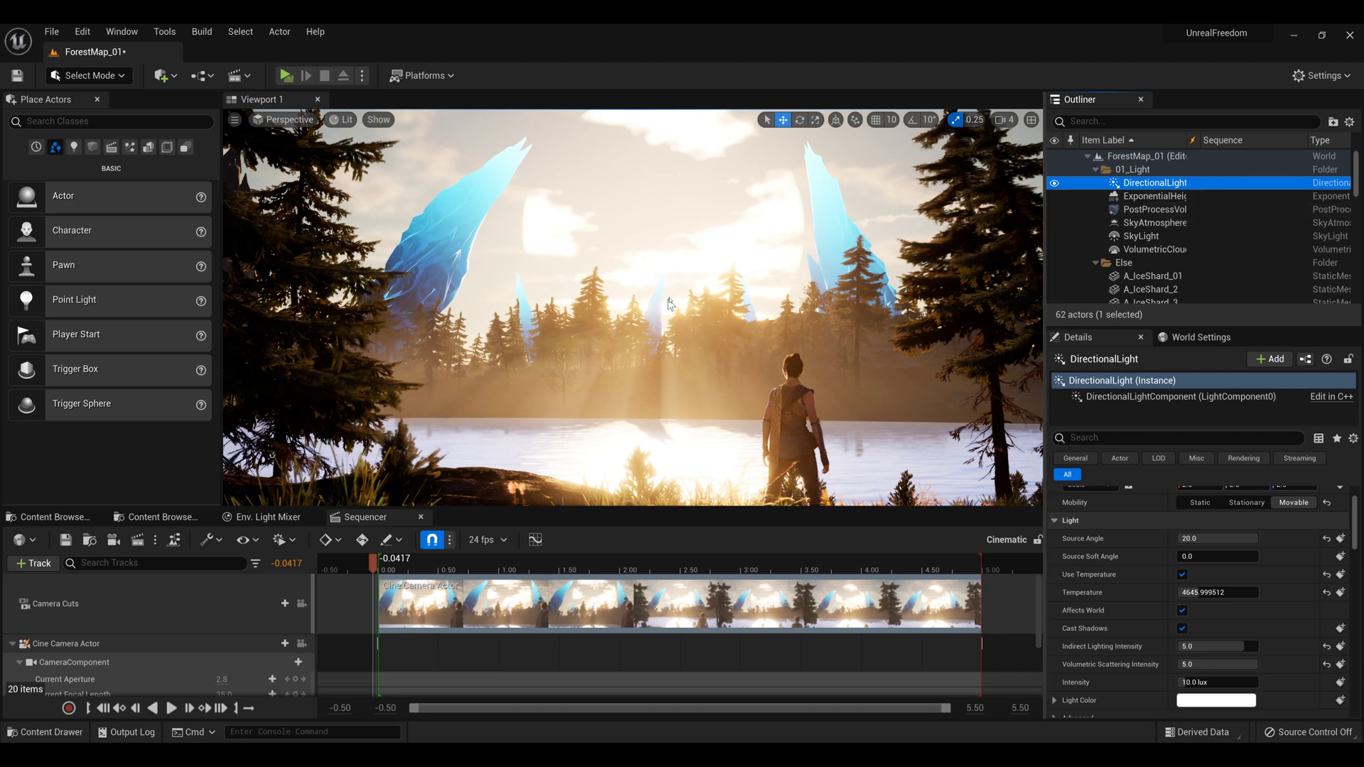
# Lower the post process volume's bloom threshold to 0.872 to compare the glow, and set it back to 8.0
pyautogui.click(1154, 210)
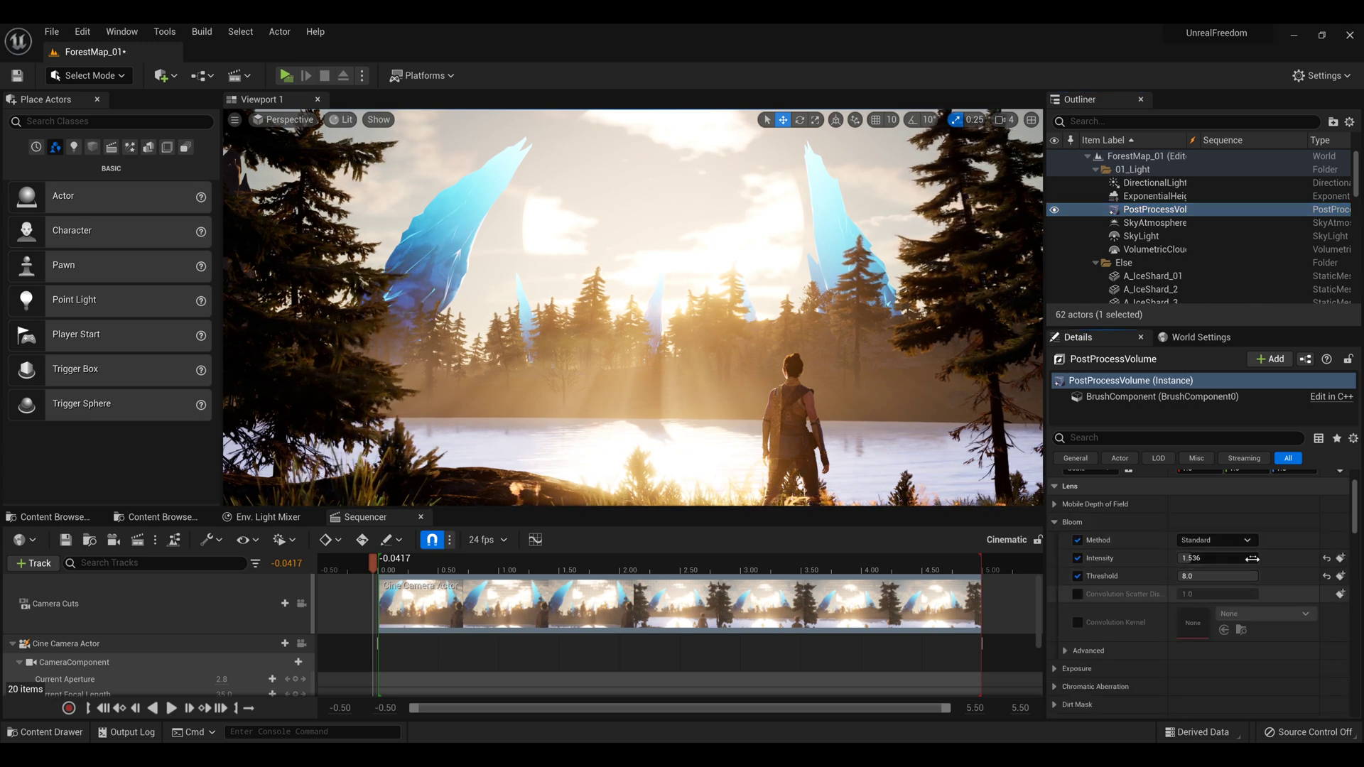
pyautogui.click(1216, 575)
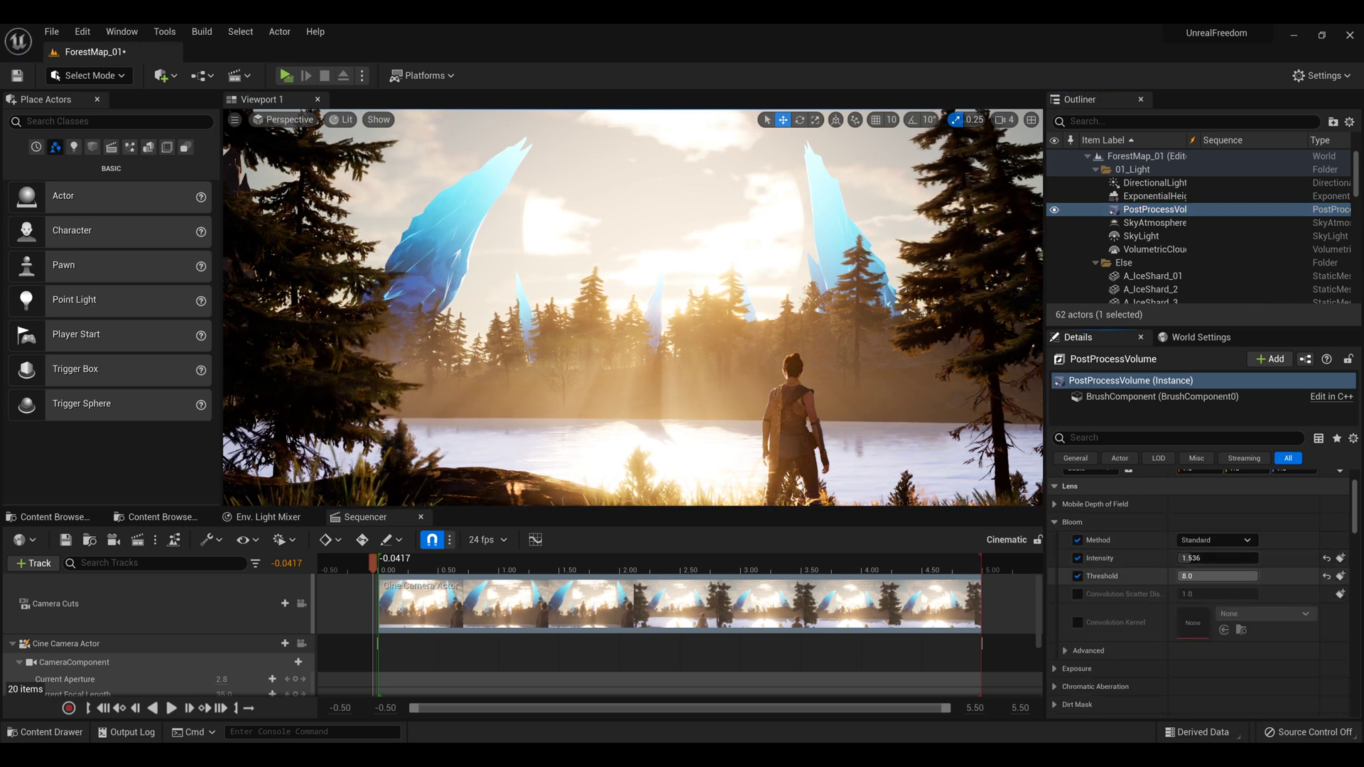
pyautogui.write('0.872')
pyautogui.moveTo(1194, 576); pyautogui.dragTo(1257, 576)
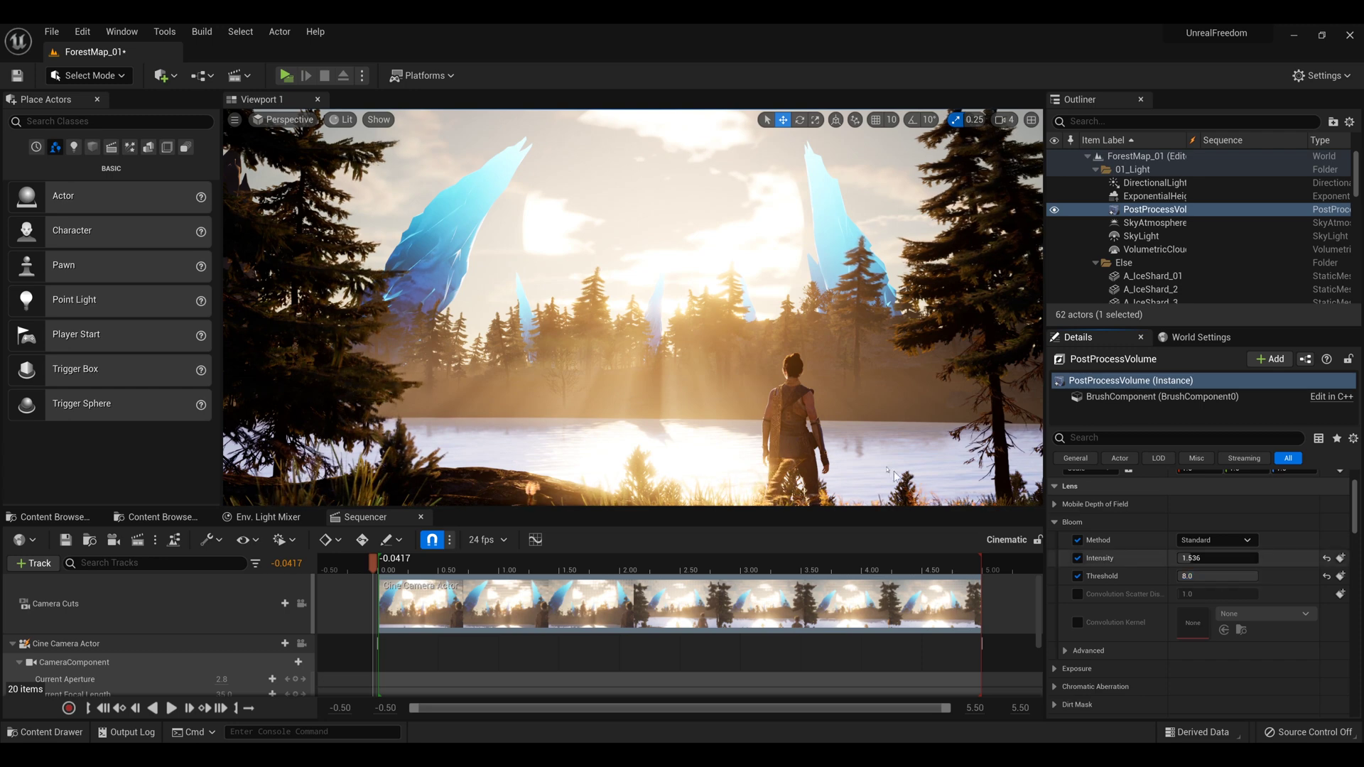